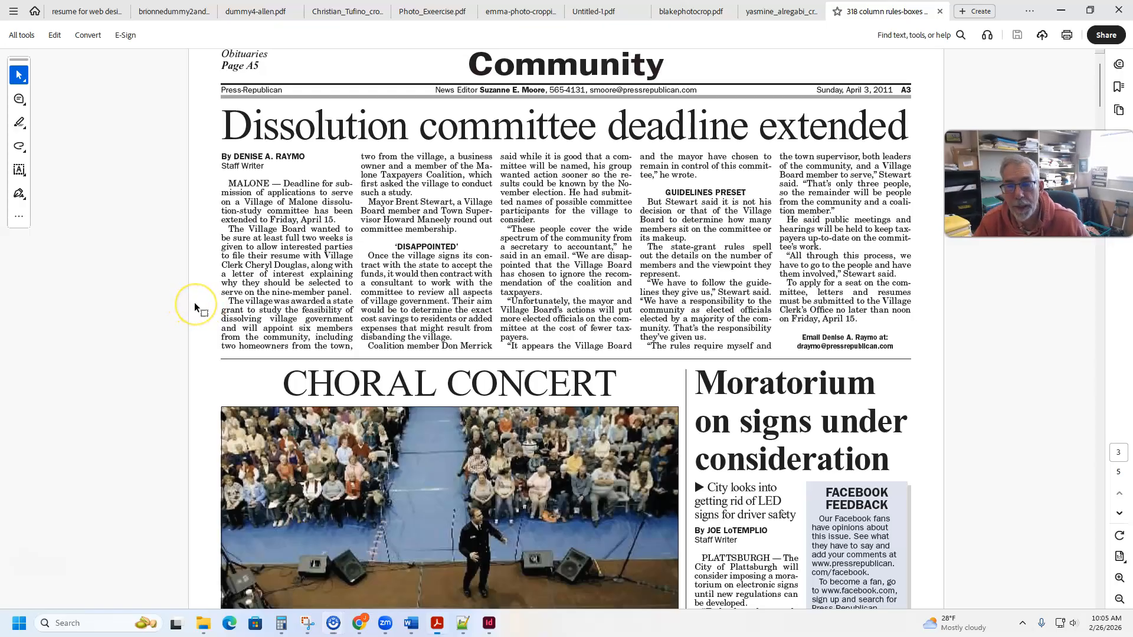
- Examine the column rules separating the stories and the choral concert photo on the untinted Community page
{"action": "scroll", "coordinate": [195, 304], "scroll_direction": "down", "scroll_amount": 3}
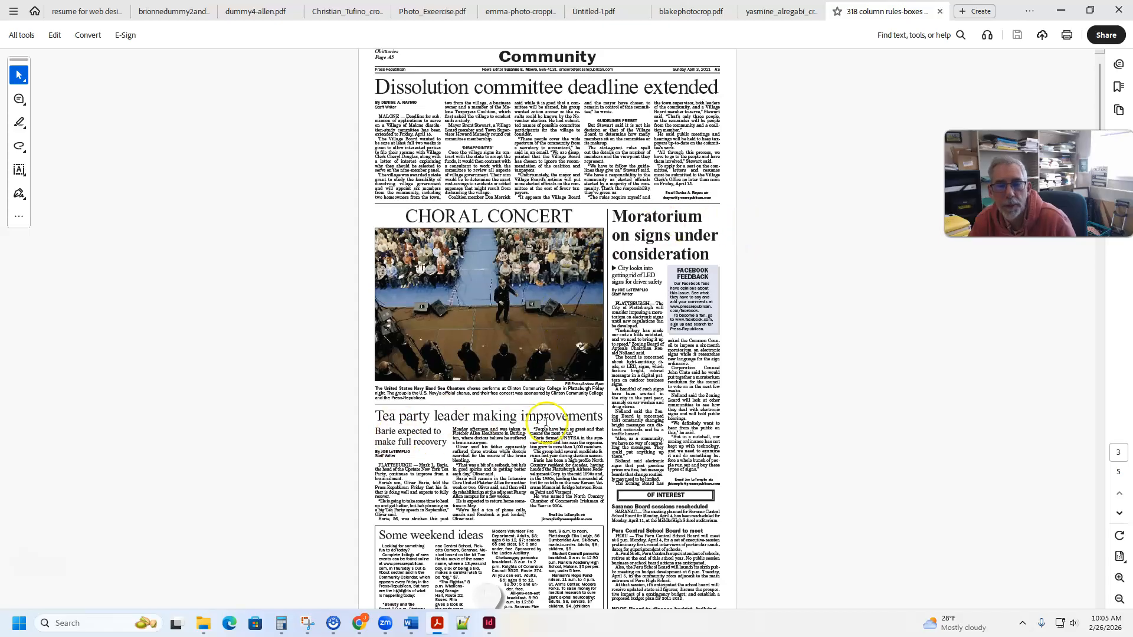
{"action": "scroll", "coordinate": [592, 437], "scroll_direction": "down", "scroll_amount": 3}
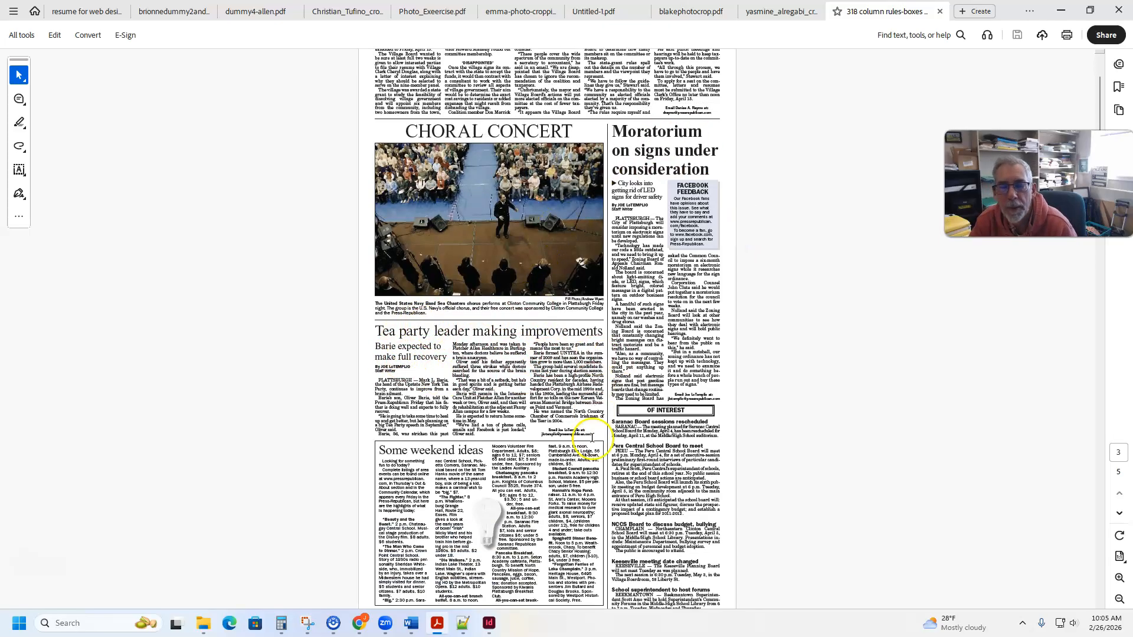
{"action": "scroll", "coordinate": [613, 466], "scroll_direction": "down", "scroll_amount": 3}
{"action": "scroll", "coordinate": [614, 454], "scroll_direction": "up", "scroll_amount": 6}
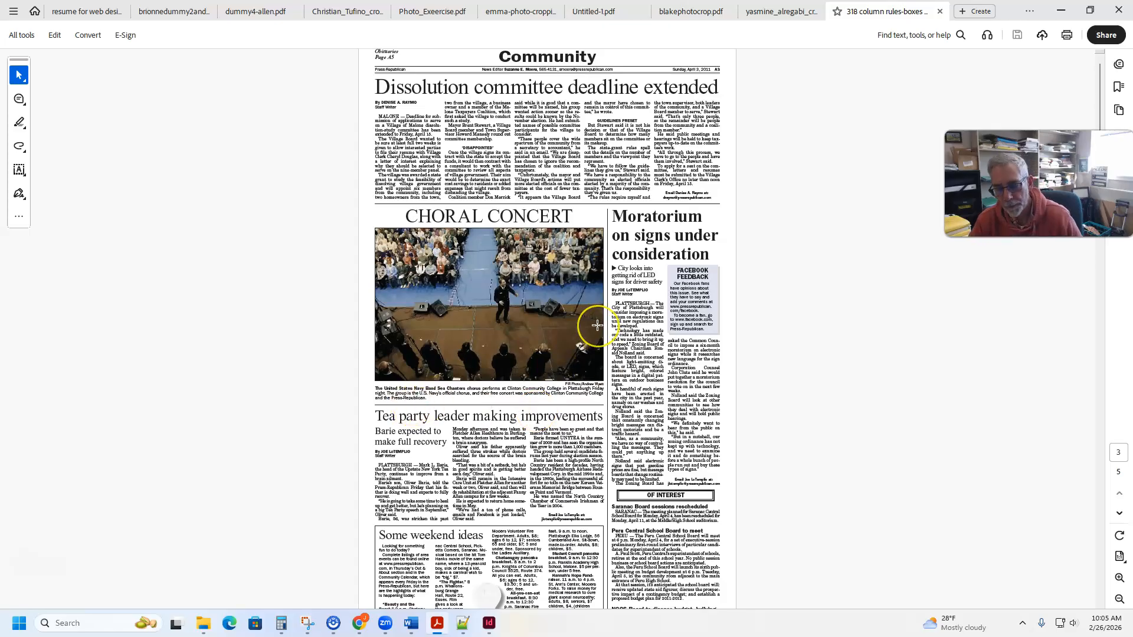
{"action": "scroll", "coordinate": [597, 324], "scroll_direction": "up", "scroll_amount": 3}
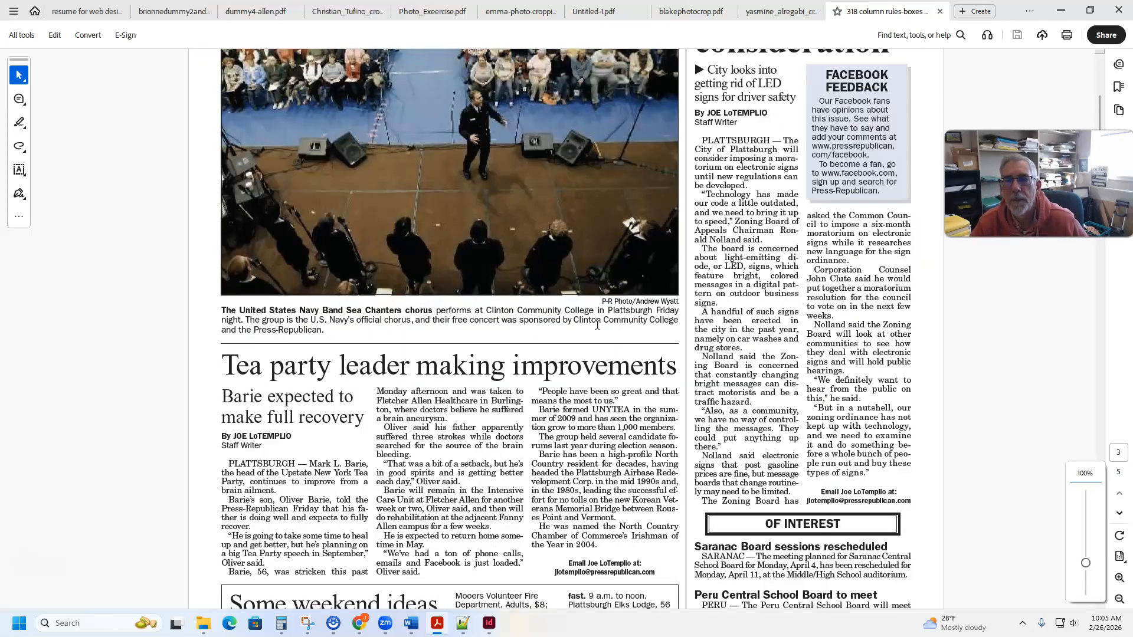
{"action": "scroll", "coordinate": [597, 324], "scroll_direction": "up", "scroll_amount": 5}
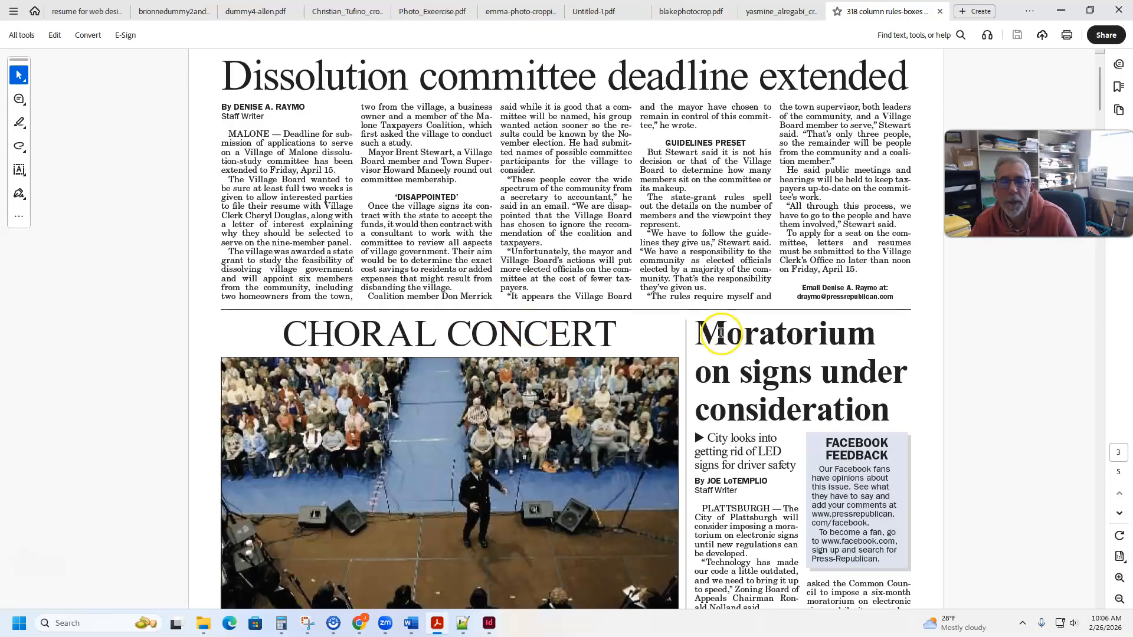
{"action": "scroll", "coordinate": [720, 333], "scroll_direction": "down", "scroll_amount": 5}
{"action": "scroll", "coordinate": [720, 334], "scroll_direction": "down", "scroll_amount": 2}
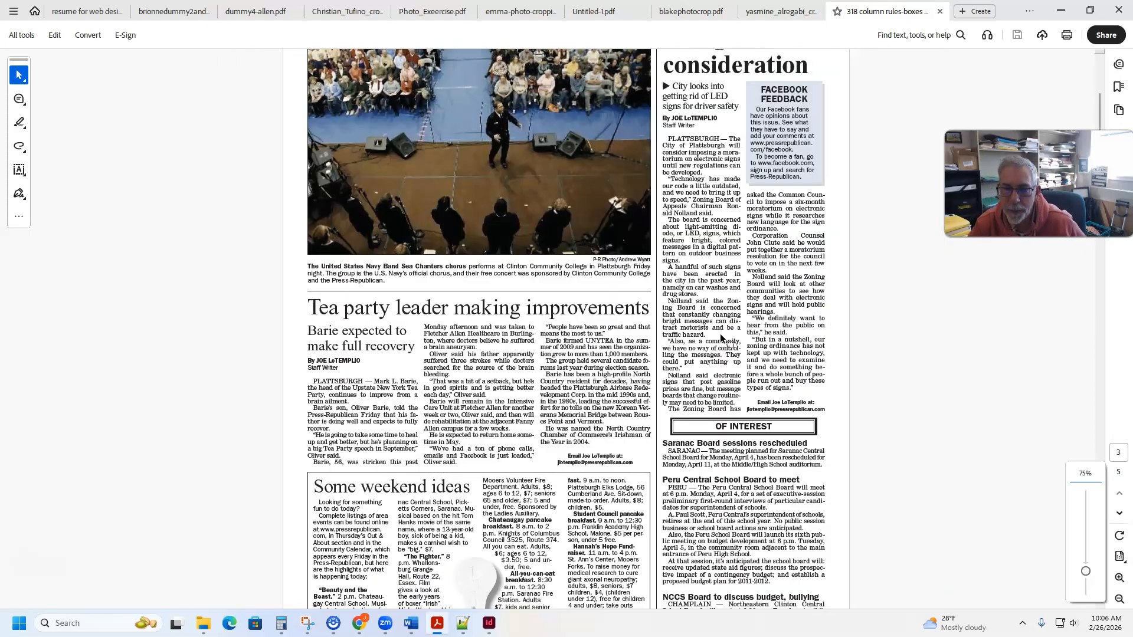
- Examine the colour-tinted Community page and the start of its InDesign close-up for the rules and spacing between stories
{"action": "scroll", "coordinate": [684, 325], "scroll_direction": "down", "scroll_amount": 7}
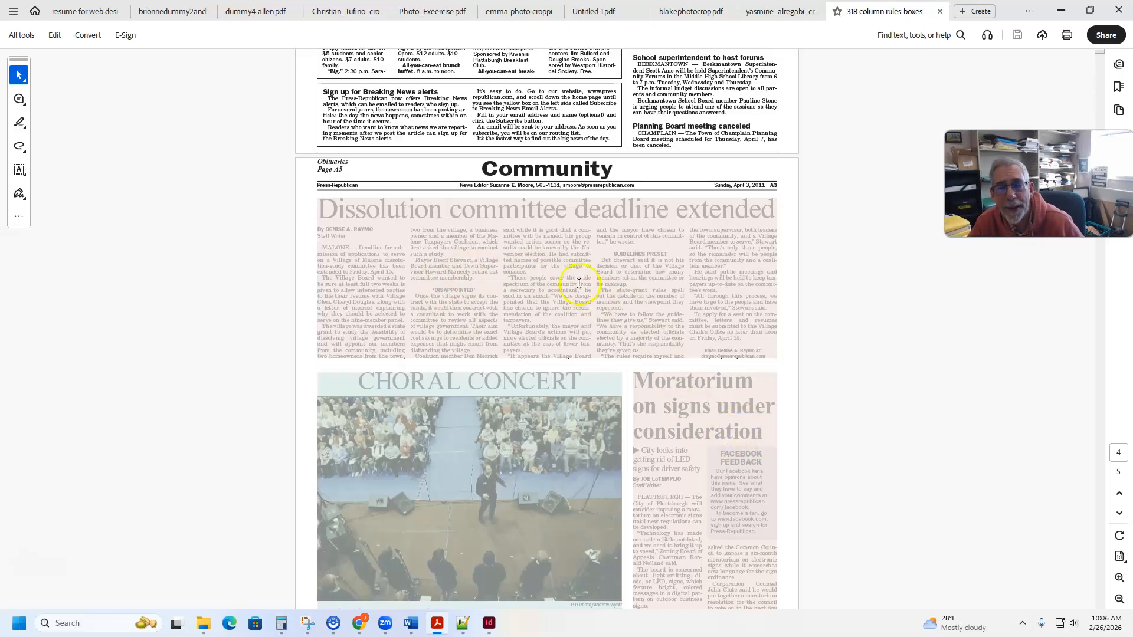
{"action": "scroll", "coordinate": [579, 283], "scroll_direction": "down", "scroll_amount": 3}
{"action": "scroll", "coordinate": [479, 374], "scroll_direction": "down", "scroll_amount": 5}
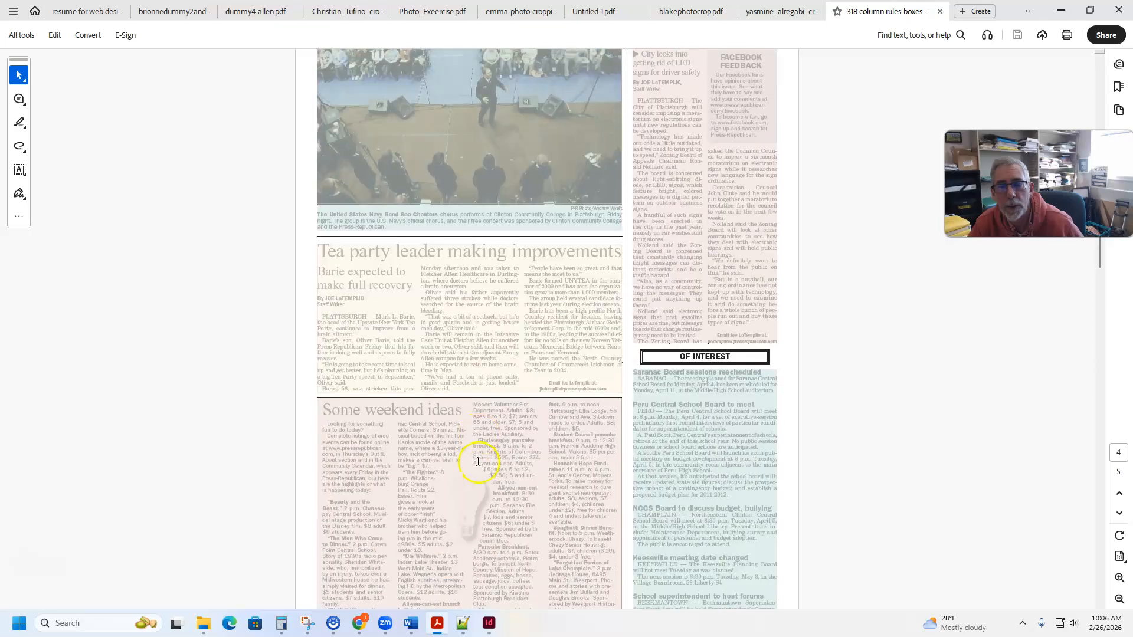
{"action": "scroll", "coordinate": [691, 498], "scroll_direction": "down", "scroll_amount": 2}
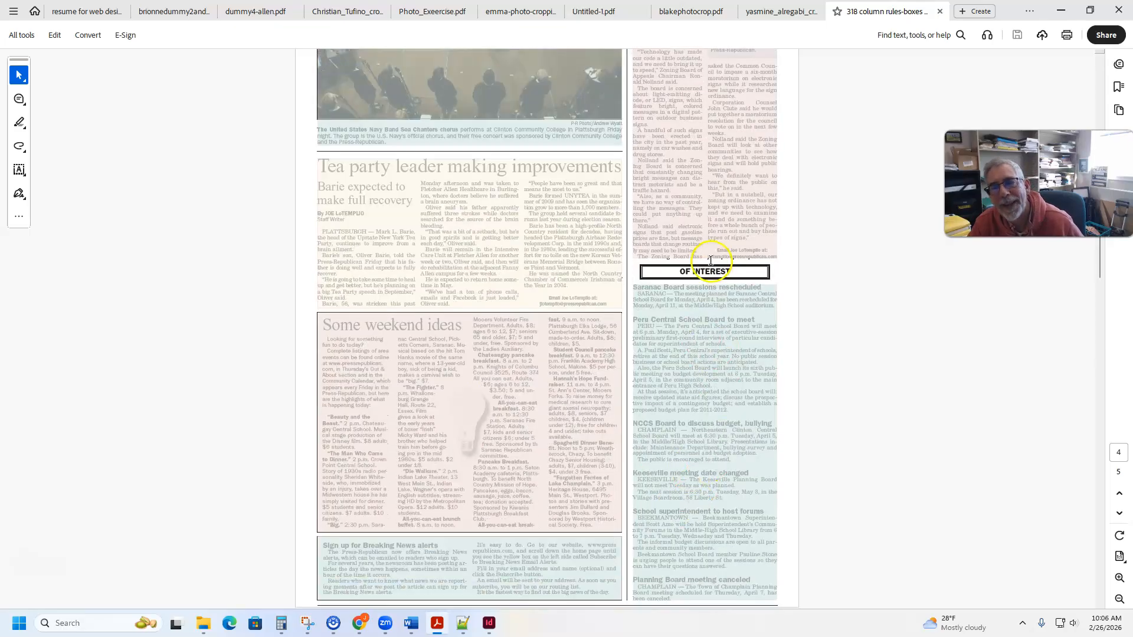
{"action": "scroll", "coordinate": [688, 434], "scroll_direction": "down", "scroll_amount": 4}
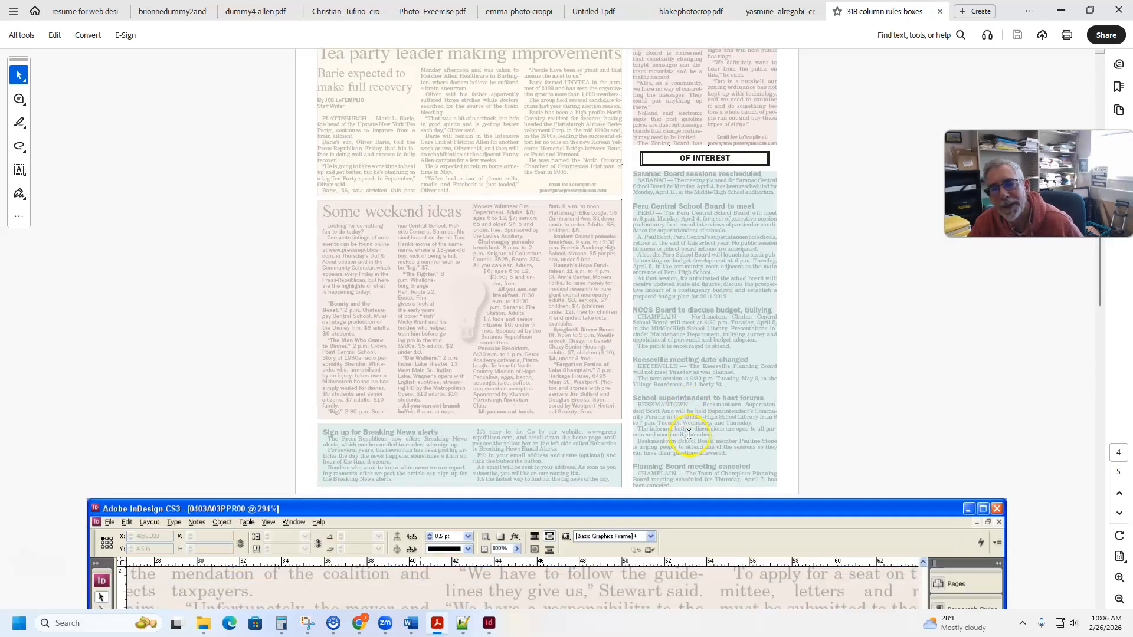
{"action": "scroll", "coordinate": [689, 435], "scroll_direction": "up", "scroll_amount": 3}
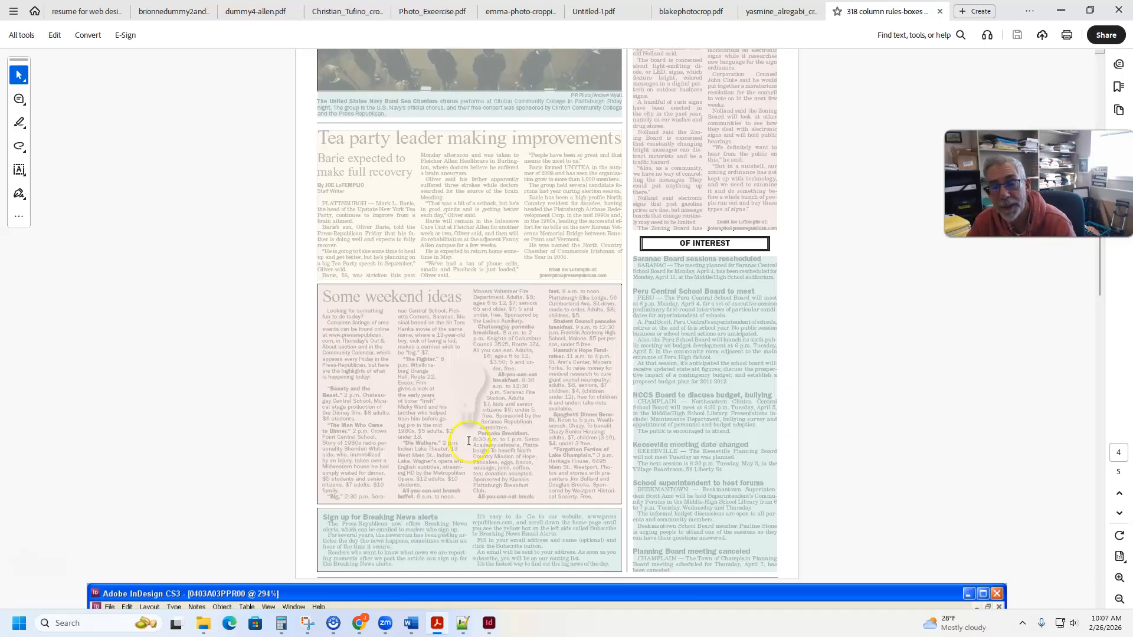
{"action": "scroll", "coordinate": [468, 440], "scroll_direction": "down", "scroll_amount": 5}
{"action": "scroll", "coordinate": [472, 432], "scroll_direction": "down", "scroll_amount": 3}
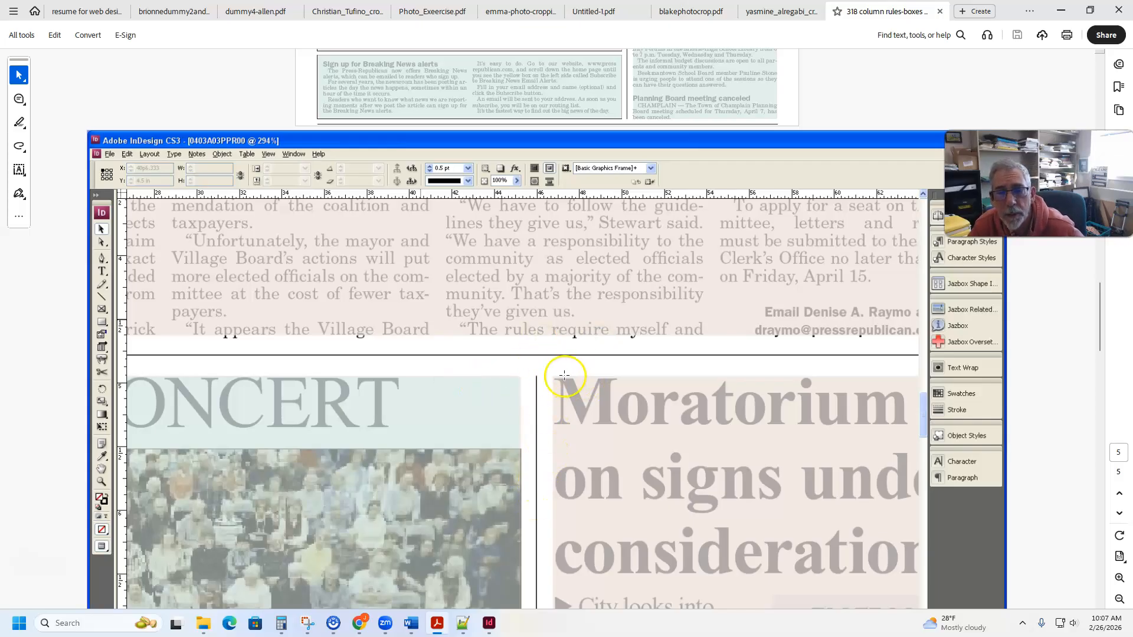
- Examine the Community page version where the Choral Concert photo package is enclosed in a box
{"action": "scroll", "coordinate": [568, 379], "scroll_direction": "down", "scroll_amount": 8}
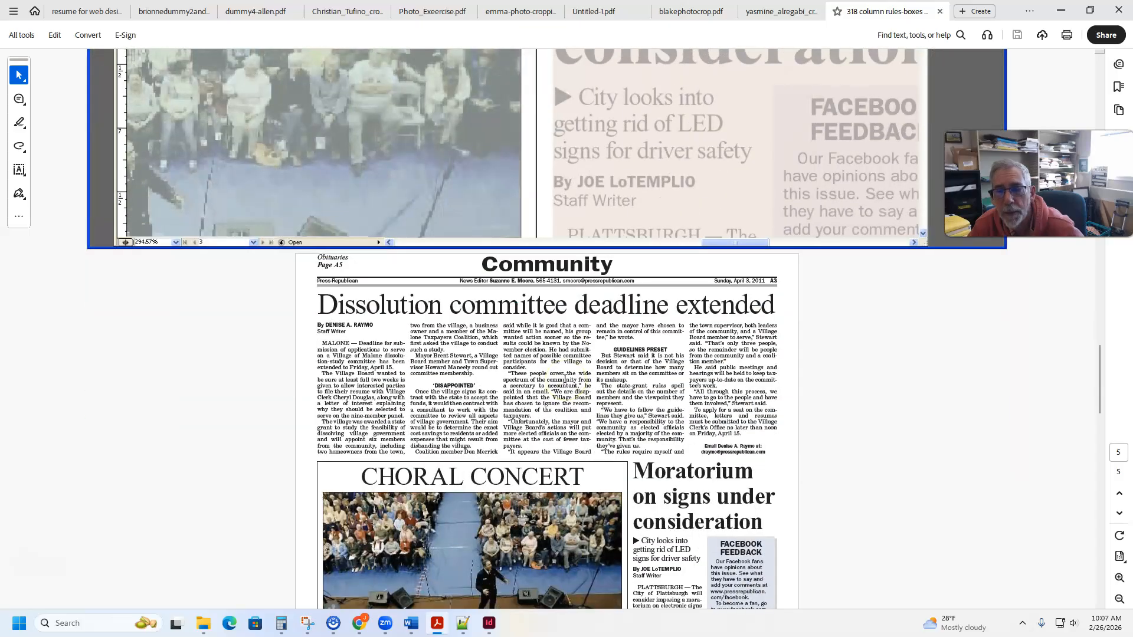
{"action": "scroll", "coordinate": [564, 379], "scroll_direction": "down", "scroll_amount": 3}
{"action": "scroll", "coordinate": [565, 379], "scroll_direction": "down", "scroll_amount": 2}
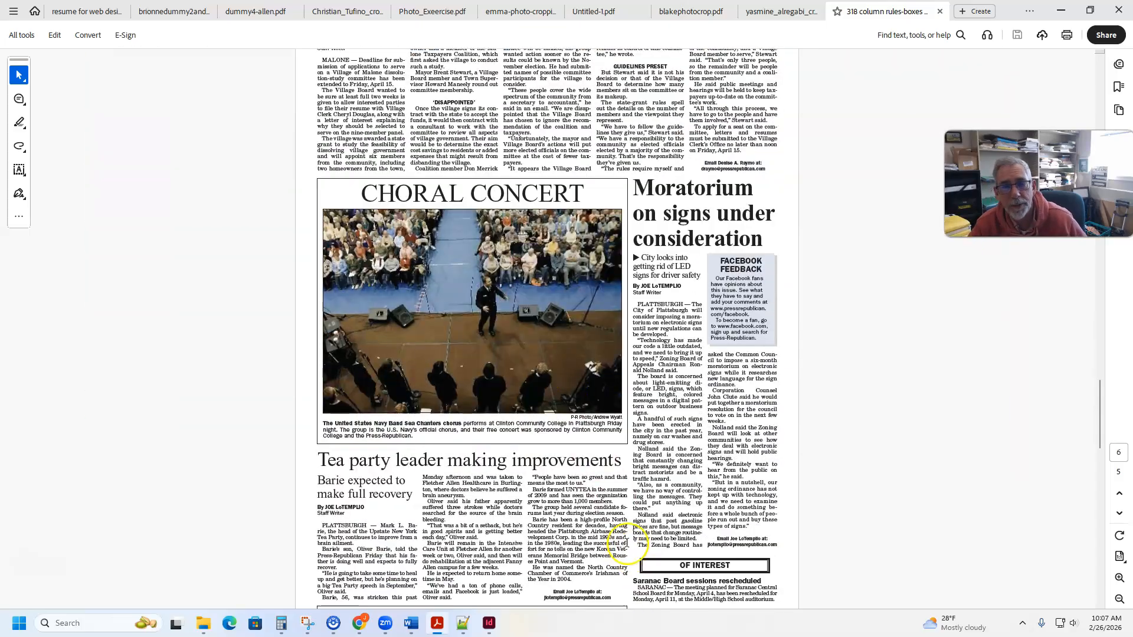
{"action": "scroll", "coordinate": [628, 531], "scroll_direction": "up", "scroll_amount": 2}
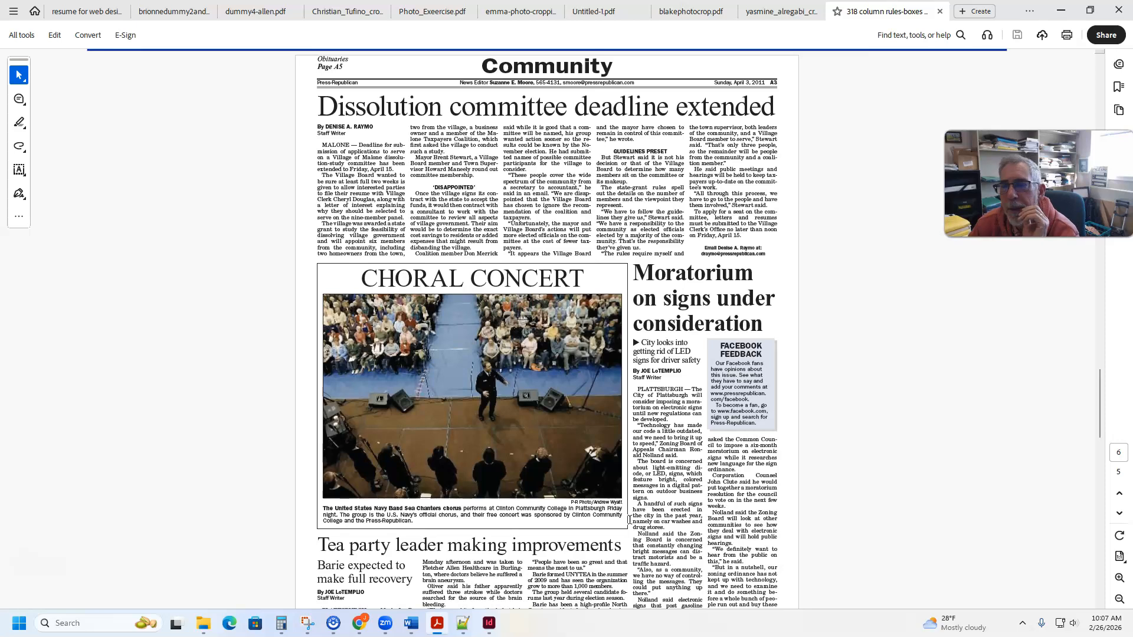
{"action": "scroll", "coordinate": [629, 521], "scroll_direction": "up", "scroll_amount": 1}
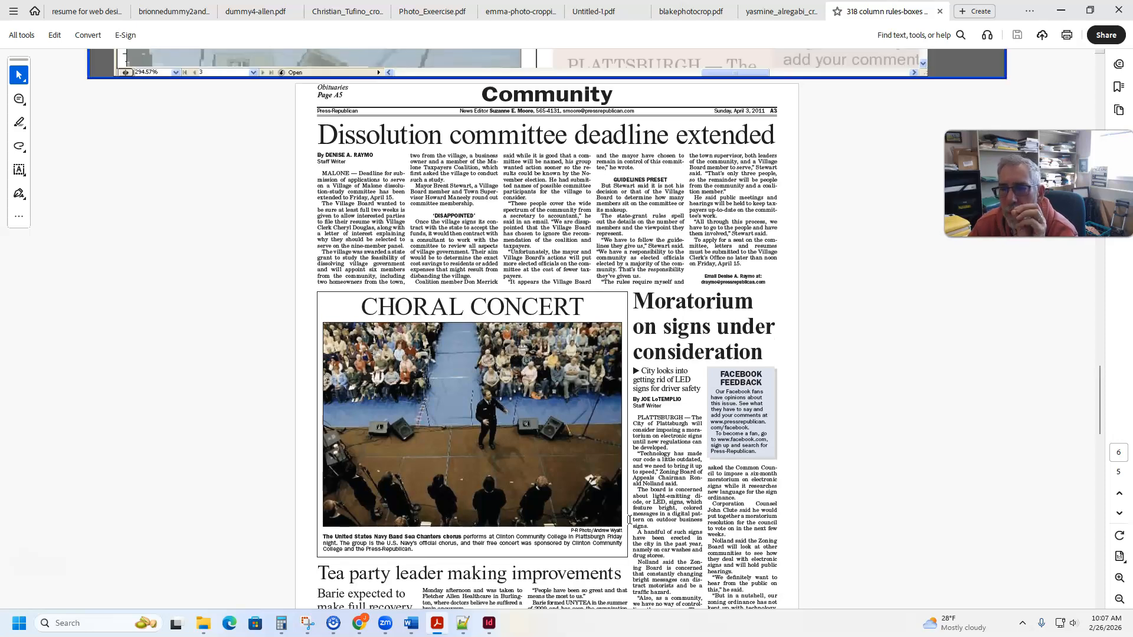
{"action": "scroll", "coordinate": [629, 520], "scroll_direction": "down", "scroll_amount": 5}
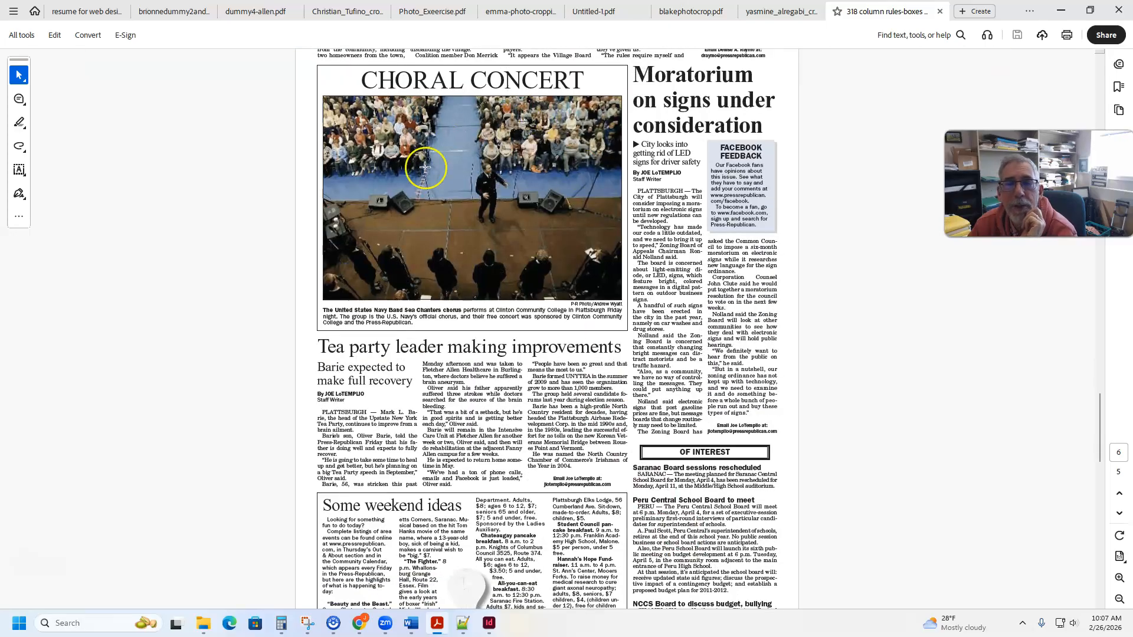
{"action": "scroll", "coordinate": [678, 280], "scroll_direction": "up", "scroll_amount": 6}
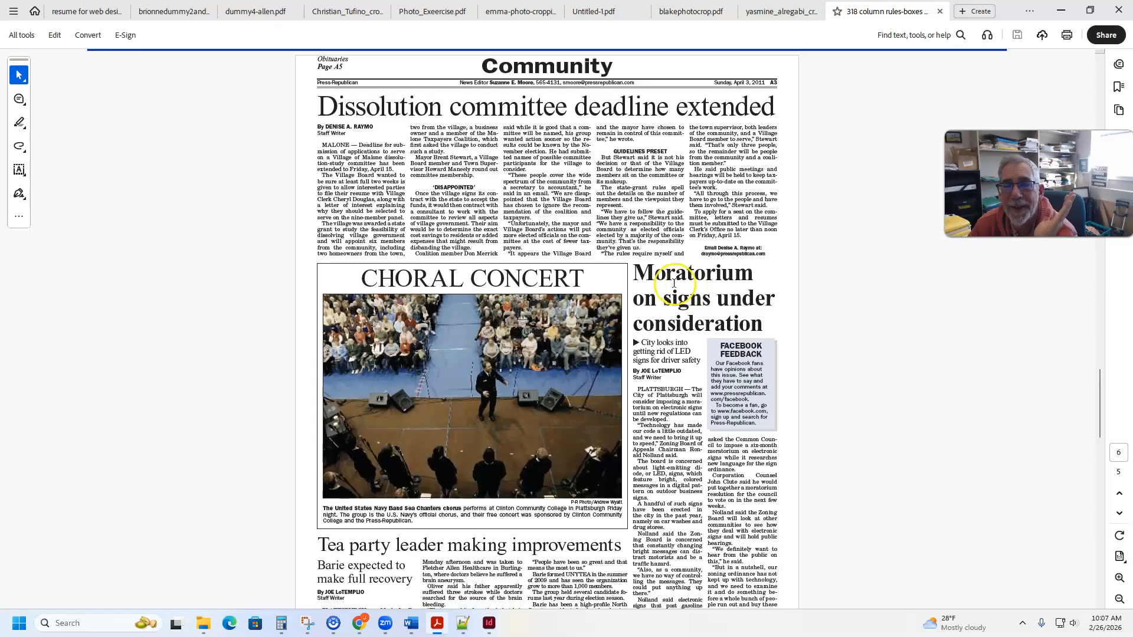
{"action": "scroll", "coordinate": [681, 285], "scroll_direction": "down", "scroll_amount": 7}
{"action": "scroll", "coordinate": [674, 284], "scroll_direction": "up", "scroll_amount": 8}
{"action": "scroll", "coordinate": [675, 283], "scroll_direction": "up", "scroll_amount": 8}
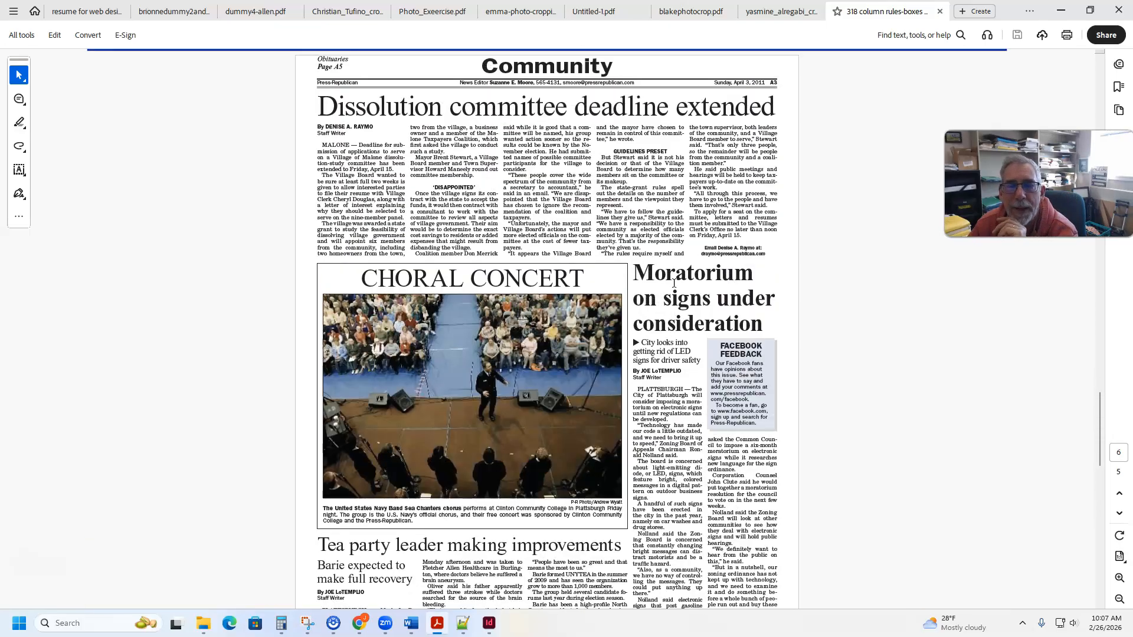
{"action": "scroll", "coordinate": [674, 284], "scroll_direction": "down", "scroll_amount": 20}
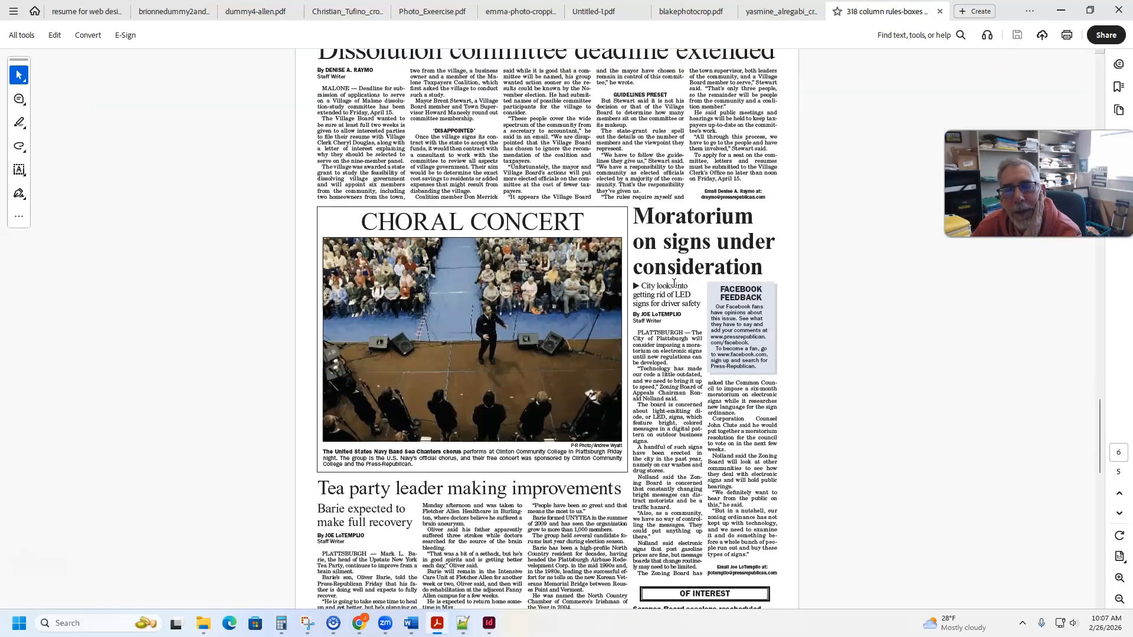
- Inspect the InDesign close-up of the Choral Concert box edge and its spacing from the photo and neighbouring headline
{"action": "scroll", "coordinate": [675, 284], "scroll_direction": "down", "scroll_amount": 11}
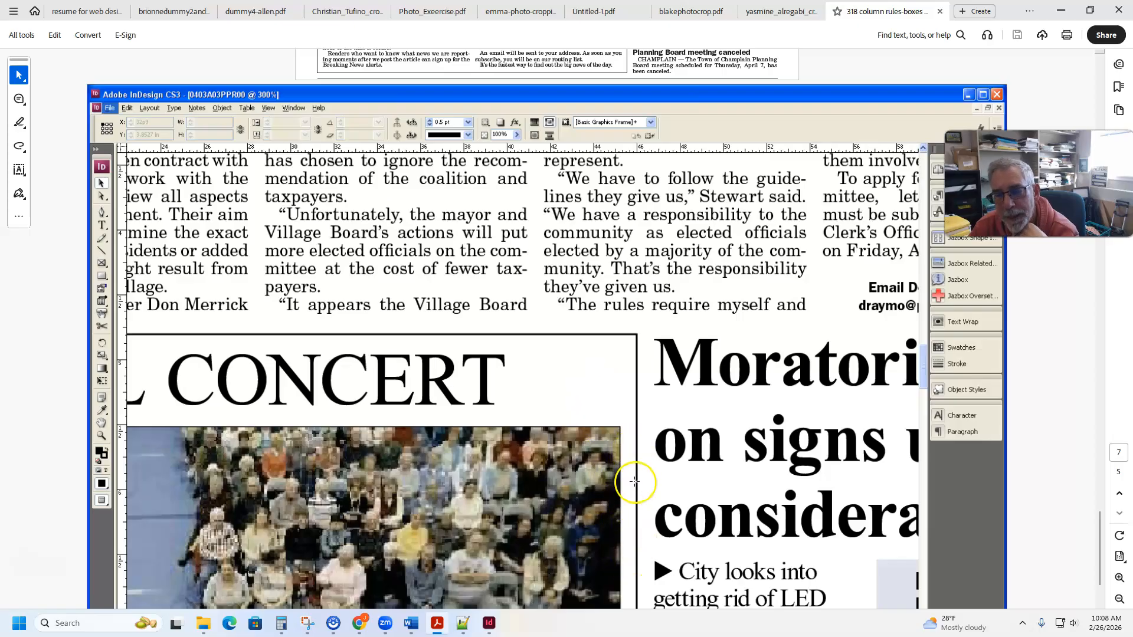
{"action": "scroll", "coordinate": [627, 502], "scroll_direction": "down", "scroll_amount": 2}
{"action": "scroll", "coordinate": [632, 450], "scroll_direction": "up", "scroll_amount": 2}
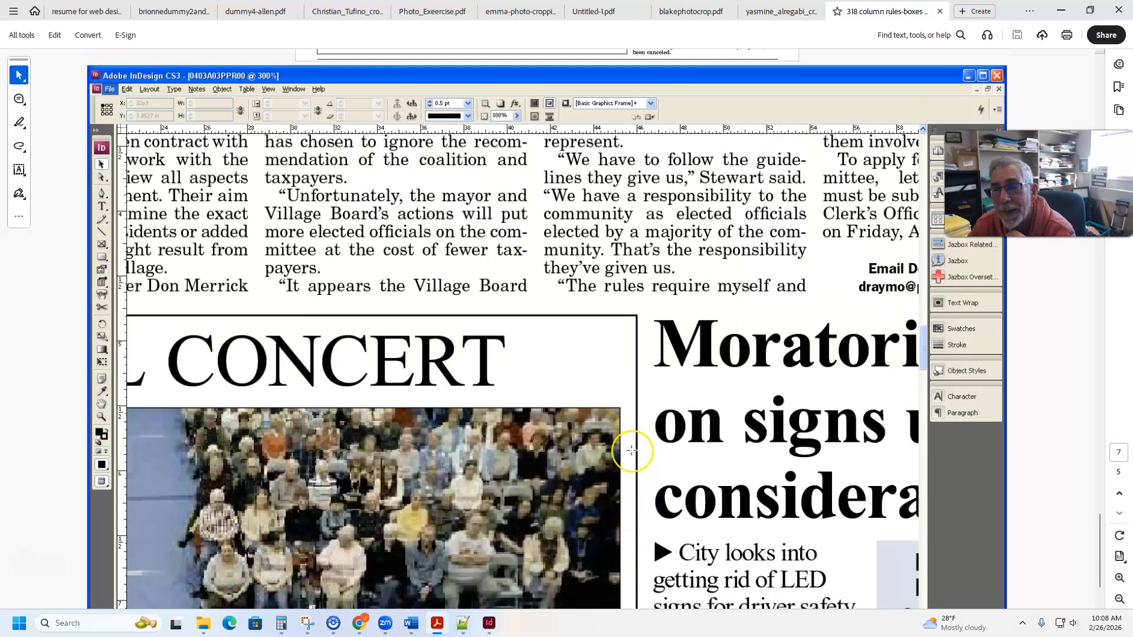
{"action": "scroll", "coordinate": [632, 450], "scroll_direction": "down", "scroll_amount": 2}
{"action": "scroll", "coordinate": [632, 450], "scroll_direction": "up", "scroll_amount": 1}
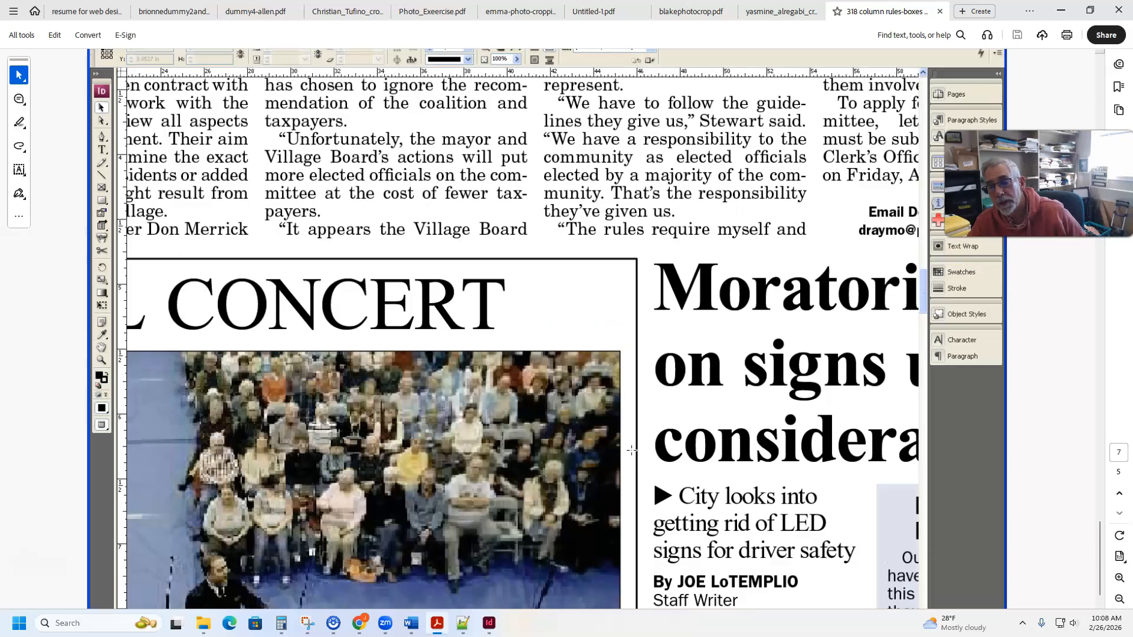
{"action": "scroll", "coordinate": [632, 450], "scroll_direction": "down", "scroll_amount": 1}
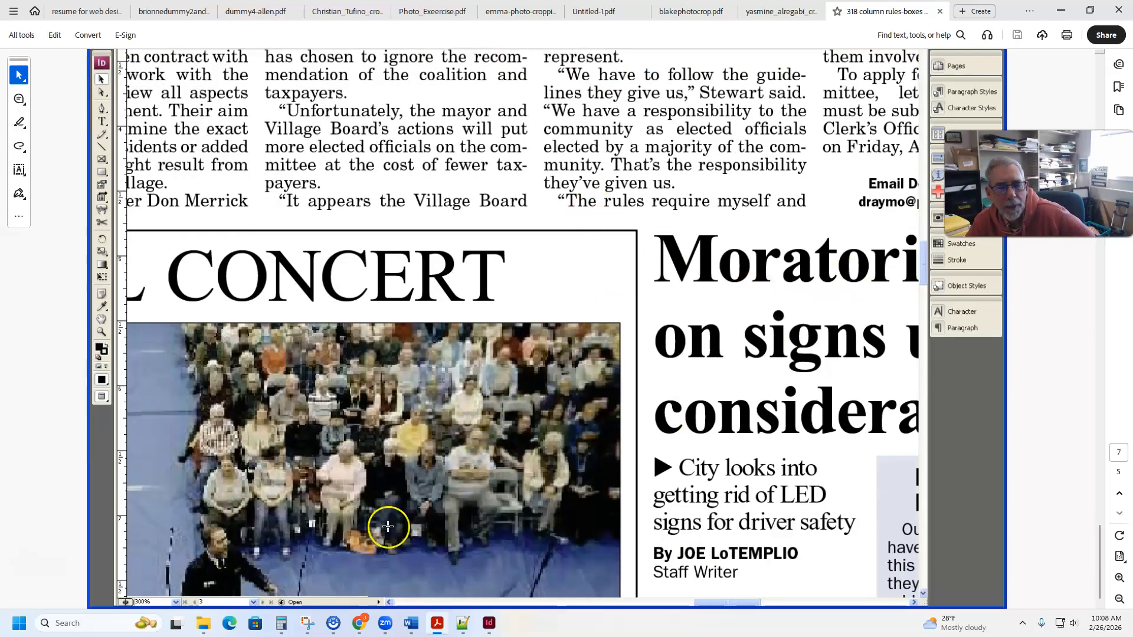
- Open column rule problems.pdf from the column rules folder
{"action": "mouse_move", "coordinate": [203, 623]}
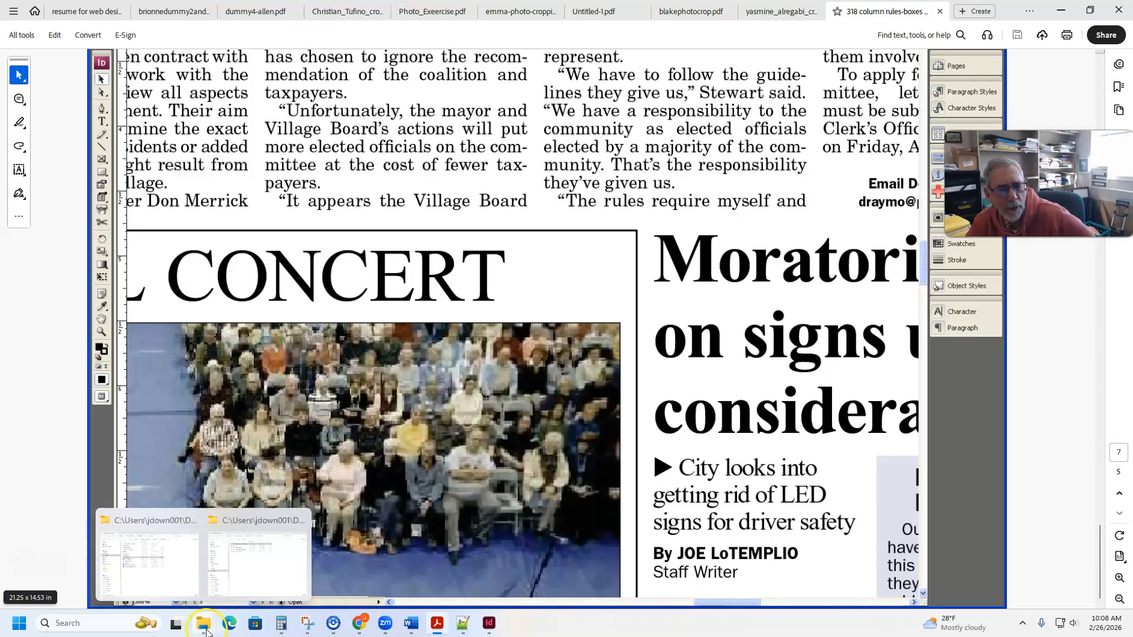
{"action": "left_click", "coordinate": [269, 590]}
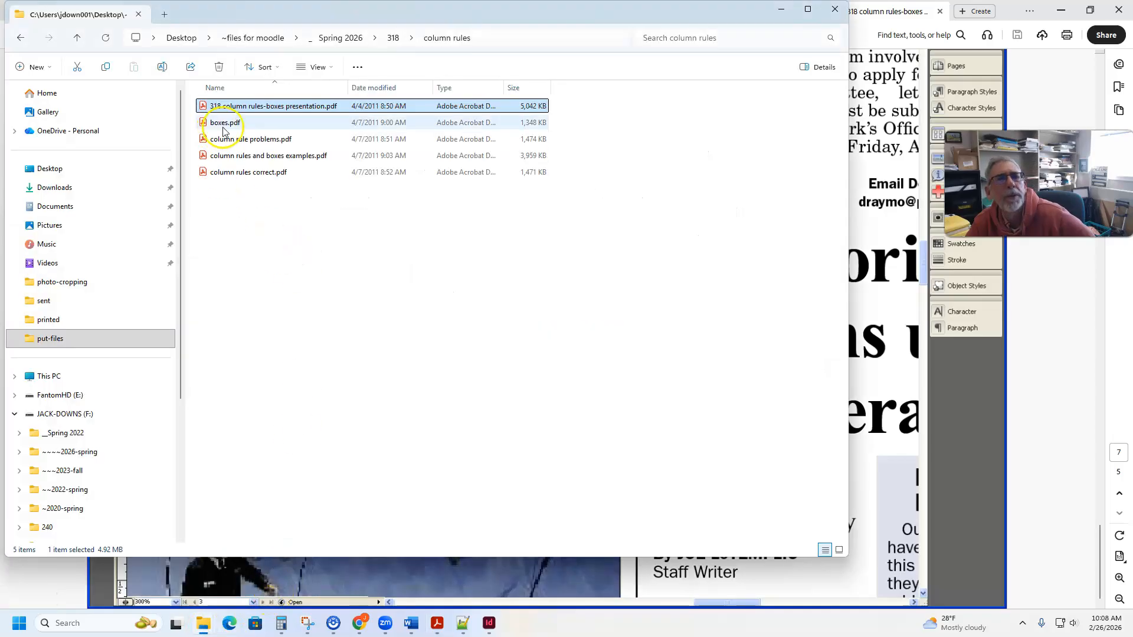
{"action": "left_click", "coordinate": [264, 141]}
{"action": "double_click", "coordinate": [264, 141]}
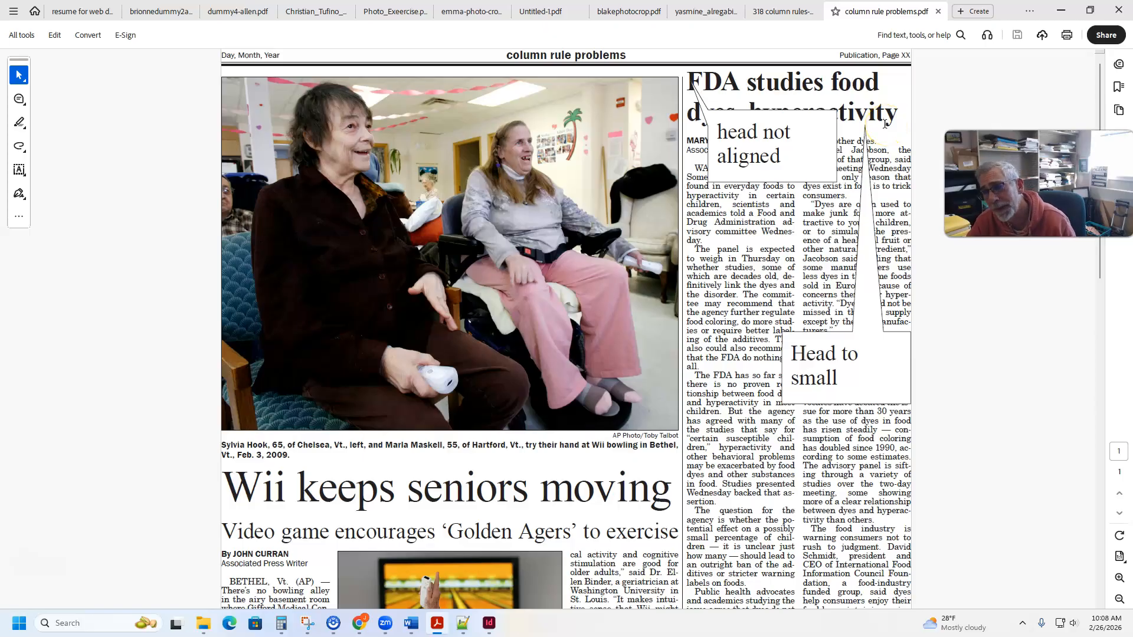
- Review the annotated layout errors on the column rule problems page, covering headline alignment, gutters, story alignment, touching rules and spacing
{"action": "scroll", "coordinate": [820, 317], "scroll_direction": "down", "scroll_amount": 5}
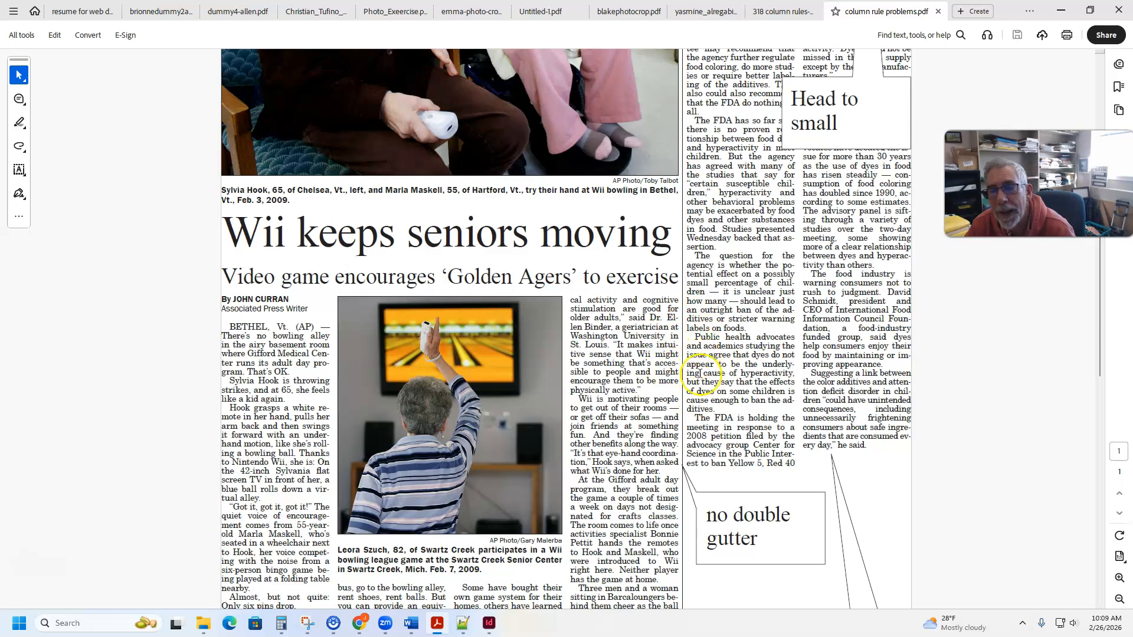
{"action": "scroll", "coordinate": [701, 383], "scroll_direction": "down", "scroll_amount": 3}
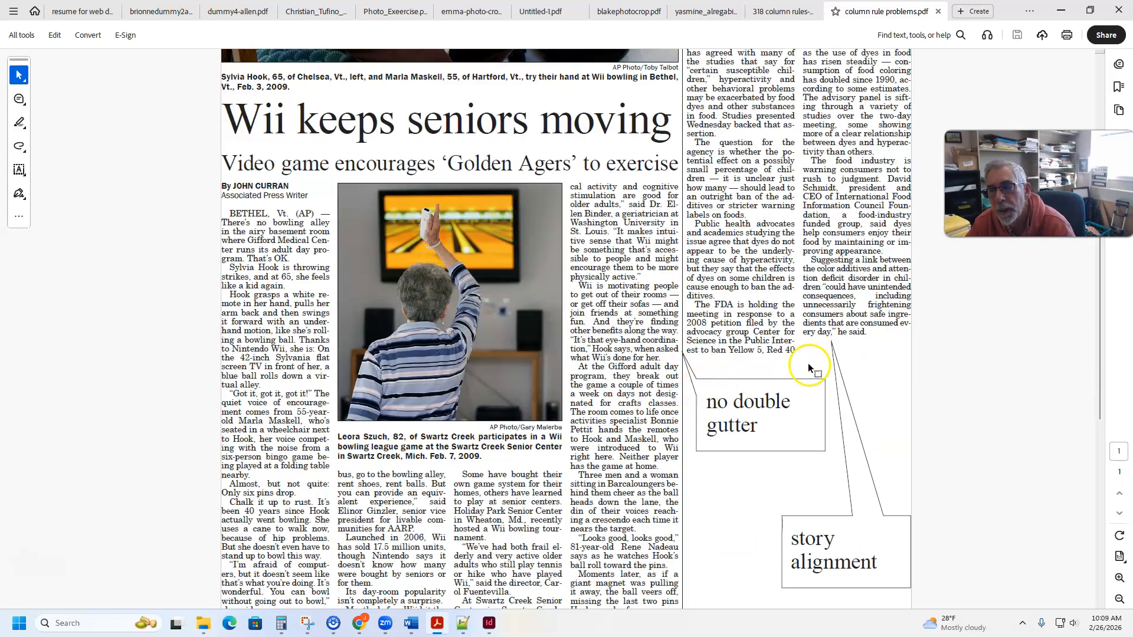
{"action": "scroll", "coordinate": [828, 369], "scroll_direction": "down", "scroll_amount": 10}
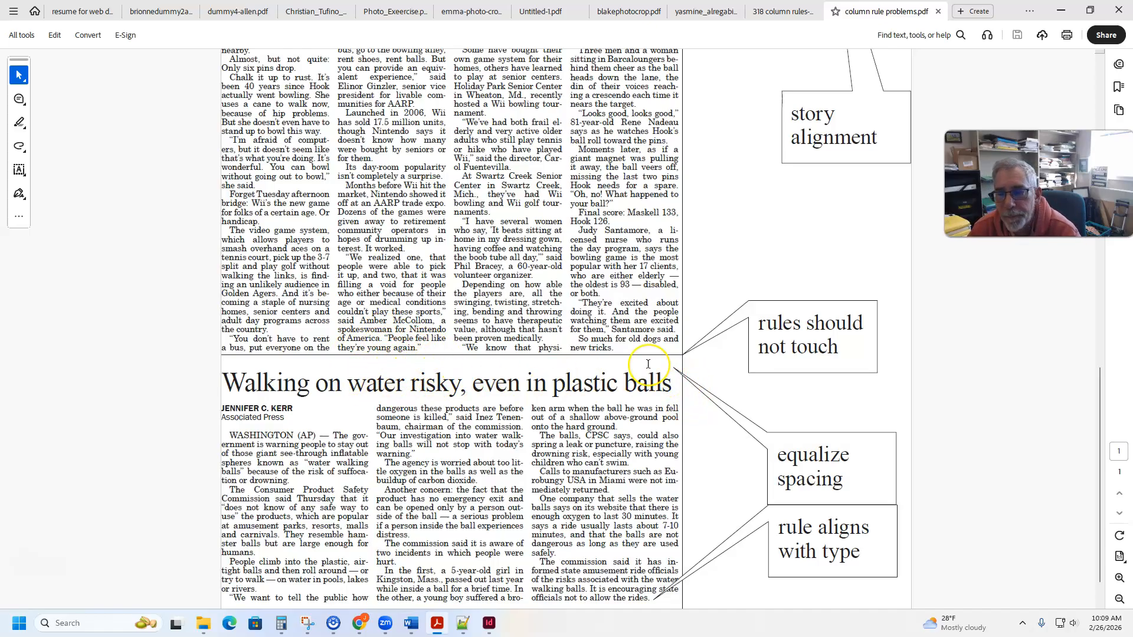
{"action": "scroll", "coordinate": [648, 365], "scroll_direction": "down", "scroll_amount": 1}
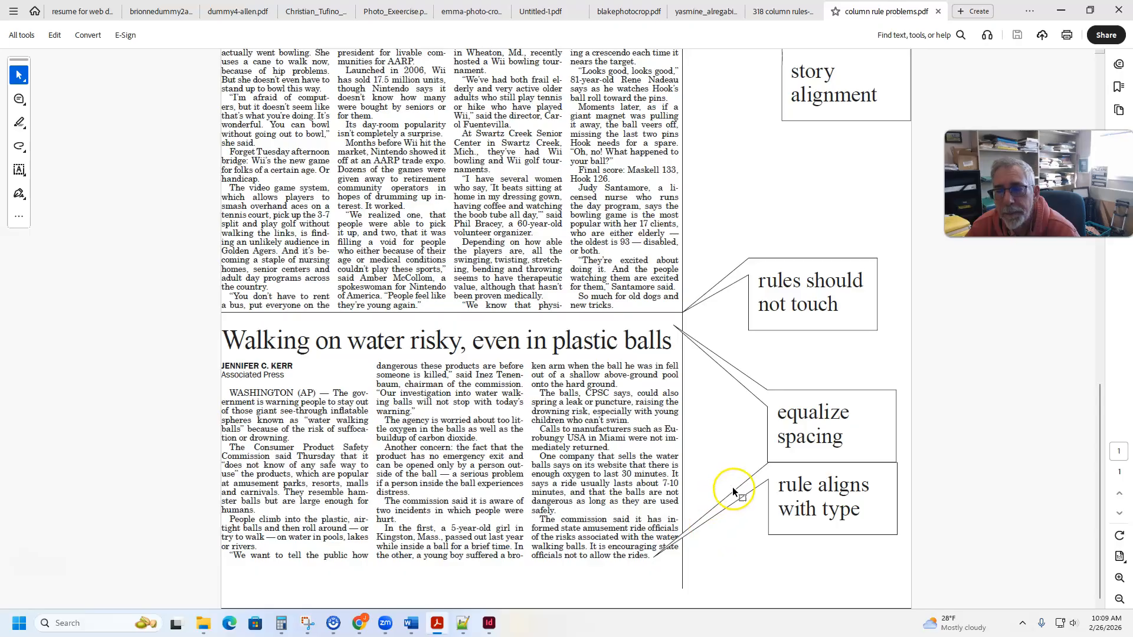
{"action": "scroll", "coordinate": [732, 489], "scroll_direction": "up", "scroll_amount": 3}
{"action": "scroll", "coordinate": [756, 519], "scroll_direction": "up", "scroll_amount": 18}
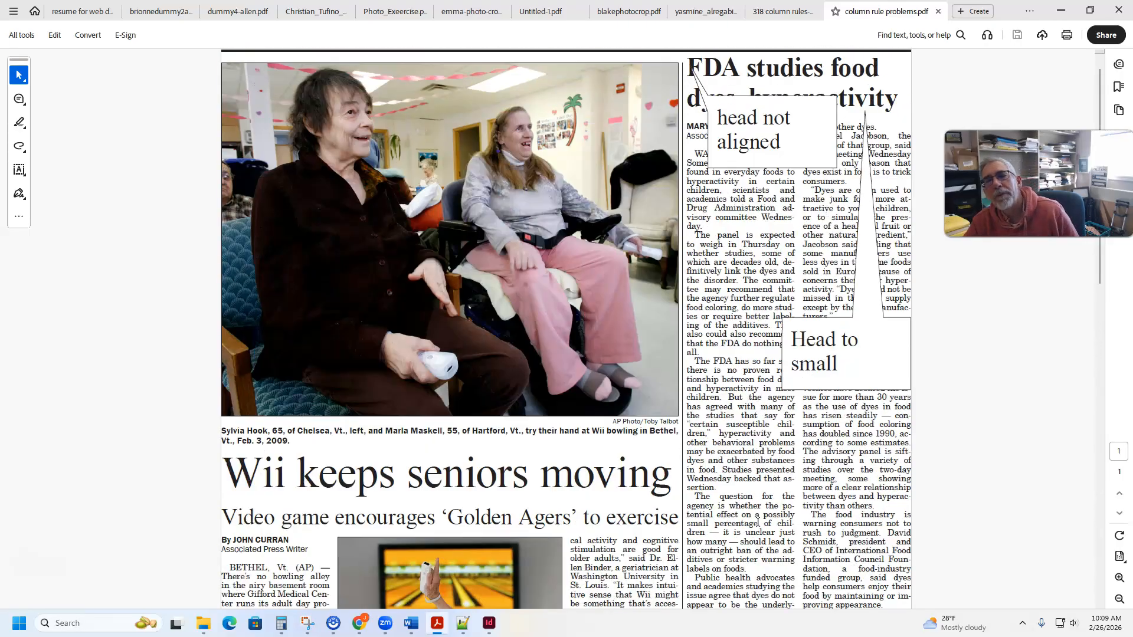
{"action": "scroll", "coordinate": [758, 522], "scroll_direction": "up", "scroll_amount": 1}
{"action": "left_click", "coordinate": [757, 418]}
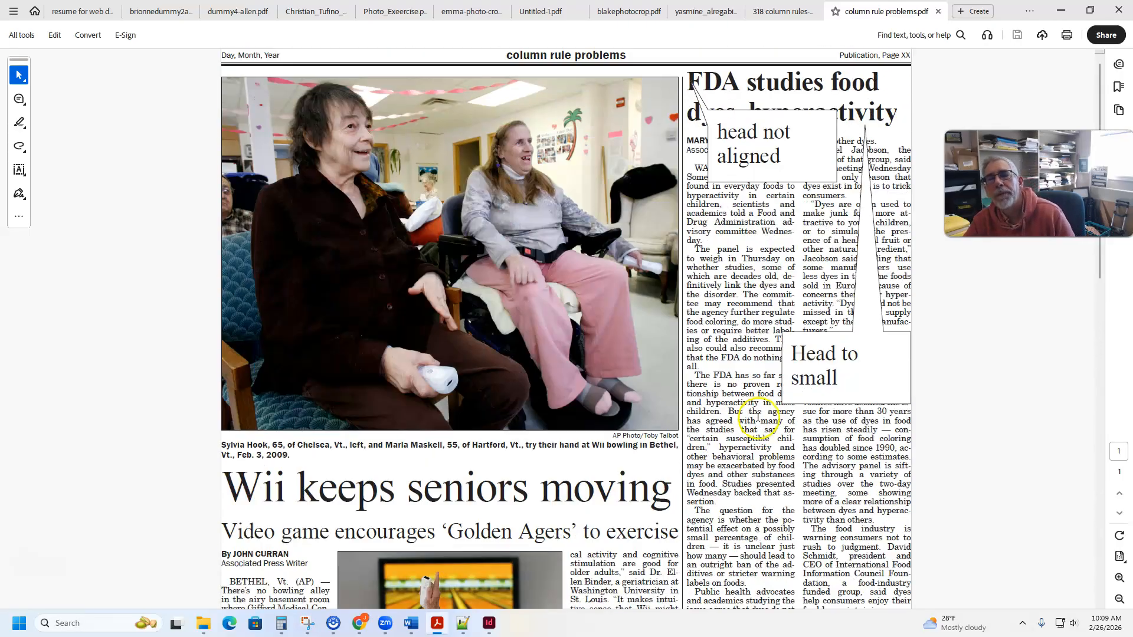
{"action": "scroll", "coordinate": [753, 408], "scroll_direction": "down", "scroll_amount": 10}
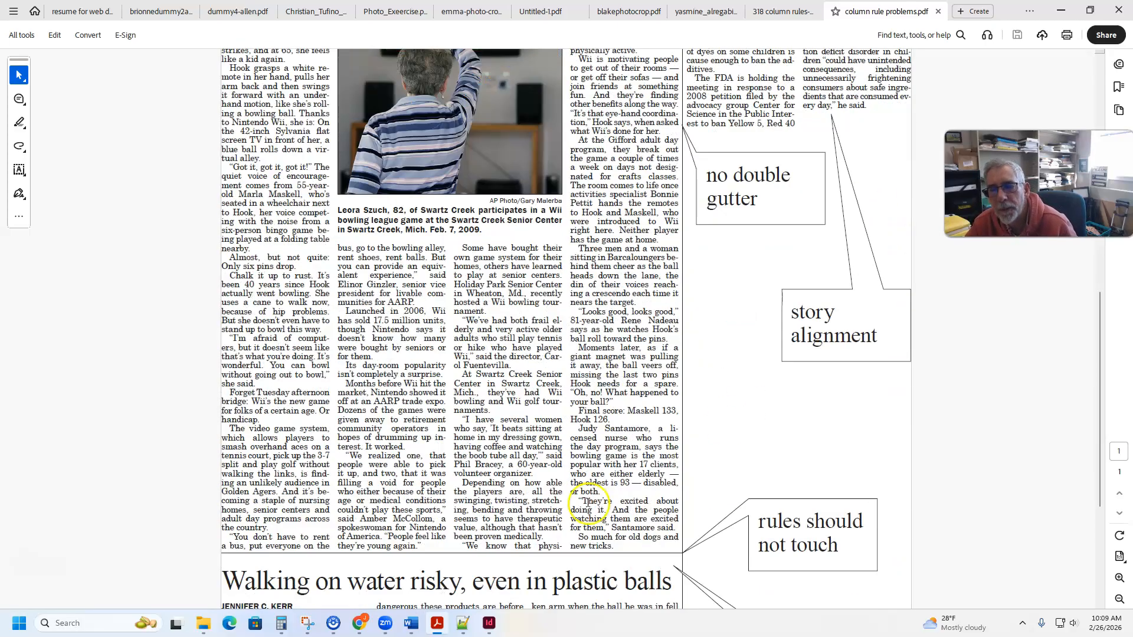
{"action": "scroll", "coordinate": [689, 511], "scroll_direction": "down", "scroll_amount": 2}
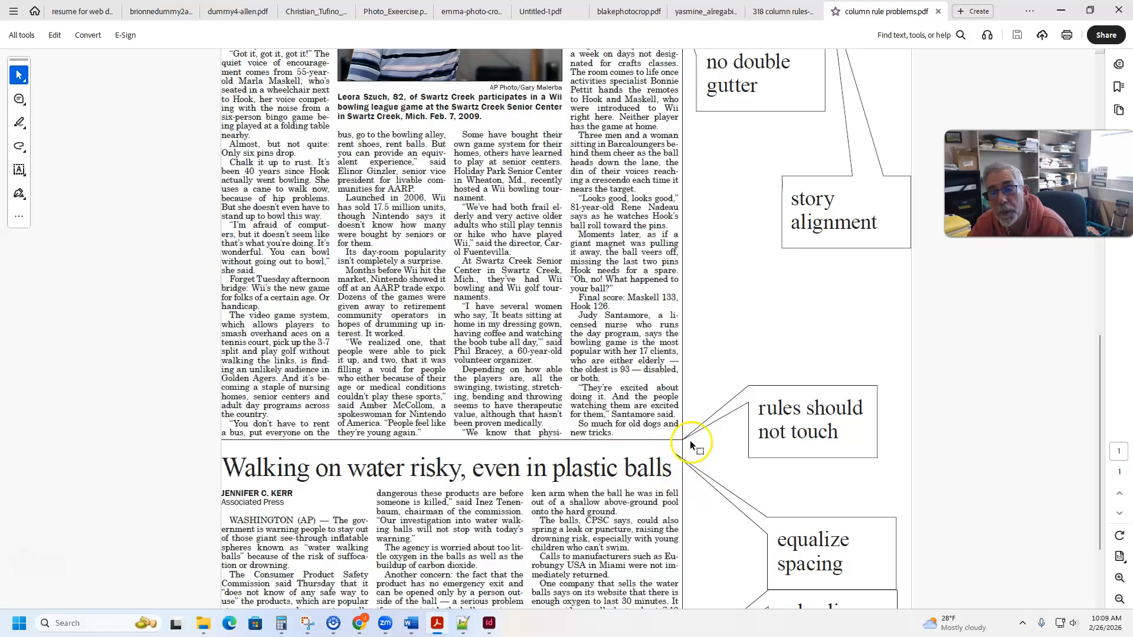
- Recheck the touching rules, spacing and headline notes on the column rule problems page
{"action": "scroll", "coordinate": [683, 449], "scroll_direction": "down", "scroll_amount": 3}
{"action": "scroll", "coordinate": [682, 447], "scroll_direction": "up", "scroll_amount": 3}
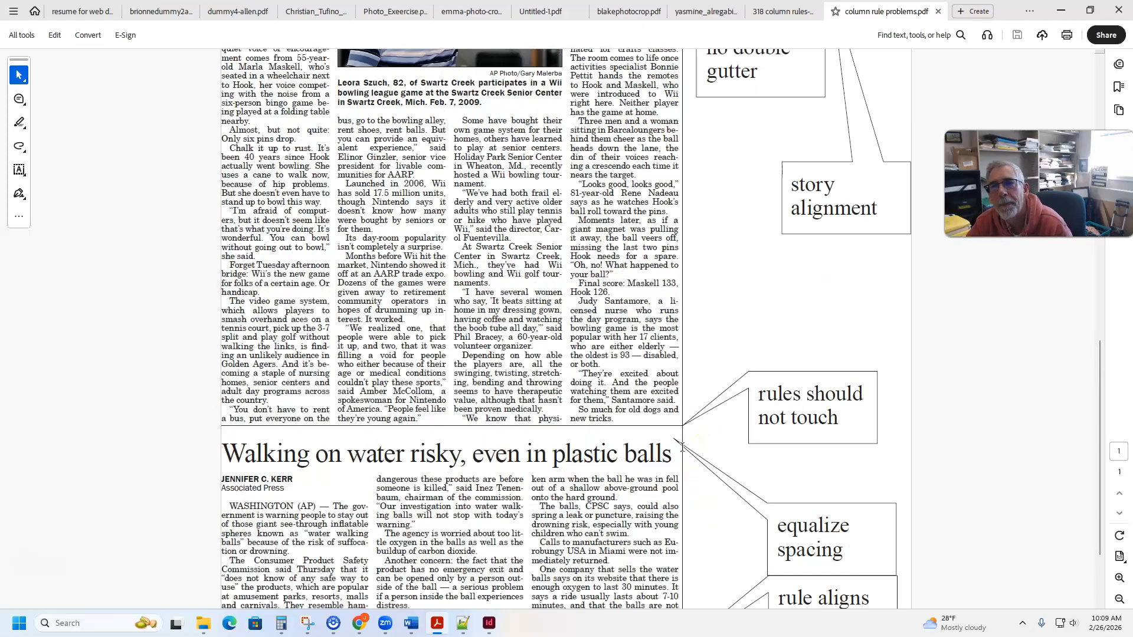
{"action": "scroll", "coordinate": [680, 447], "scroll_direction": "up", "scroll_amount": 10}
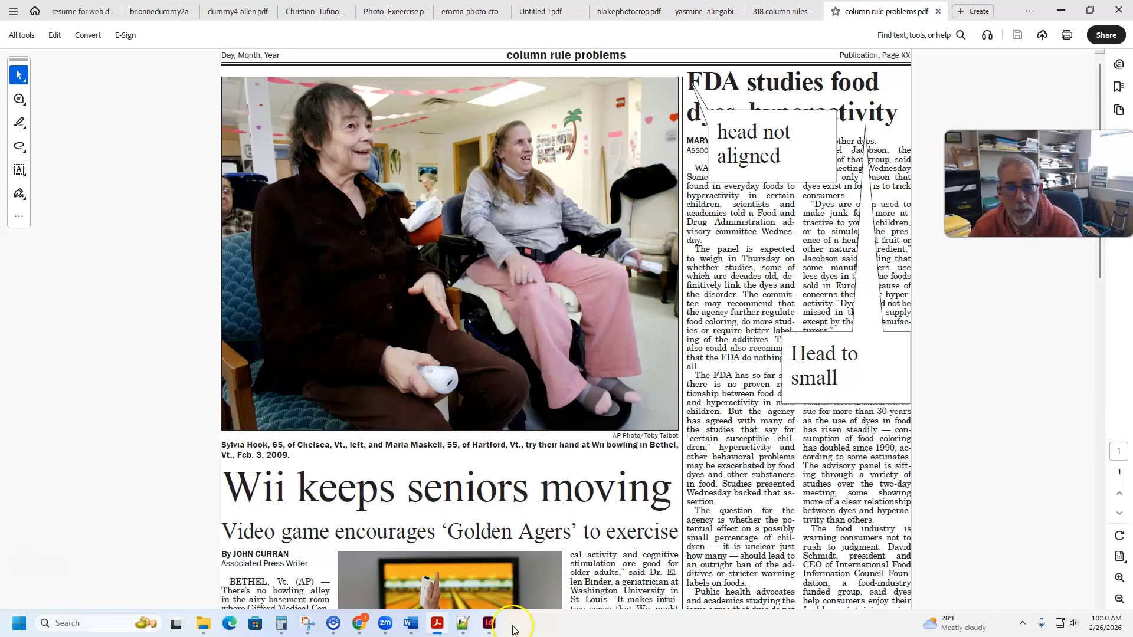
- Switch to InDesign and look over the 48pt head story layout in put-it-all-together-testing26.indd
{"action": "left_click", "coordinate": [489, 624]}
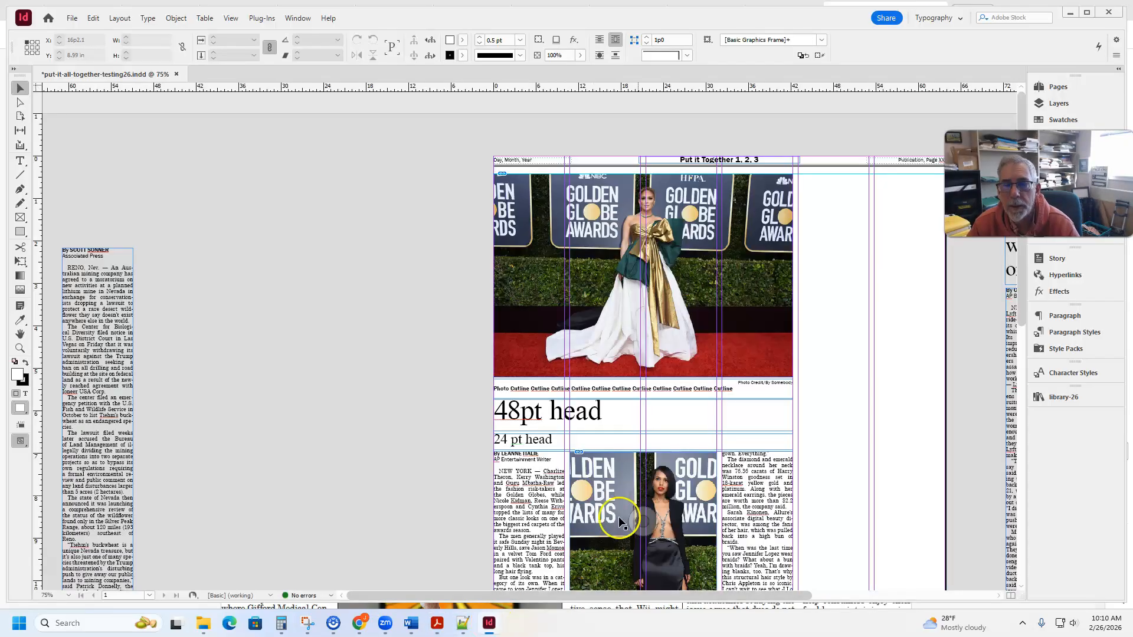
{"action": "scroll", "coordinate": [751, 408], "scroll_direction": "down", "scroll_amount": 3}
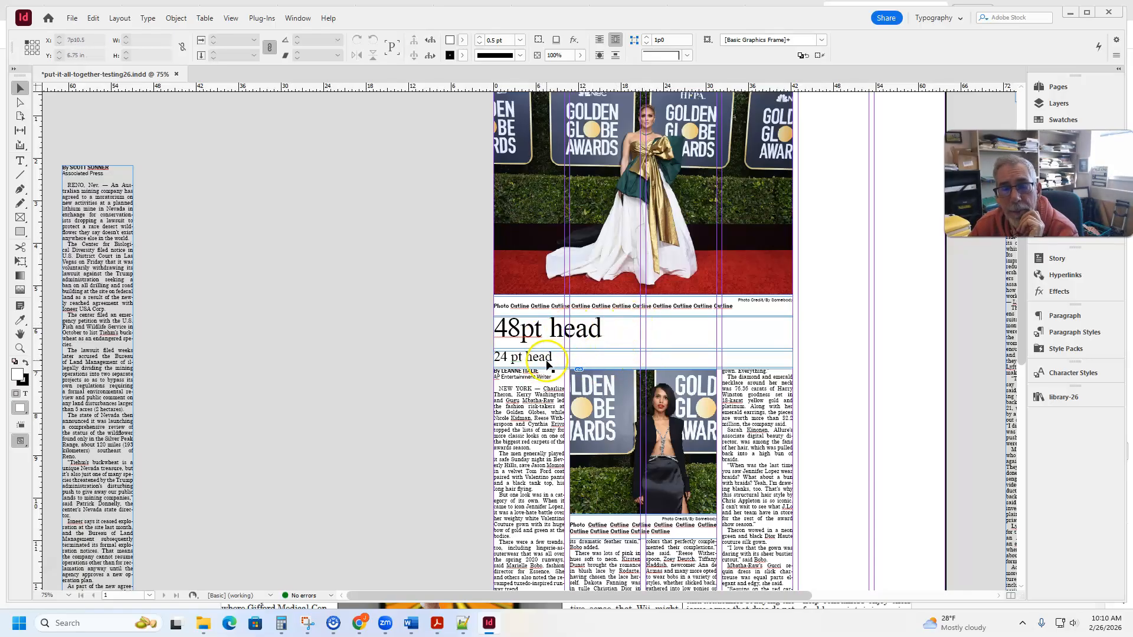
{"action": "scroll", "coordinate": [630, 360], "scroll_direction": "down", "scroll_amount": 4}
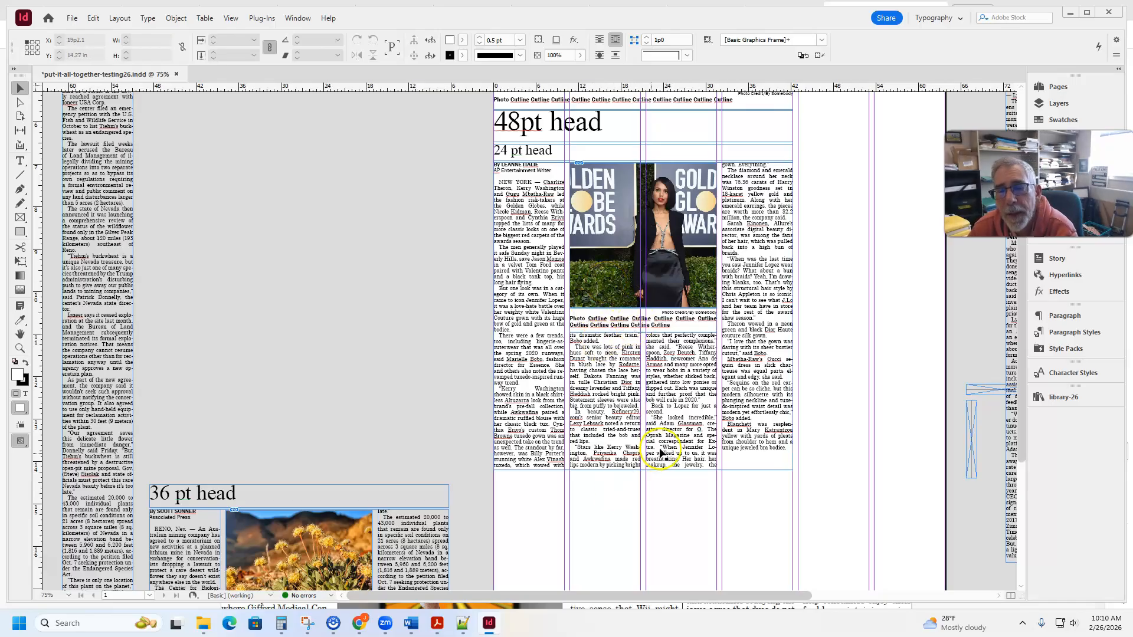
- Insert a blank line and the subhead text "Jennifer Lopez look" above the first-column paragraph beginning "But one look was in a category"
{"action": "left_click", "coordinate": [652, 468]}
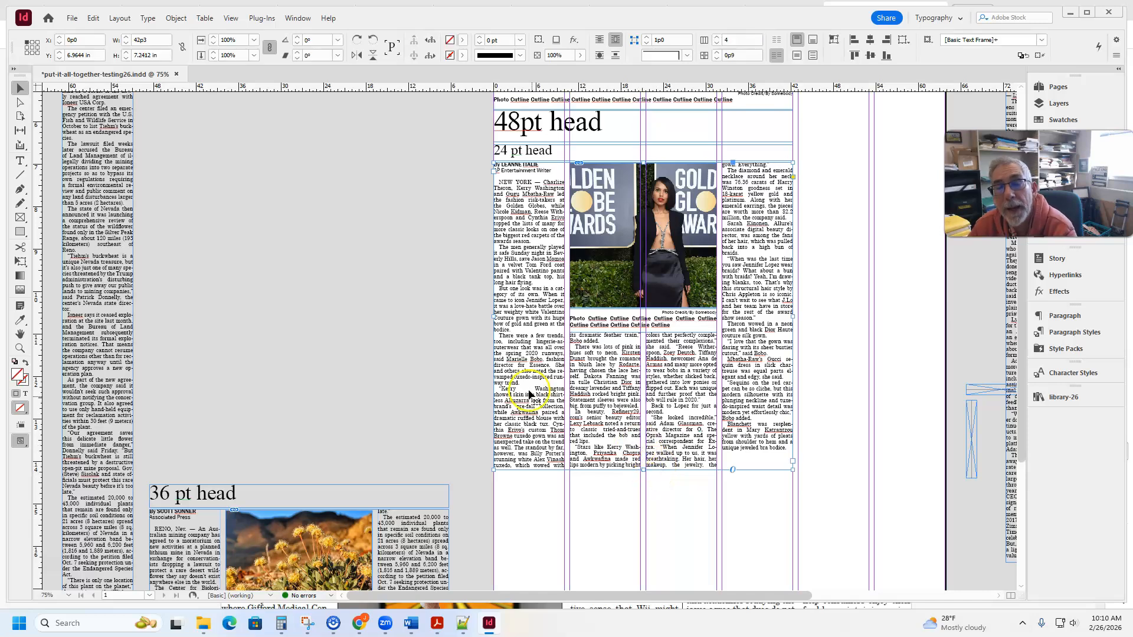
{"action": "double_click", "coordinate": [767, 410]}
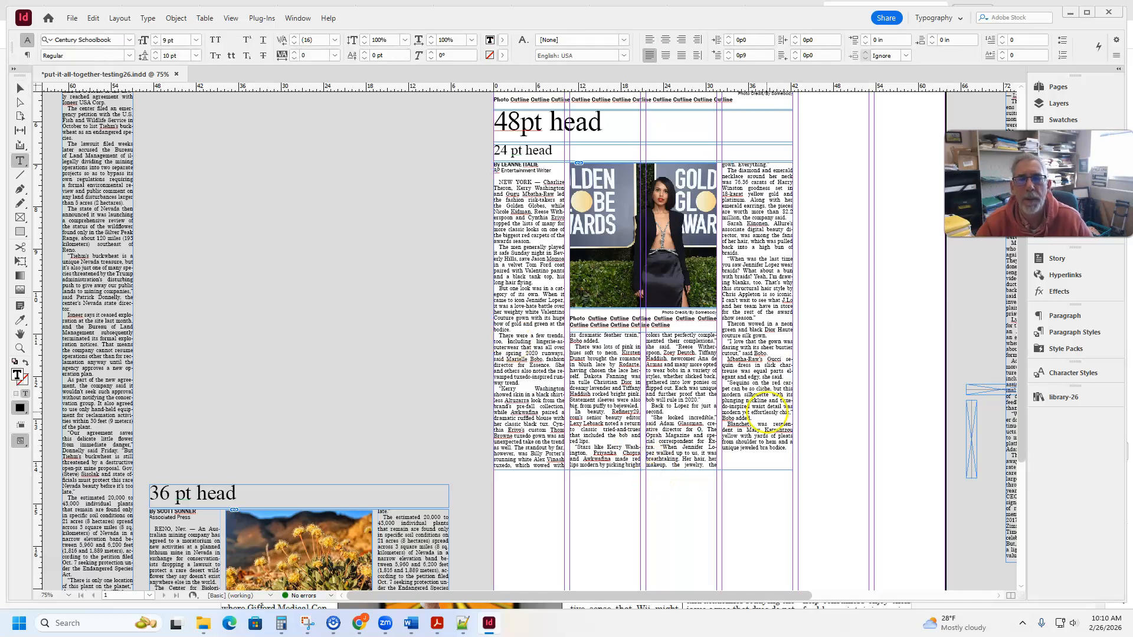
{"action": "key", "text": "ctrl+="}
{"action": "key", "text": "ctrl+="}
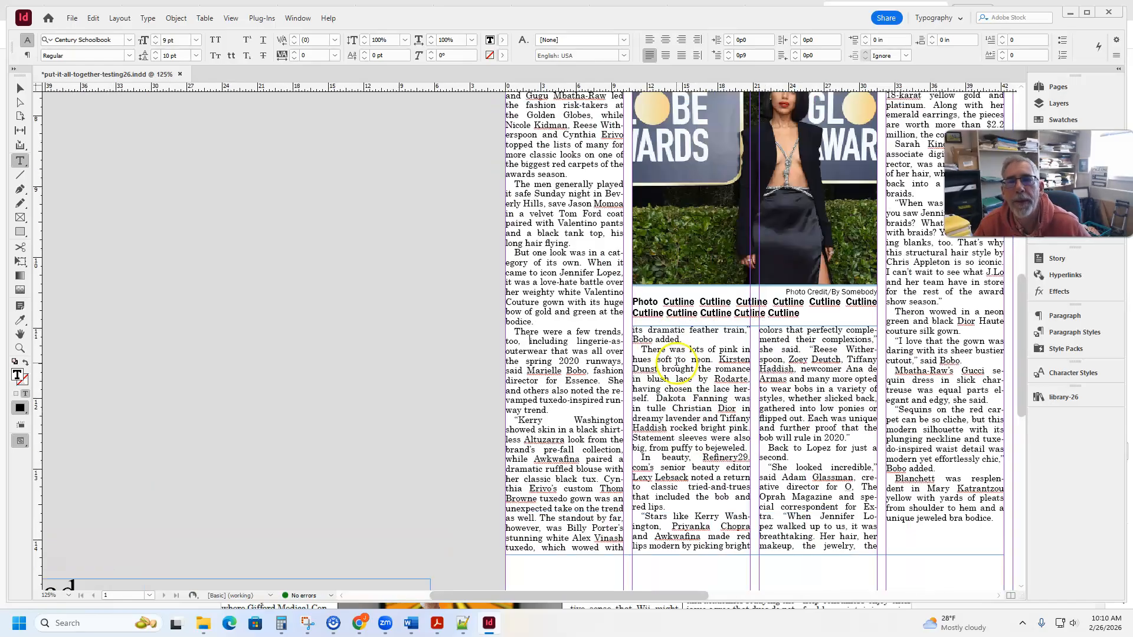
{"action": "left_click", "coordinate": [514, 253]}
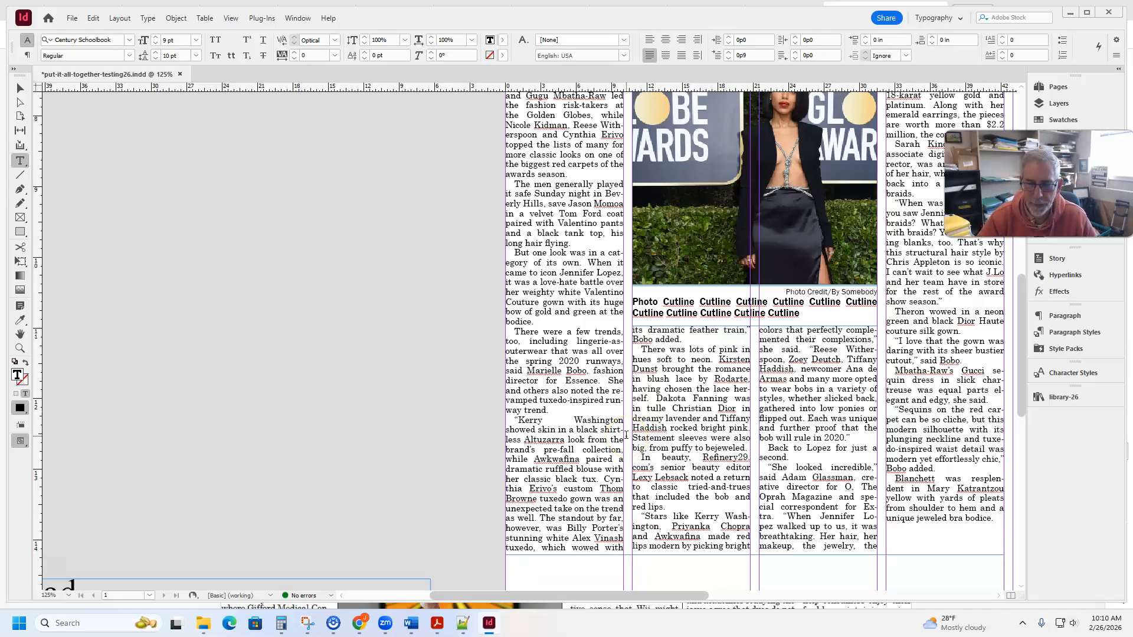
{"action": "key", "text": "Return"}
{"action": "key", "text": "Return"}
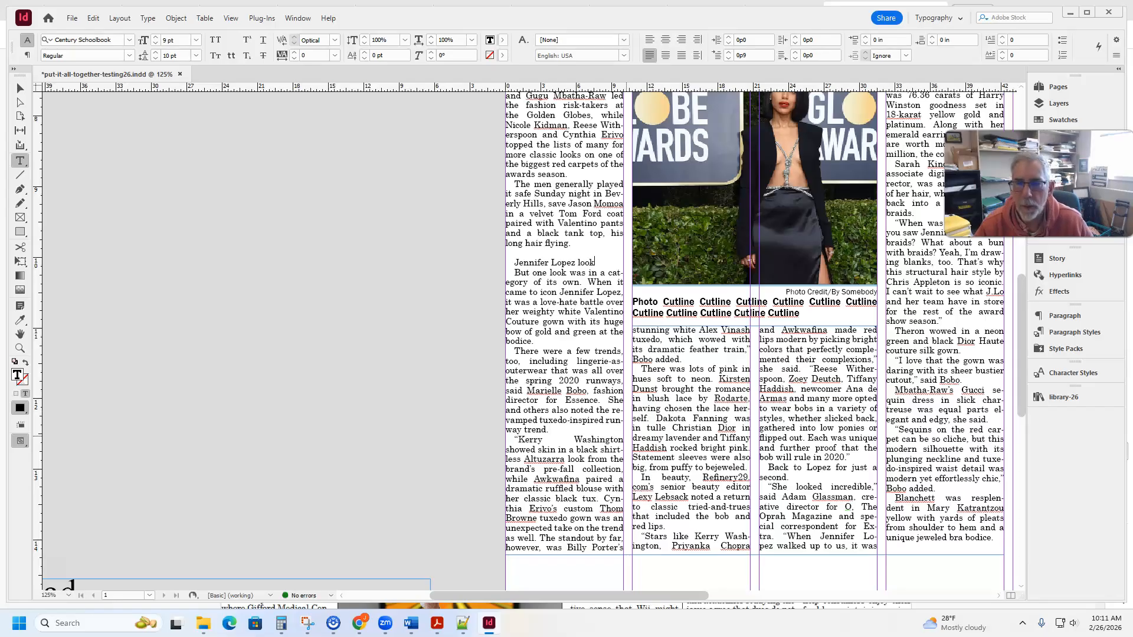
- Apply the Subhead_JOU318 paragraph style to the "Jennifer Lopez look" line using Quick Apply
{"action": "key", "text": "ctrl+Return"}
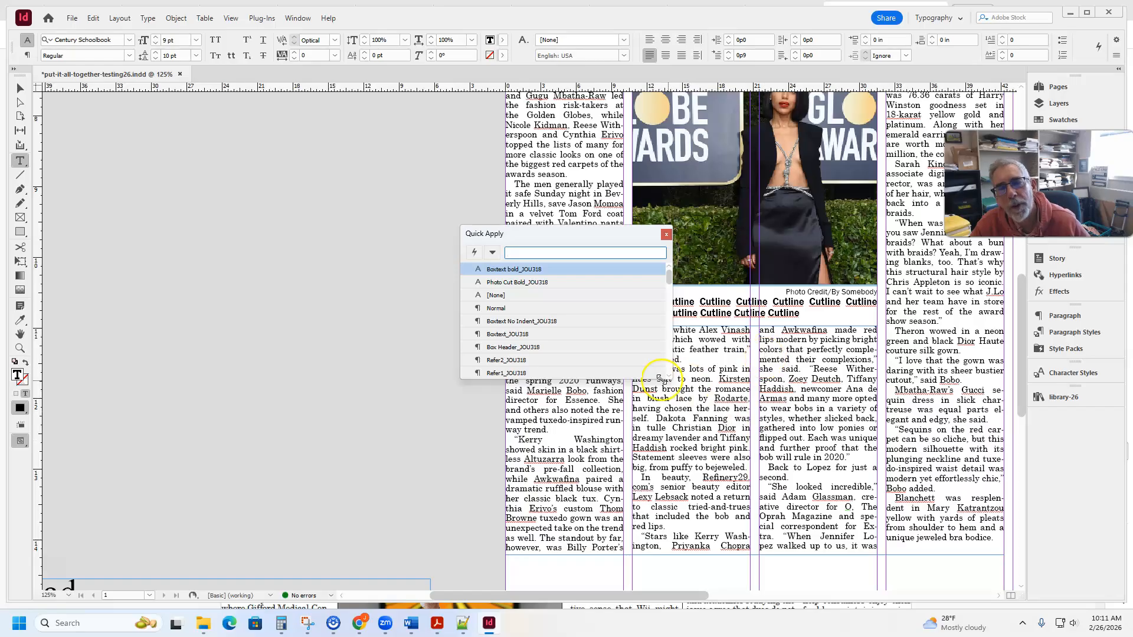
{"action": "left_click", "coordinate": [666, 235]}
{"action": "left_click", "coordinate": [544, 261]}
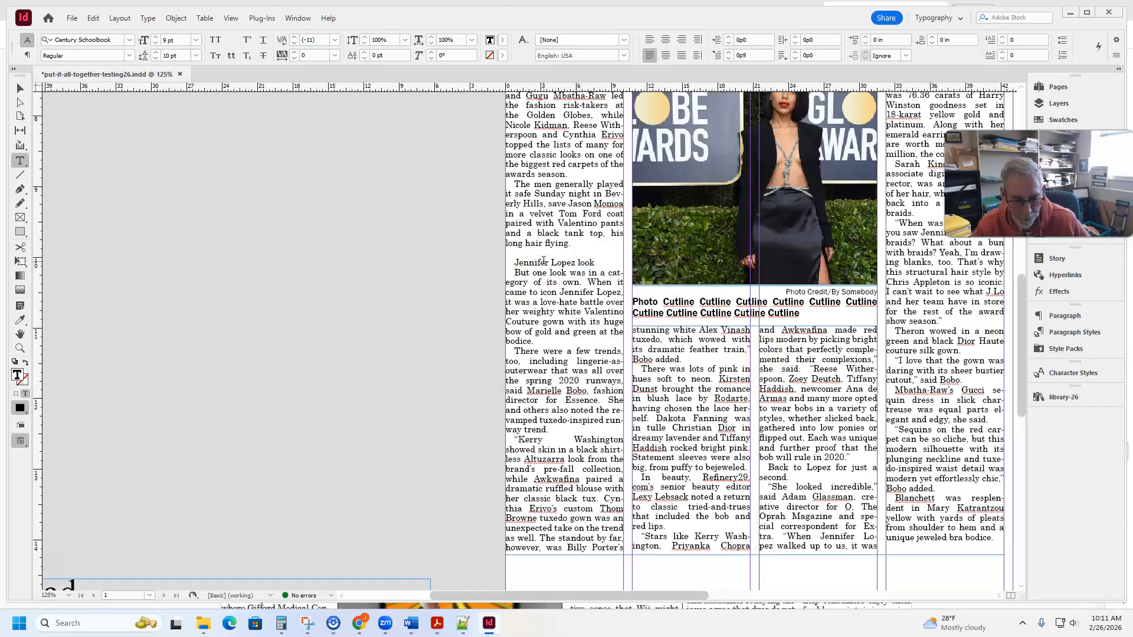
{"action": "key", "text": "ctrl+Return"}
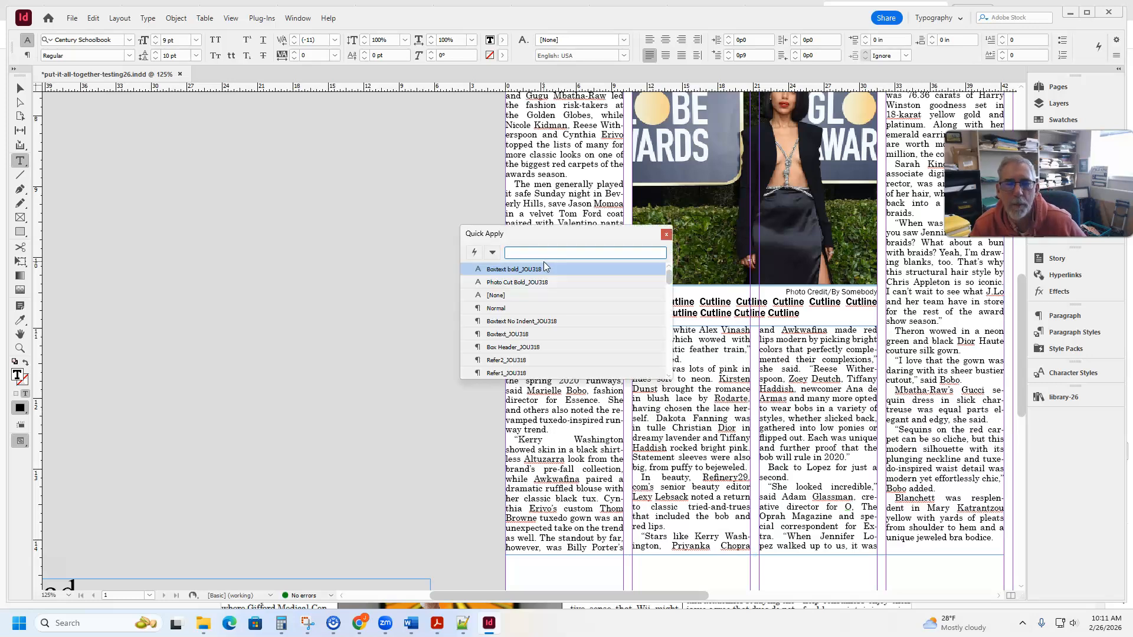
{"action": "scroll", "coordinate": [525, 297], "scroll_direction": "down", "scroll_amount": 1}
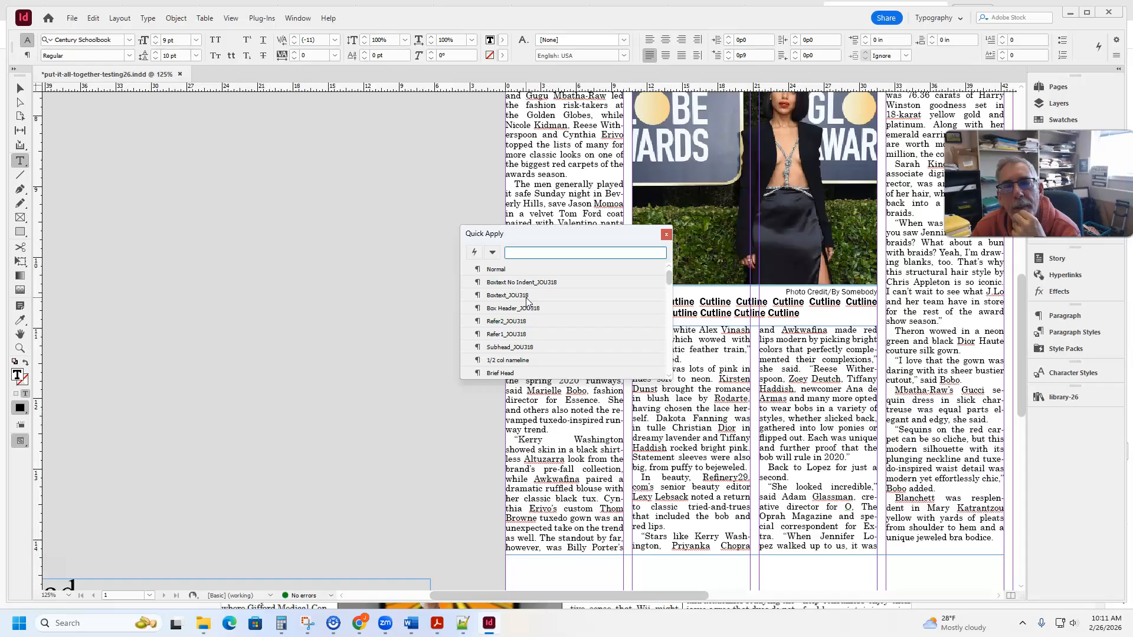
{"action": "scroll", "coordinate": [527, 301], "scroll_direction": "down", "scroll_amount": 3}
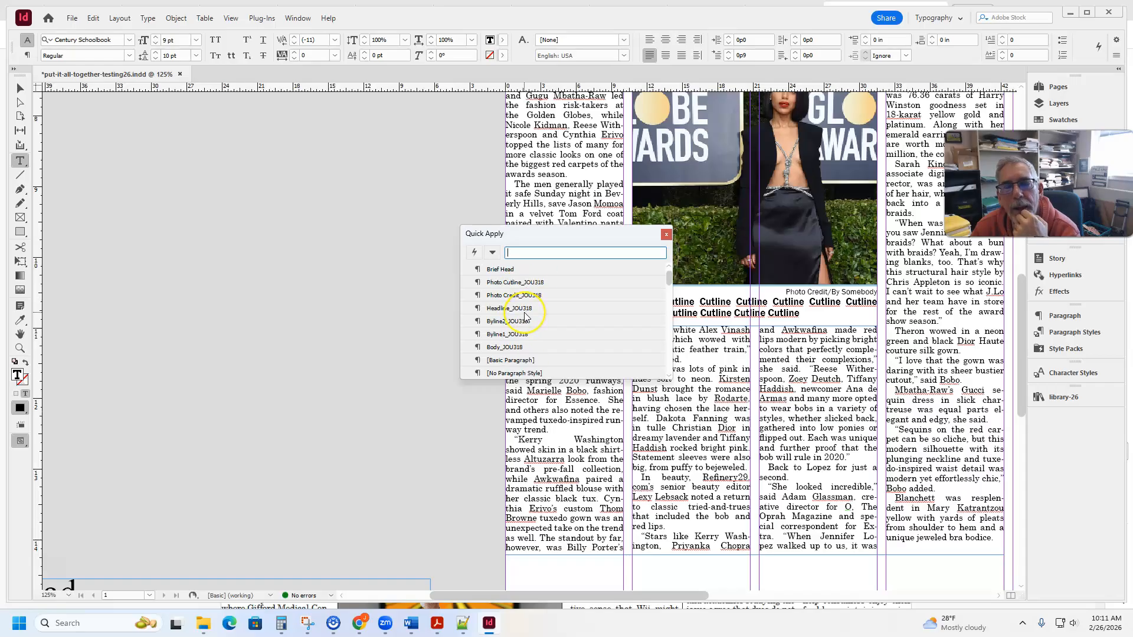
{"action": "scroll", "coordinate": [525, 316], "scroll_direction": "down", "scroll_amount": 1}
{"action": "scroll", "coordinate": [524, 315], "scroll_direction": "down", "scroll_amount": 5}
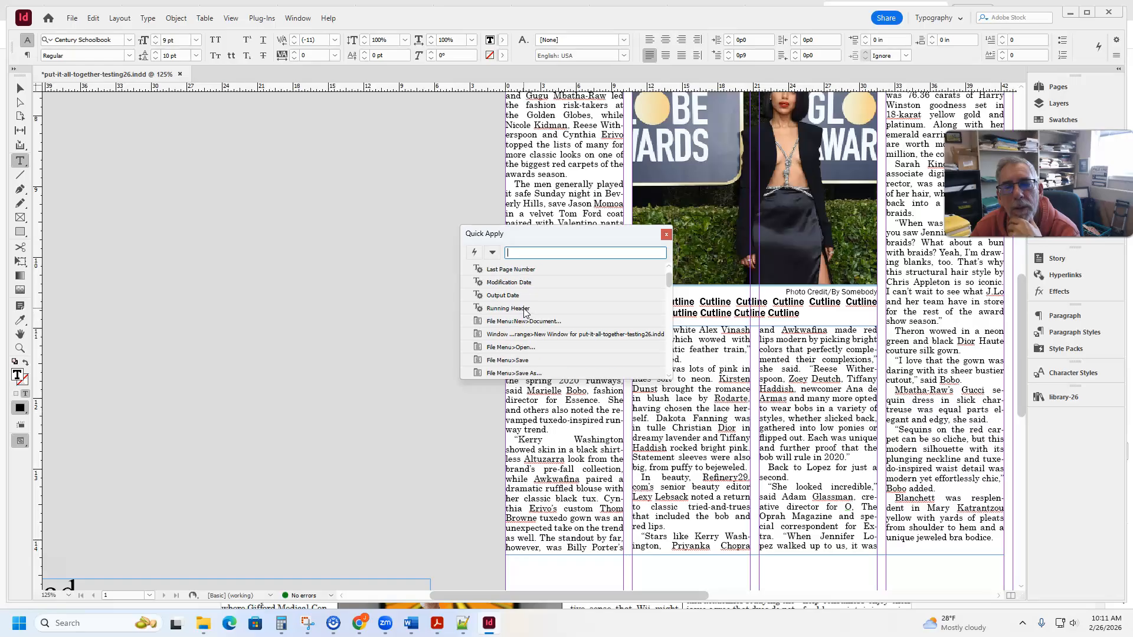
{"action": "scroll", "coordinate": [514, 301], "scroll_direction": "up", "scroll_amount": 9}
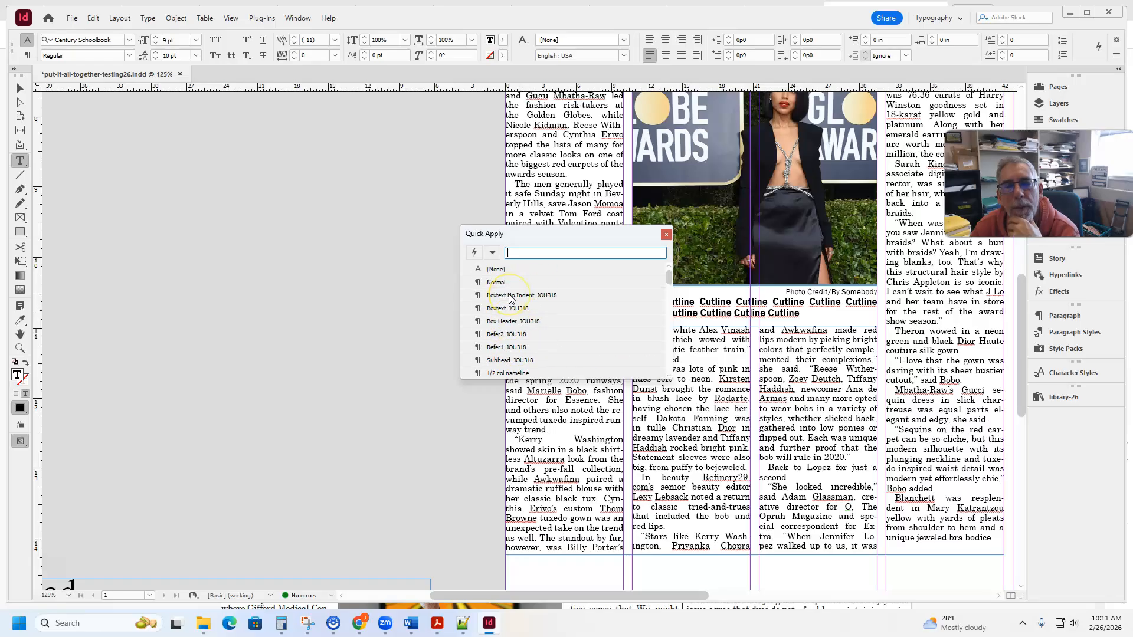
{"action": "scroll", "coordinate": [511, 299], "scroll_direction": "down", "scroll_amount": 1}
{"action": "double_click", "coordinate": [502, 334]}
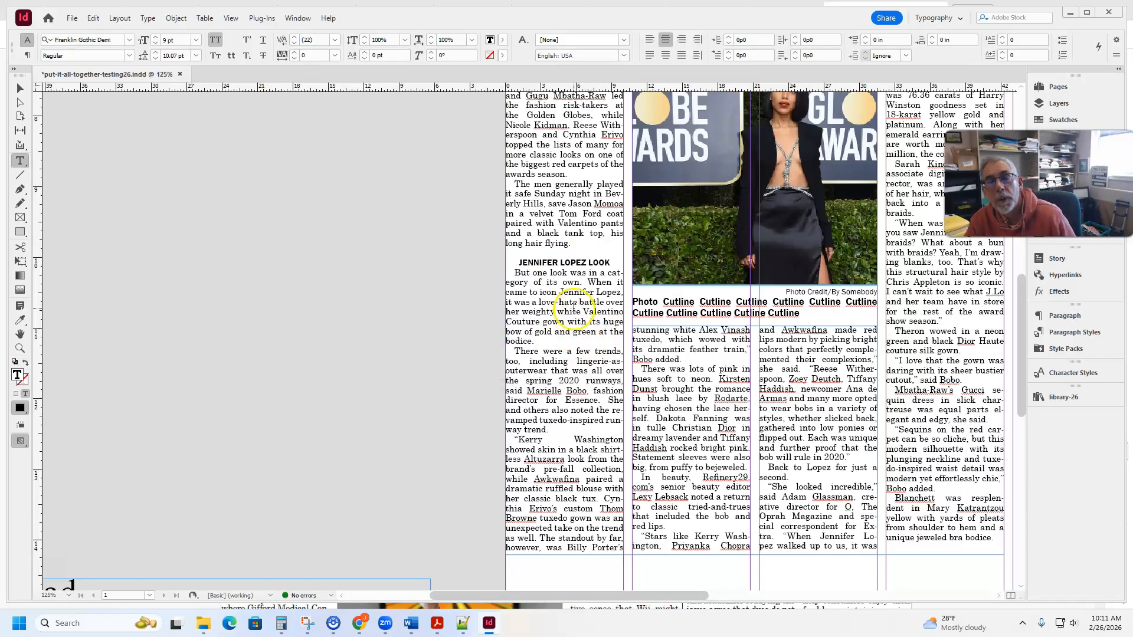
- Check the Jennifer Lopez subhead's style entry and its assigned shortcut among the paragraph styles
{"action": "left_click", "coordinate": [1075, 332]}
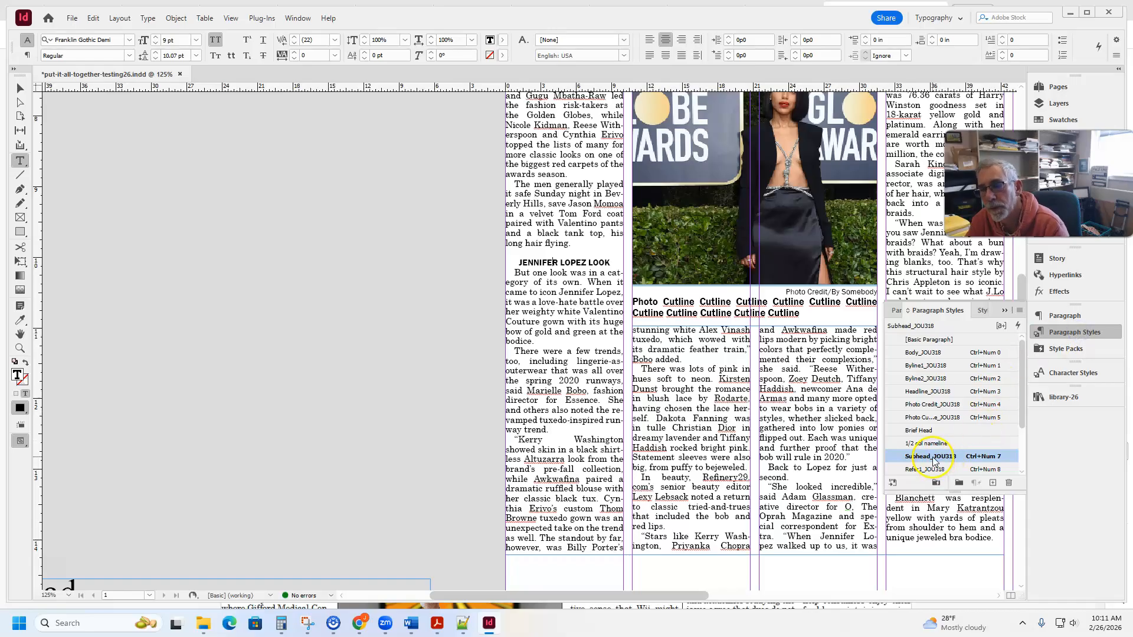
{"action": "left_click", "coordinate": [570, 262]}
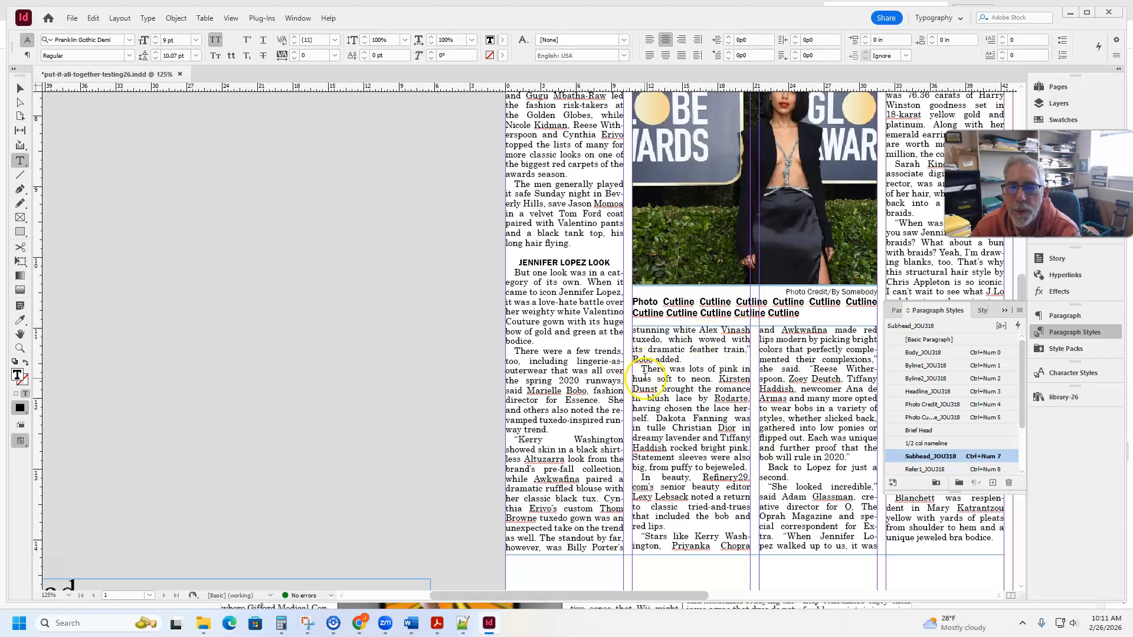
{"action": "left_click", "coordinate": [1008, 309]}
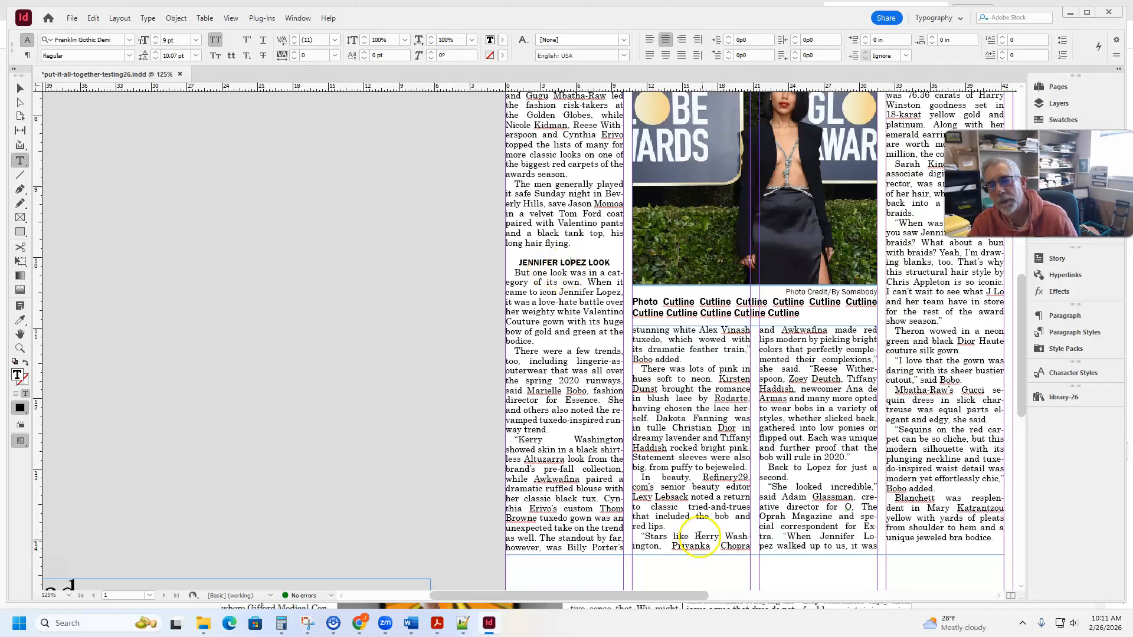
- Add the subhead "Lots of pink" above the paragraph beginning "There was lots of pink" and style it with Subhead_JOU318
{"action": "left_click", "coordinate": [632, 369]}
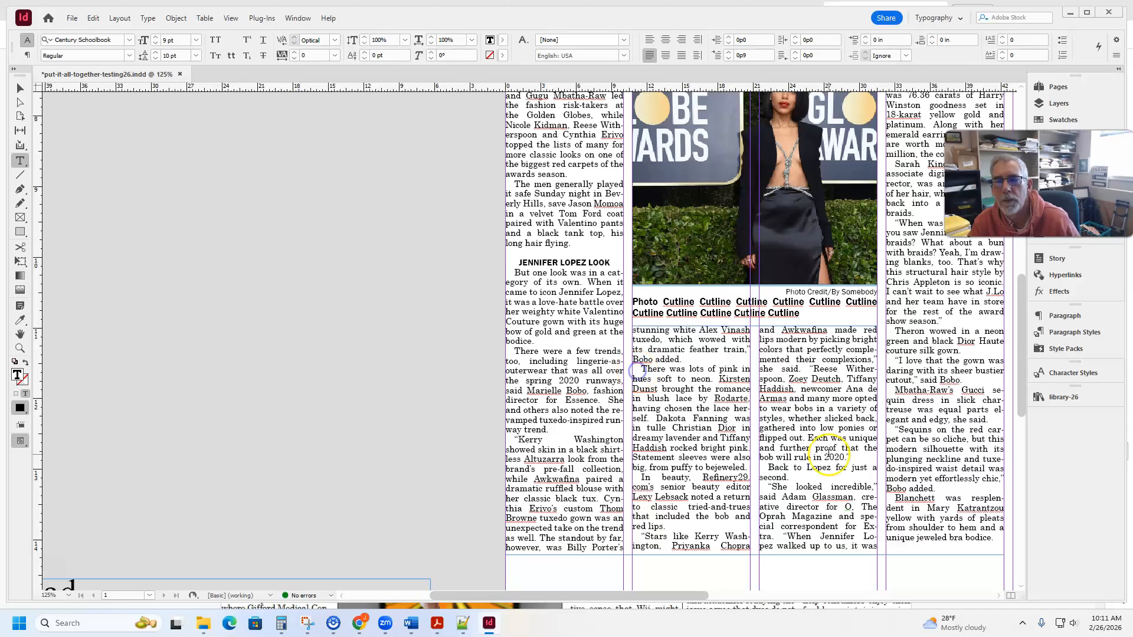
{"action": "key", "text": "Return"}
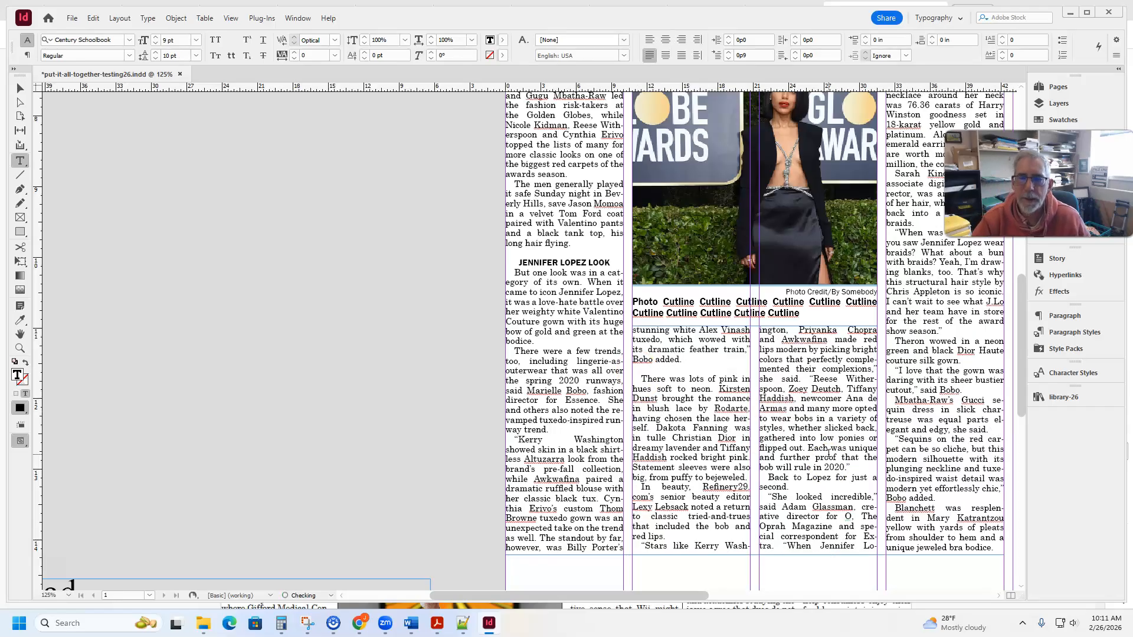
{"action": "type", "text": "Lots of pink"}
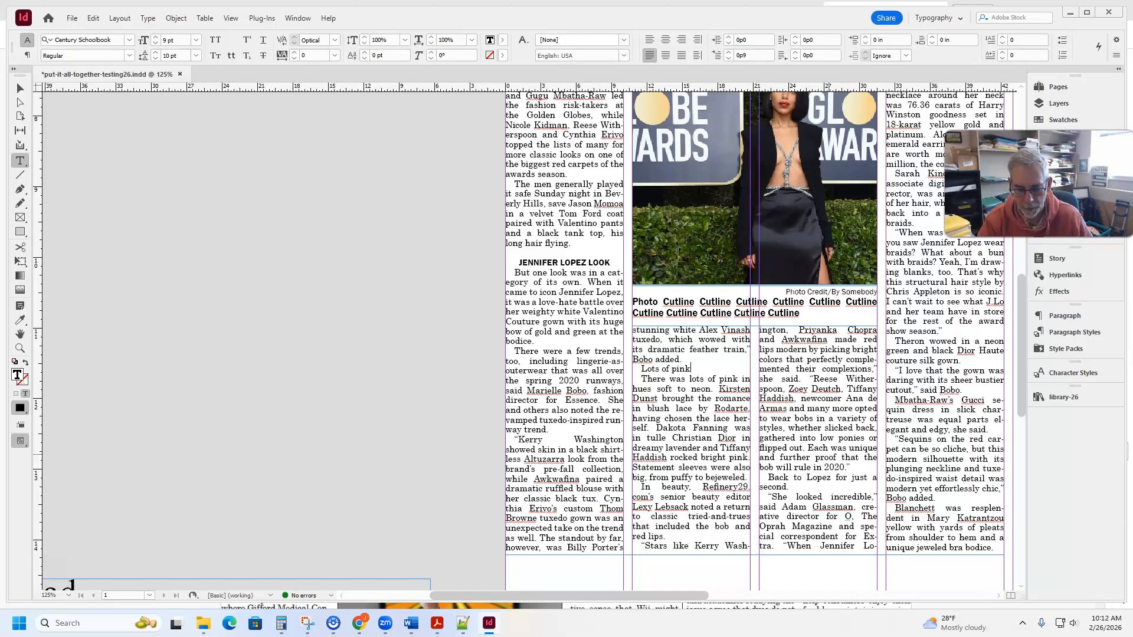
{"action": "key", "text": "ctrl+Return"}
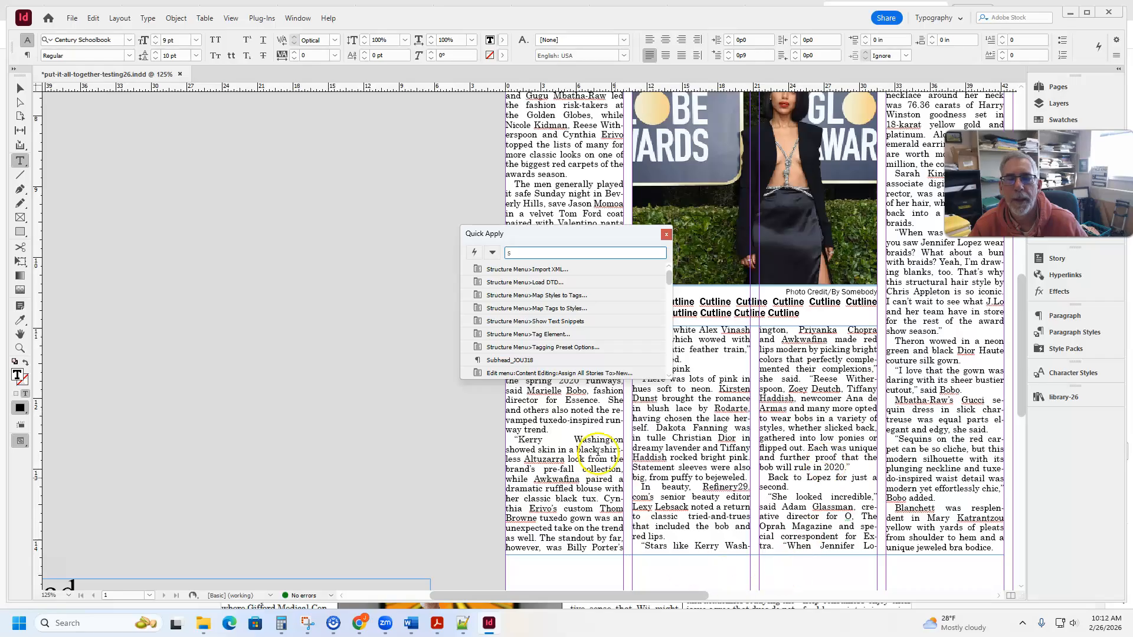
{"action": "left_click", "coordinate": [500, 362]}
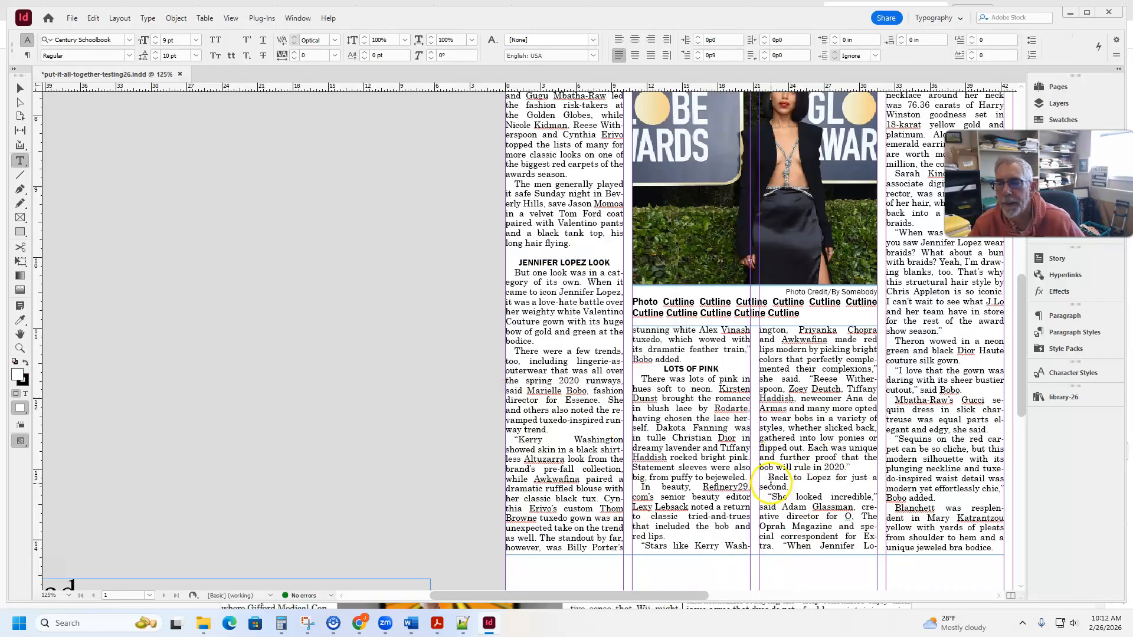
- Add the subhead "'Looked incredible'" above the "Back to Lopez" paragraph and style it with Subhead_JOU318
{"action": "left_click", "coordinate": [765, 478]}
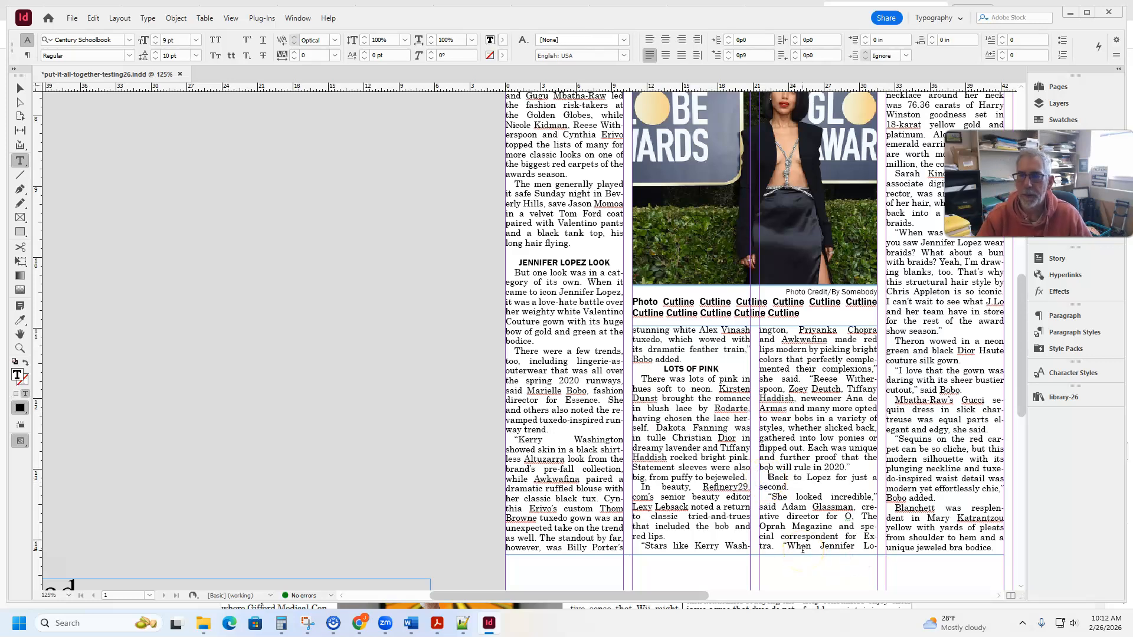
{"action": "key", "text": "Return"}
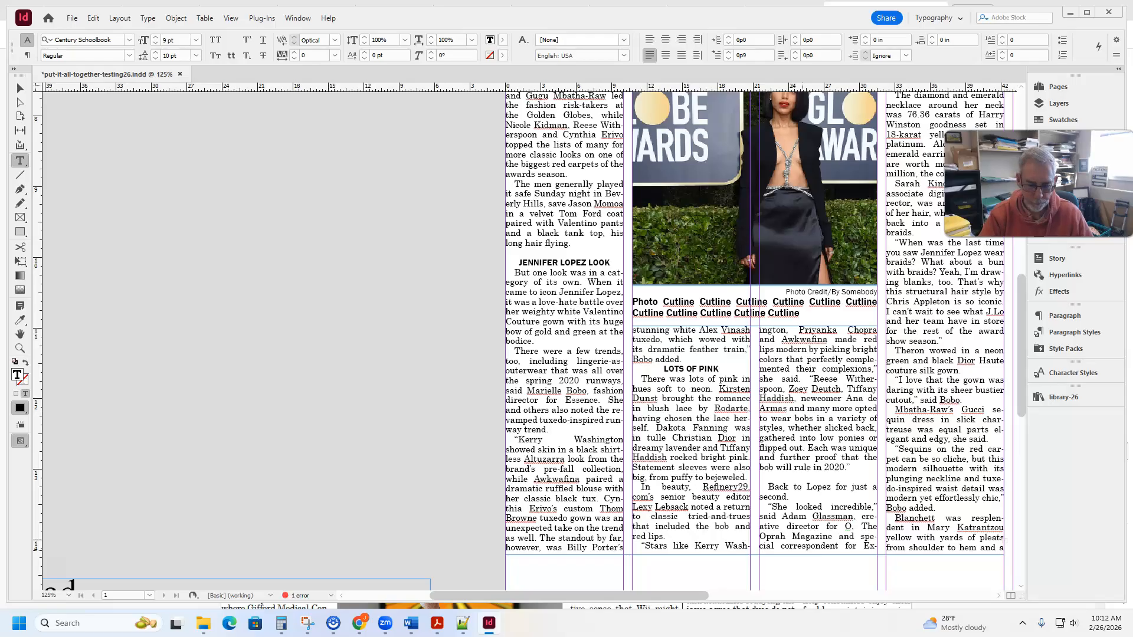
{"action": "type", "text": "'Loo"}
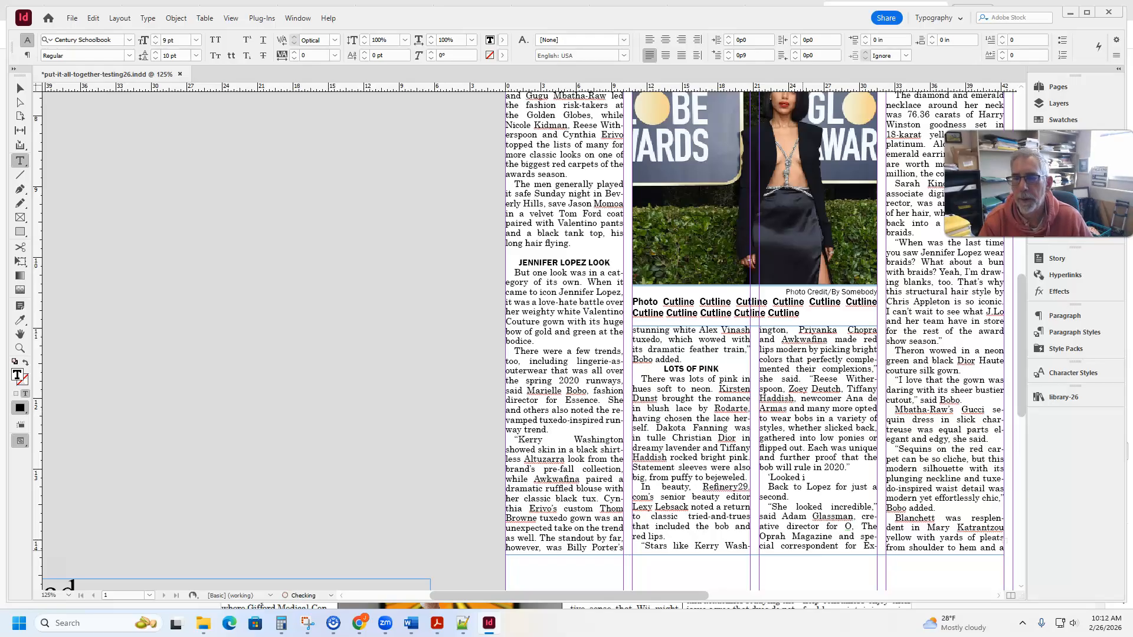
{"action": "type", "text": "ked incredible’"}
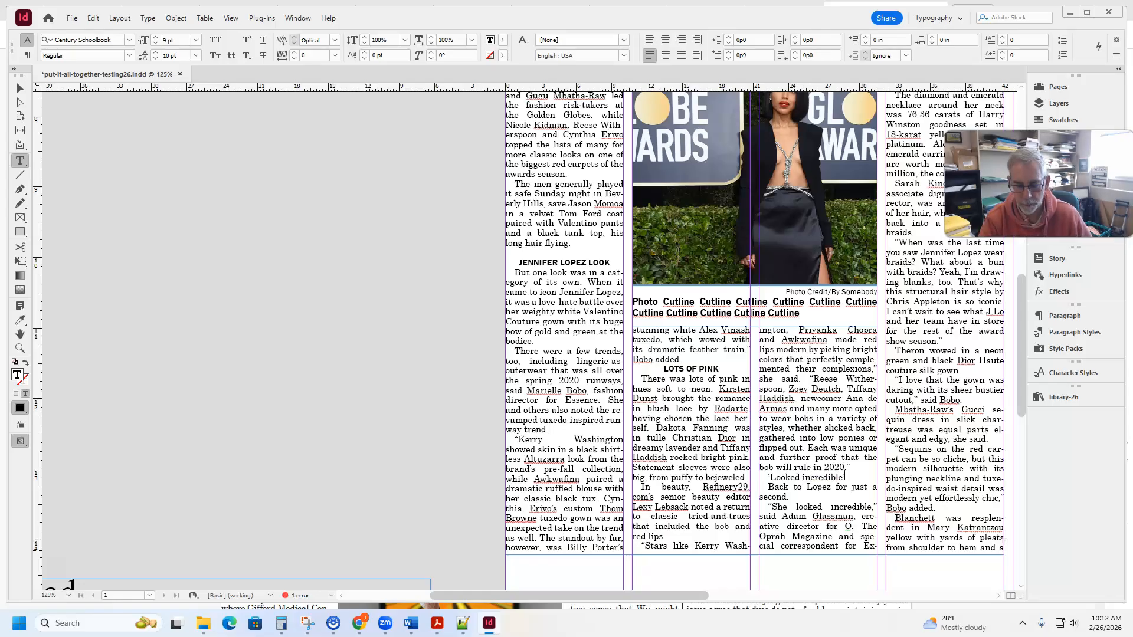
{"action": "key", "text": "ctrl+Return"}
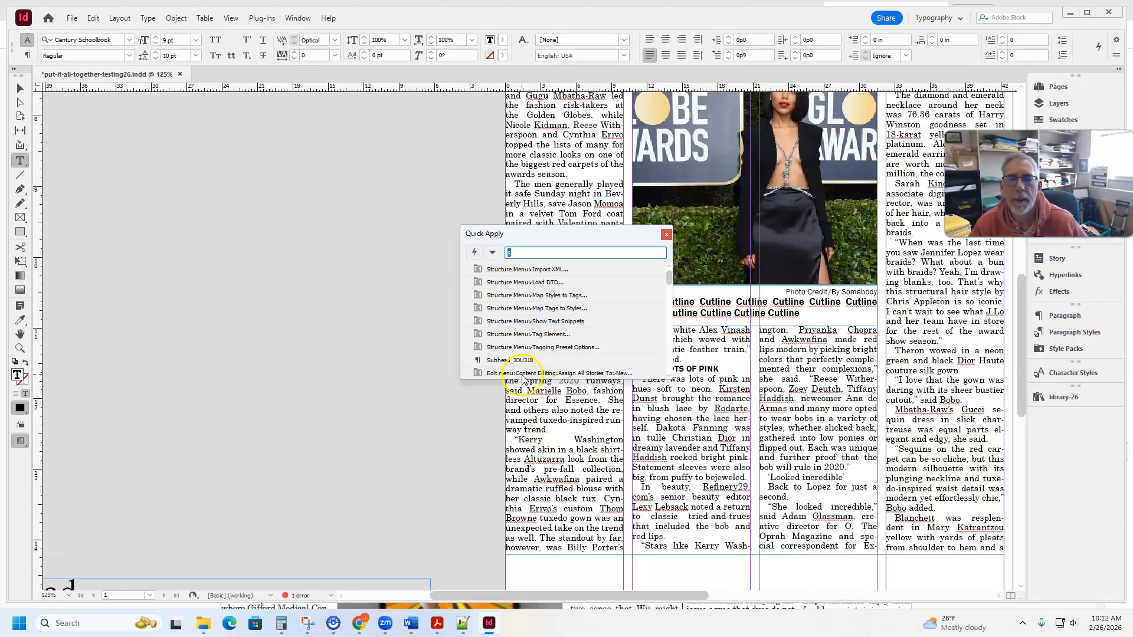
{"action": "left_click", "coordinate": [511, 360]}
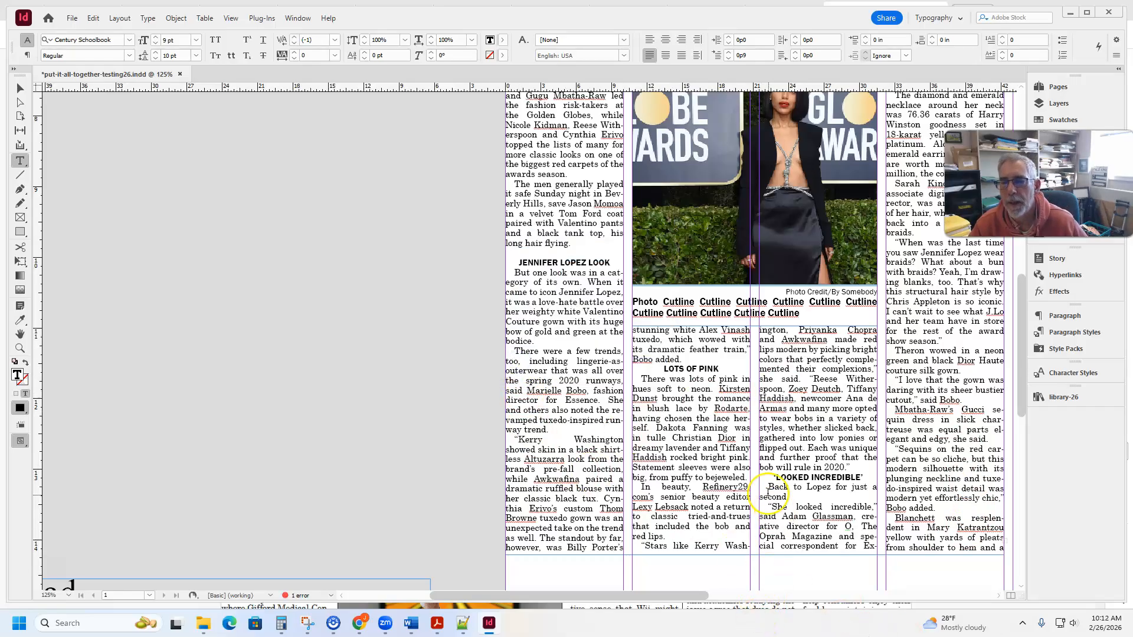
- Insert a blank line above both the "'Looked incredible'" and "Lots of pink" subheads
{"action": "left_click", "coordinate": [862, 467]}
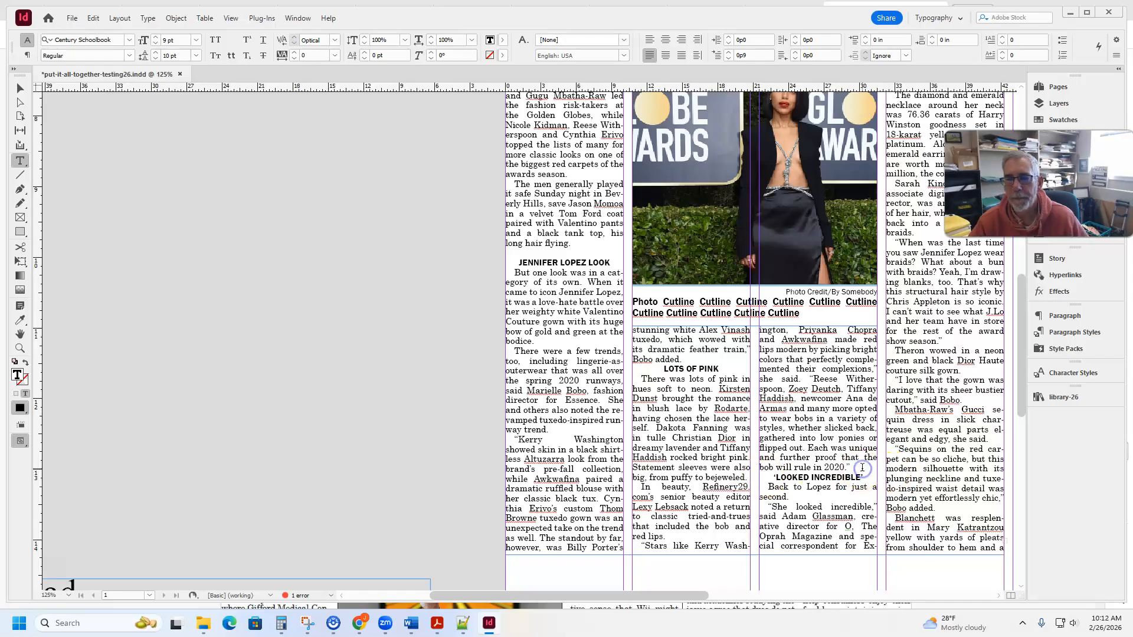
{"action": "key", "text": "Return"}
{"action": "left_click", "coordinate": [690, 372]}
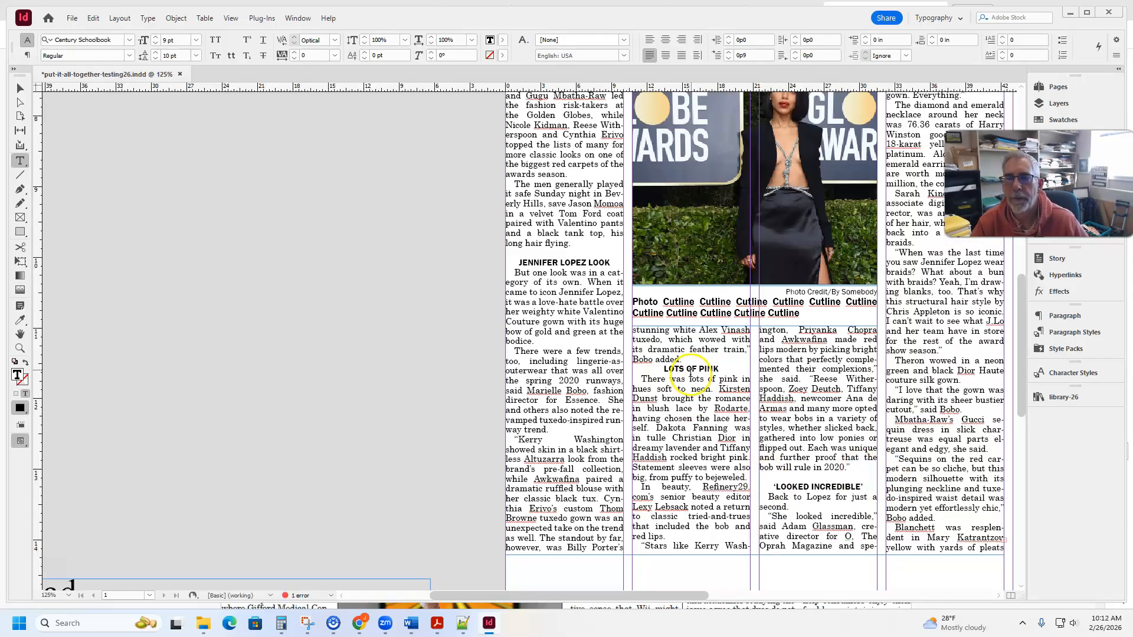
{"action": "key", "text": "Up"}
{"action": "key", "text": "Return"}
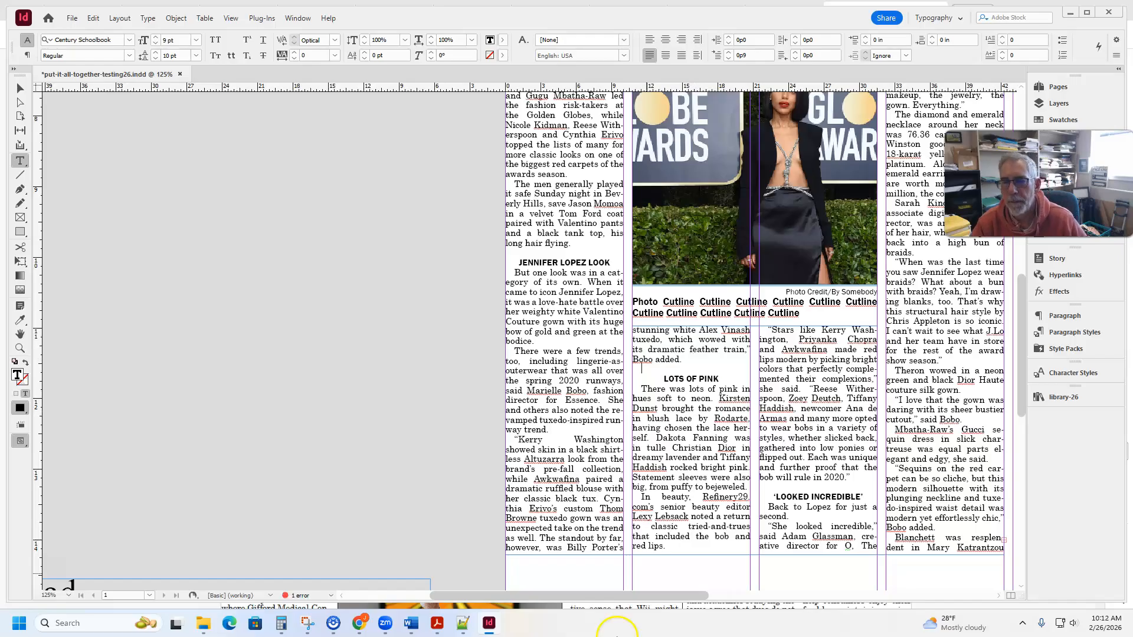
- Add the subhead text "Neon green" on its own line above the paragraph beginning "Theron wowed in a neon green"
{"action": "left_click_drag", "start_coordinate": [655, 596], "coordinate": [727, 594]}
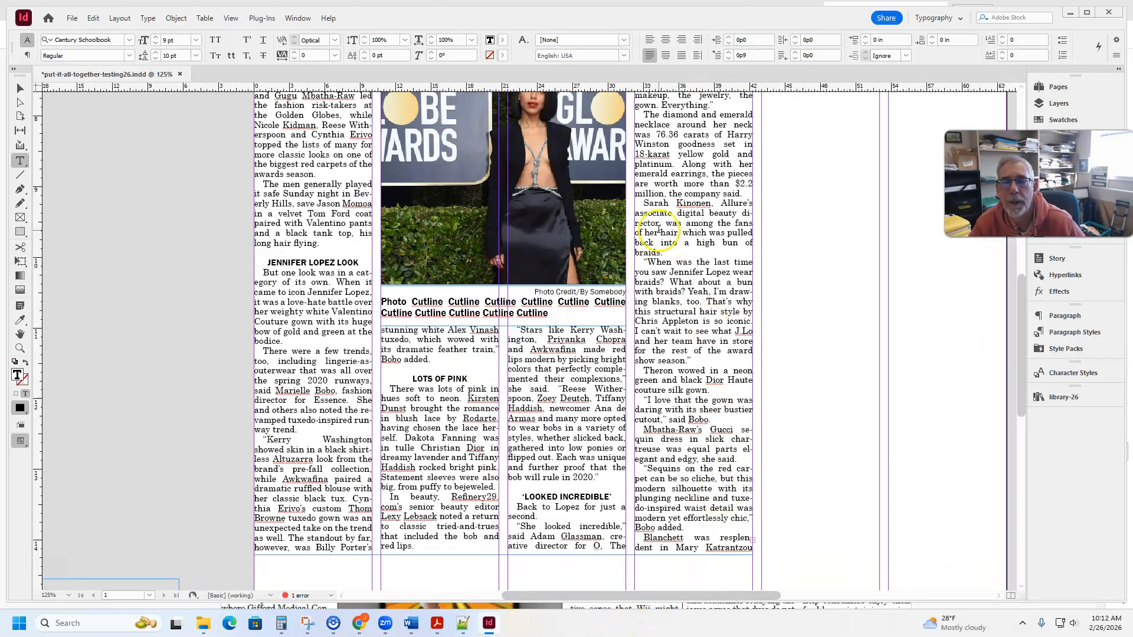
{"action": "scroll", "coordinate": [659, 230], "scroll_direction": "up", "scroll_amount": 3}
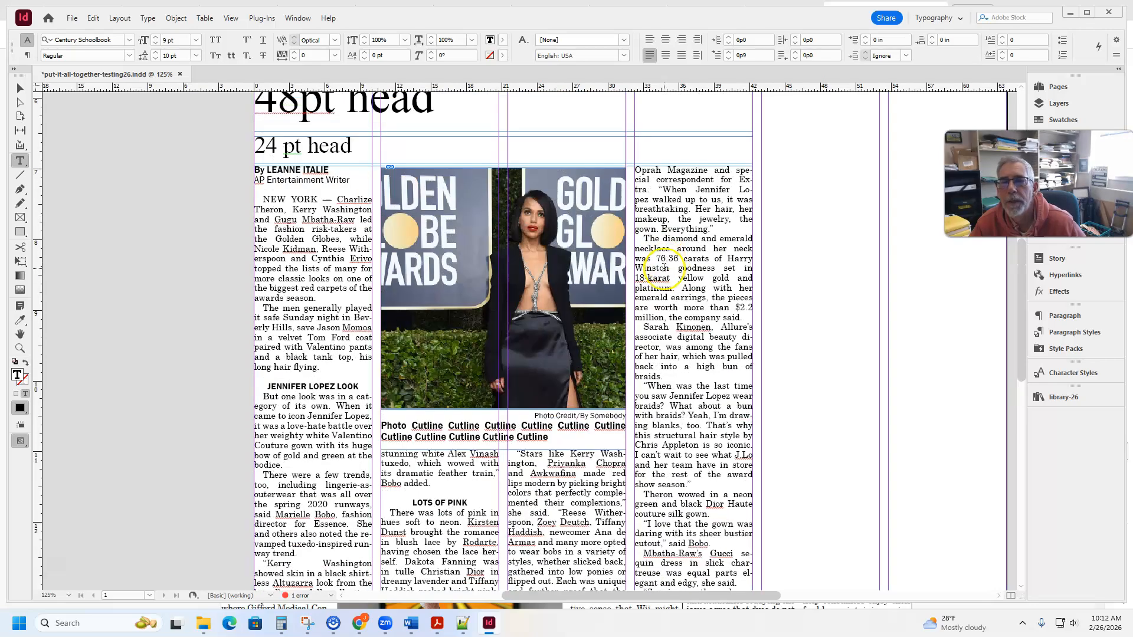
{"action": "scroll", "coordinate": [664, 272], "scroll_direction": "down", "scroll_amount": 1}
{"action": "scroll", "coordinate": [661, 365], "scroll_direction": "down", "scroll_amount": 1}
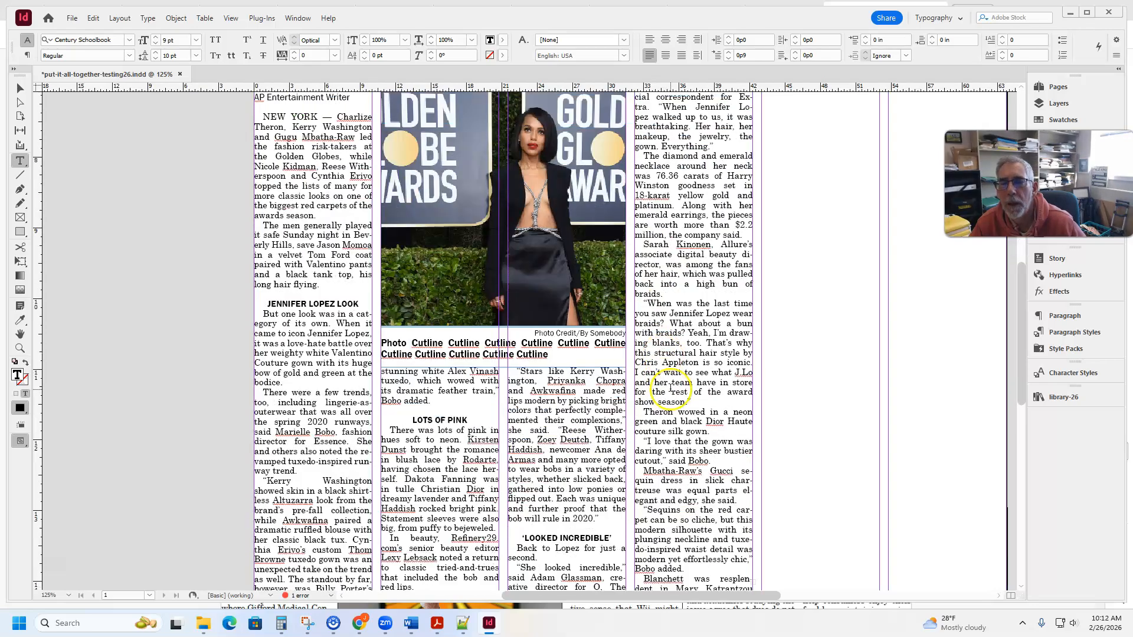
{"action": "scroll", "coordinate": [671, 388], "scroll_direction": "down", "scroll_amount": 2}
{"action": "left_click", "coordinate": [639, 329]}
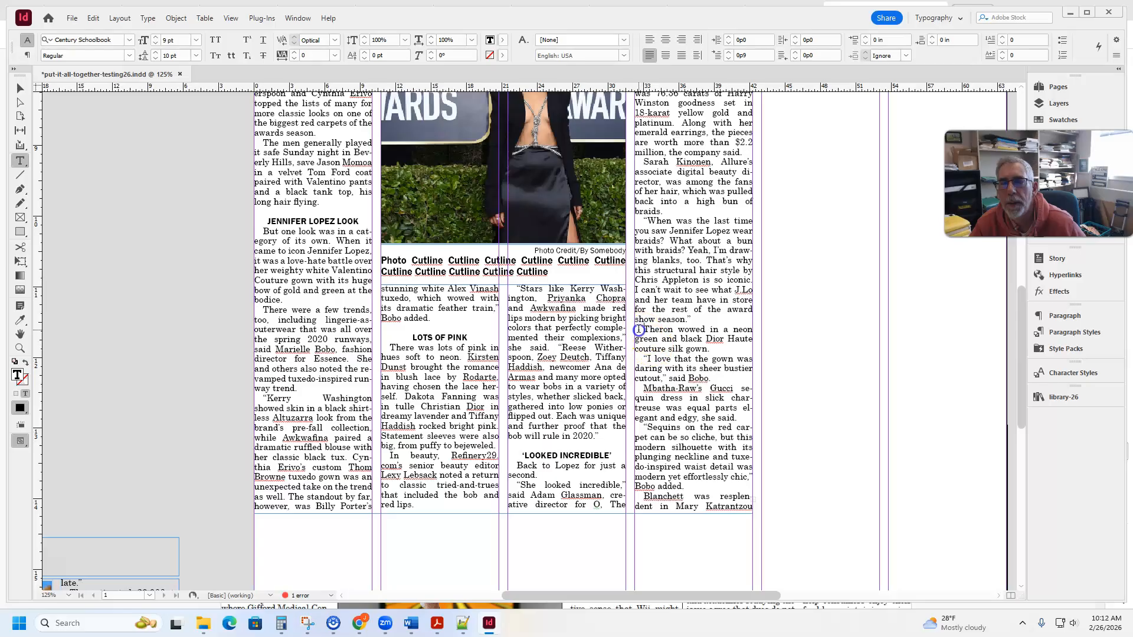
{"action": "key", "text": "Return"}
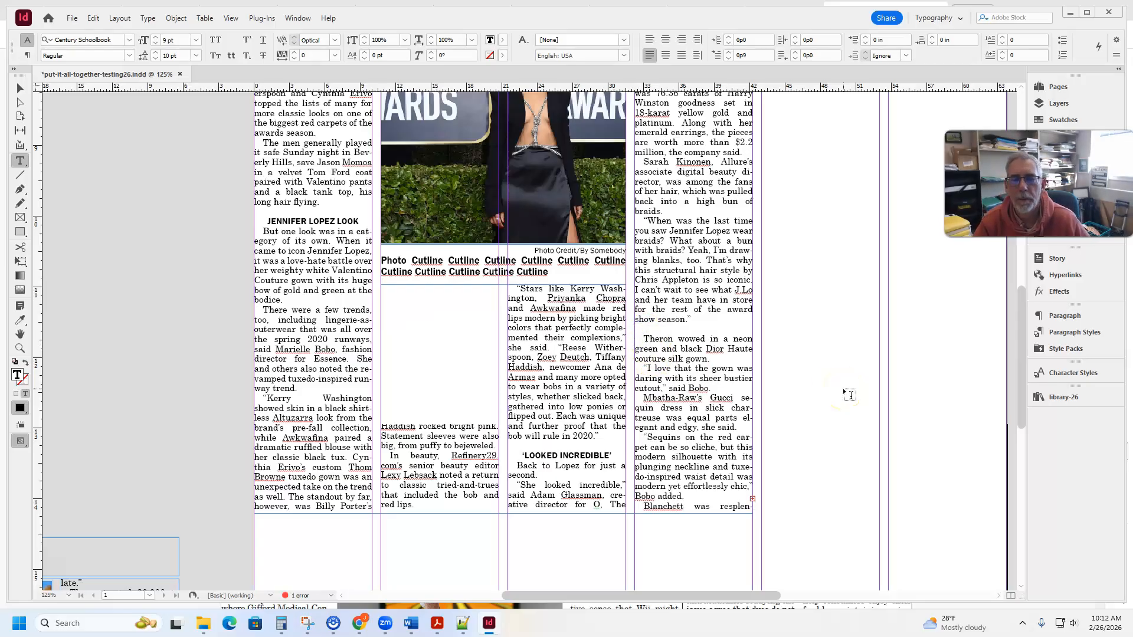
{"action": "key", "text": "Up"}
{"action": "type", "text": "Neo"}
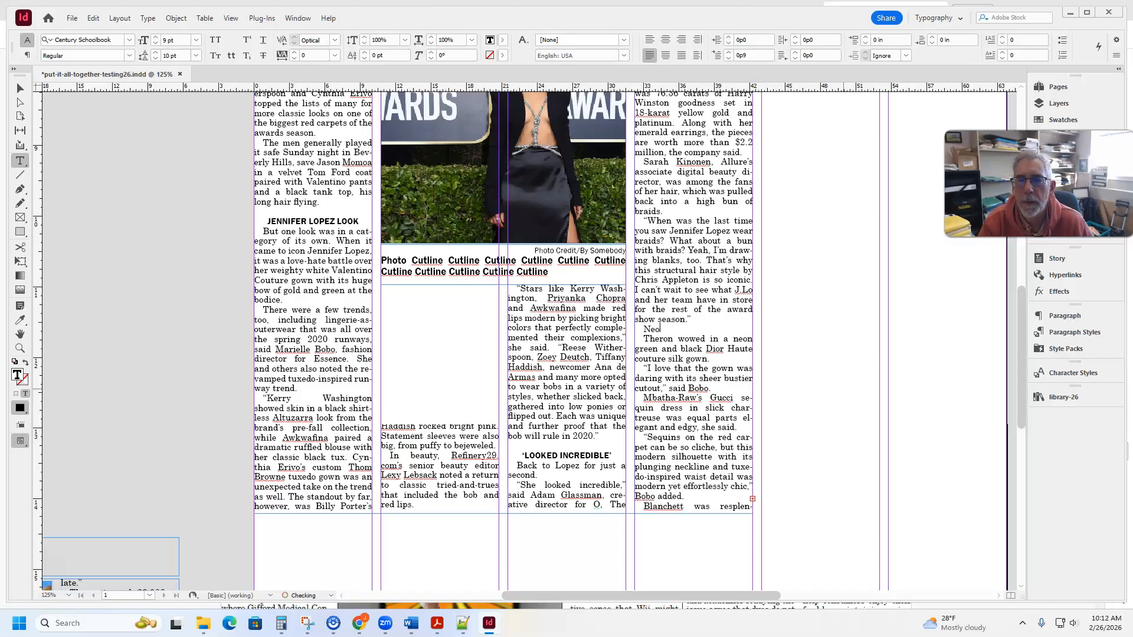
- Style the "Neon green" subhead with Subhead_JOU318 and insert a blank line above it
{"action": "key", "text": "ctrl+Return"}
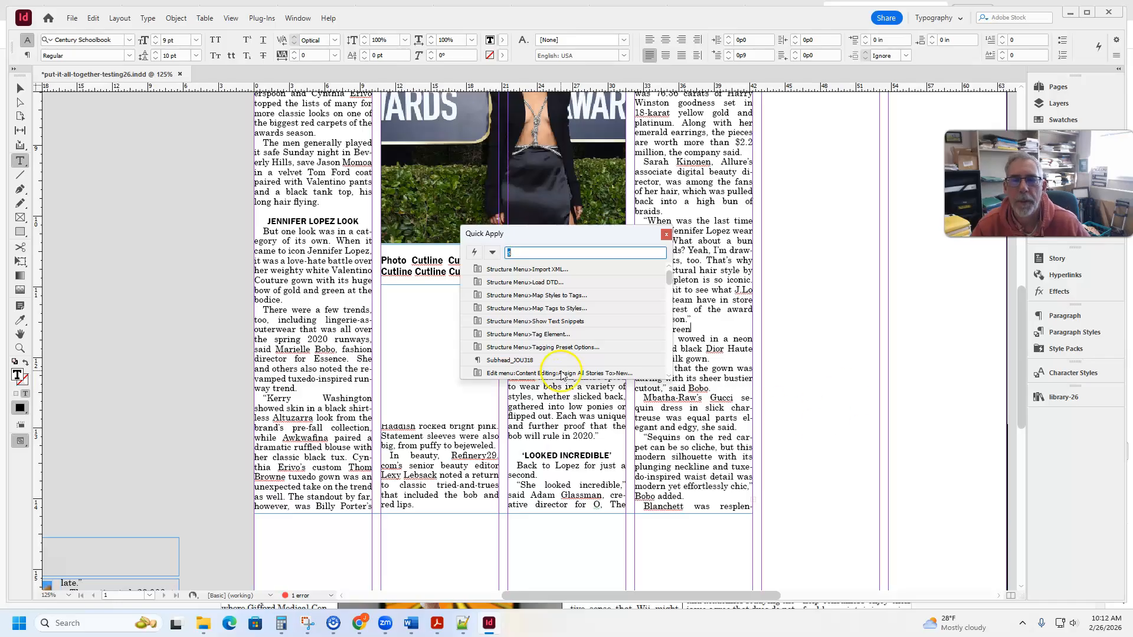
{"action": "left_click", "coordinate": [536, 360]}
{"action": "left_click", "coordinate": [700, 319]}
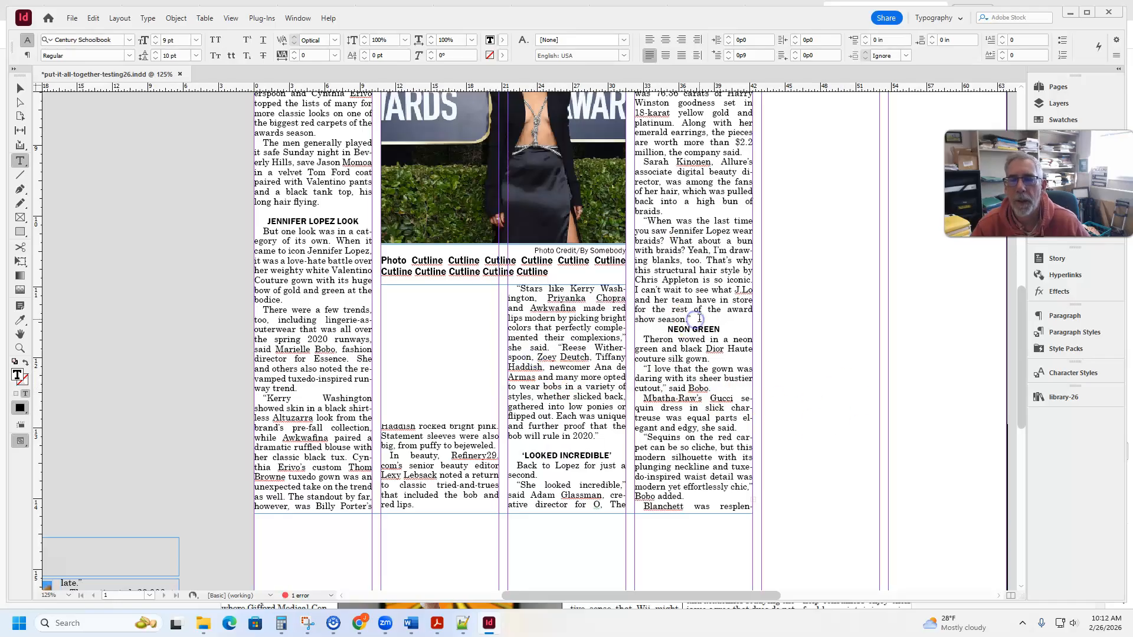
{"action": "key", "text": "Return"}
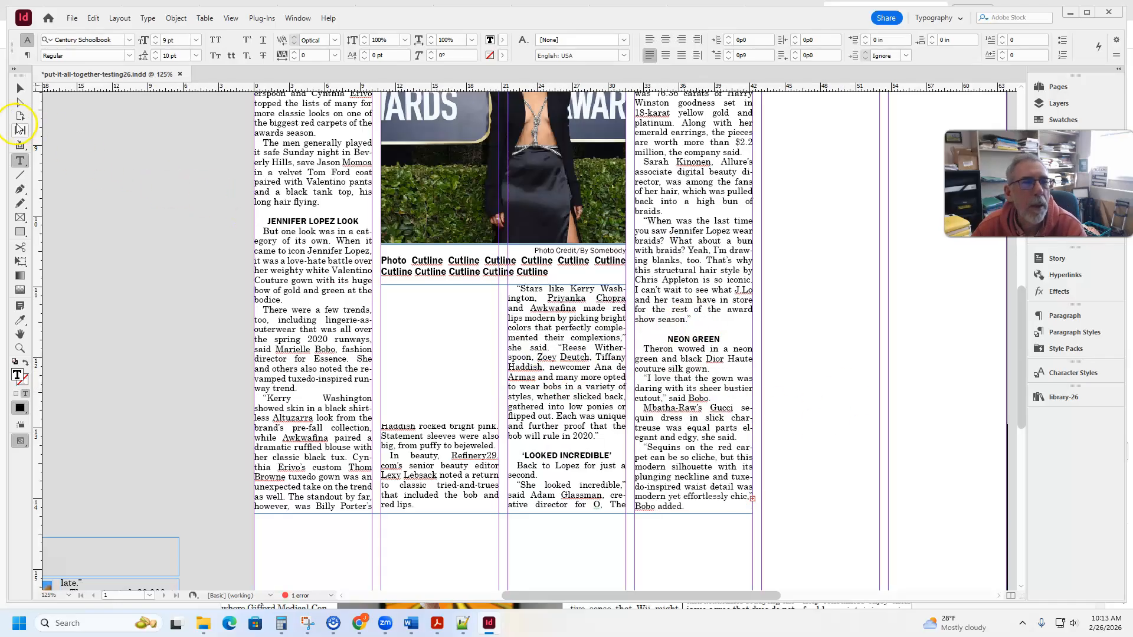
- Nudge the cutline frame under the inset story photo down slightly, to Y 10.4333 in
{"action": "left_click", "coordinate": [19, 88]}
{"action": "left_click", "coordinate": [162, 258]}
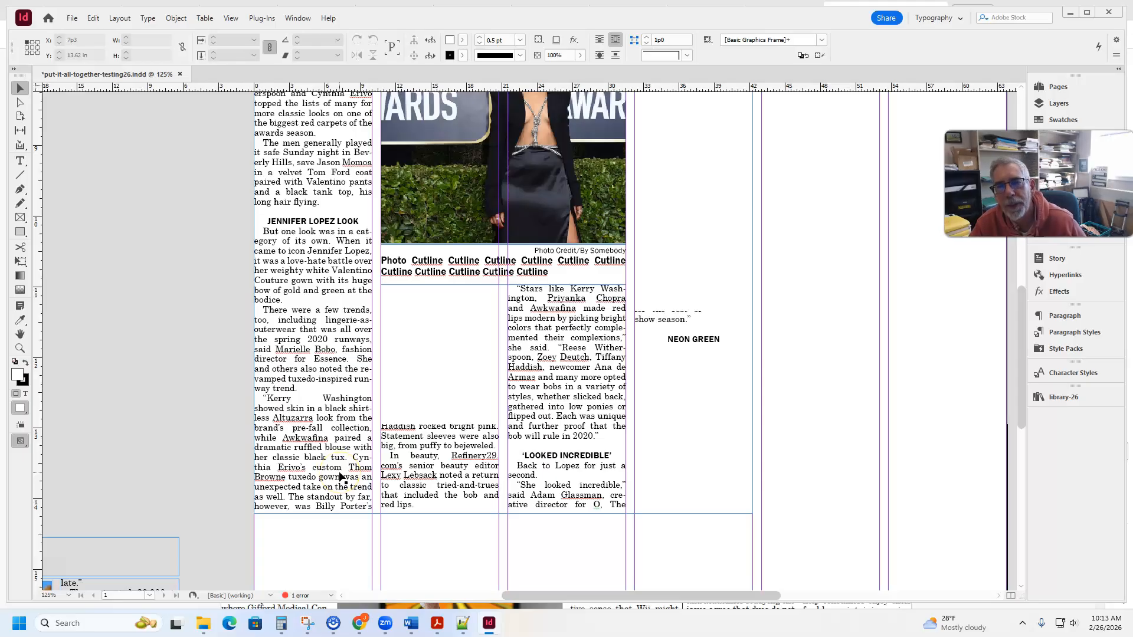
{"action": "key", "text": "ctrl+minus"}
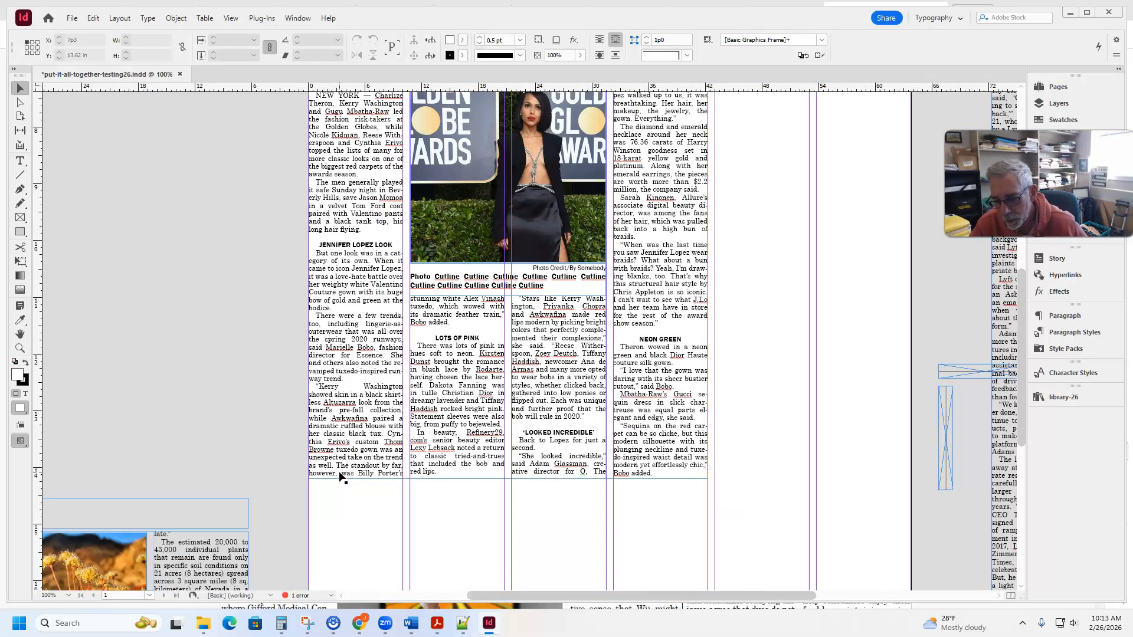
{"action": "key", "text": "ctrl+equal"}
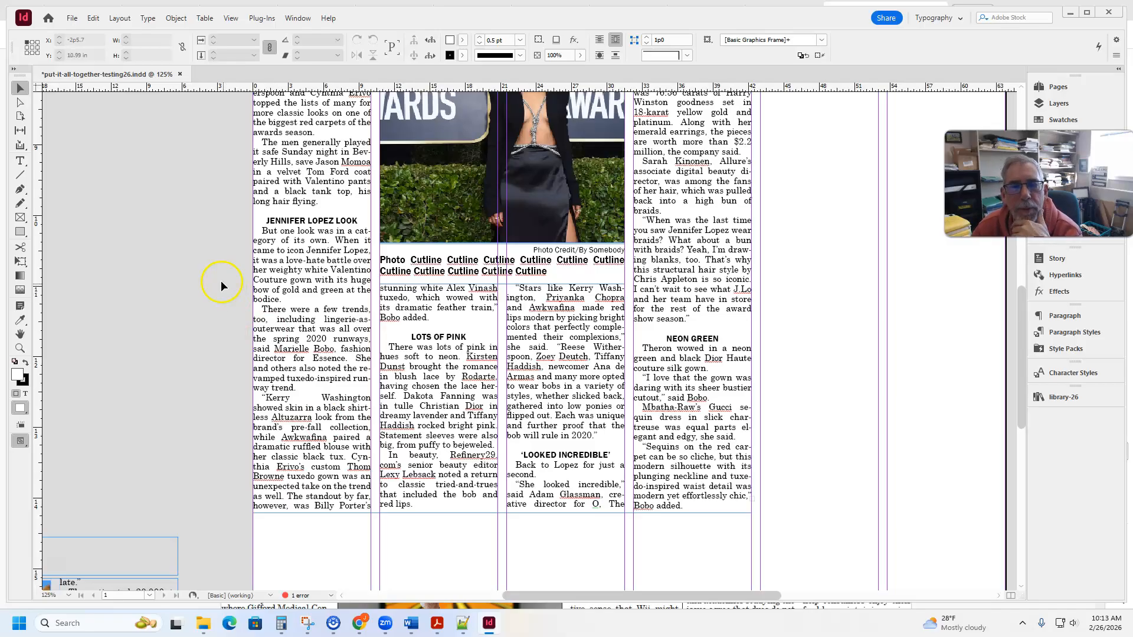
{"action": "left_click", "coordinate": [19, 89]}
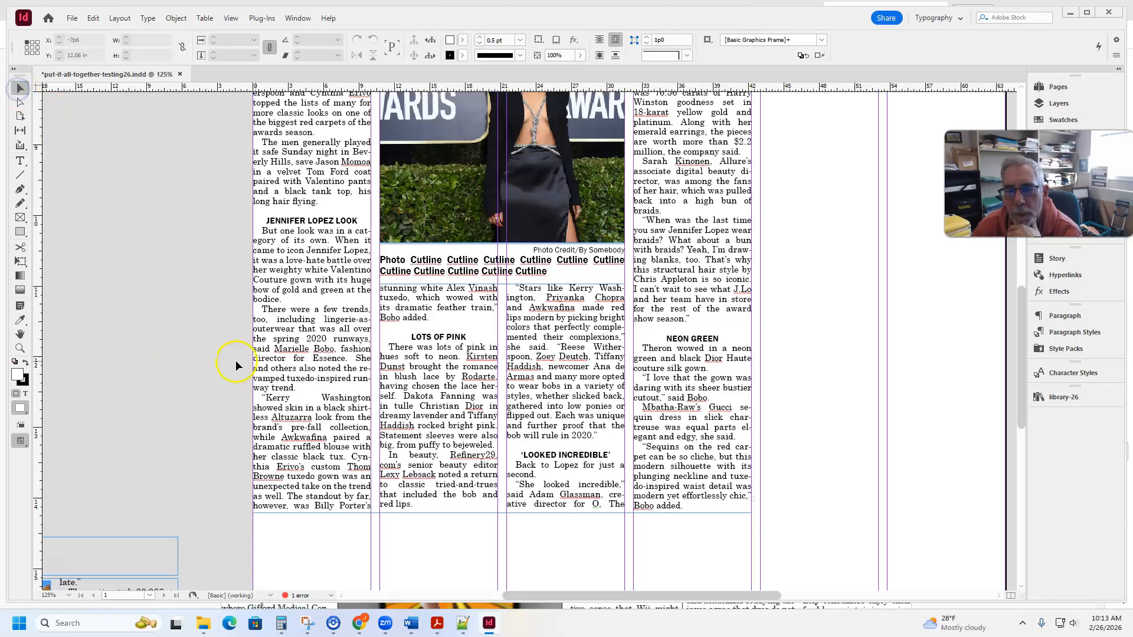
{"action": "left_click", "coordinate": [449, 273]}
{"action": "key", "text": "Down"}
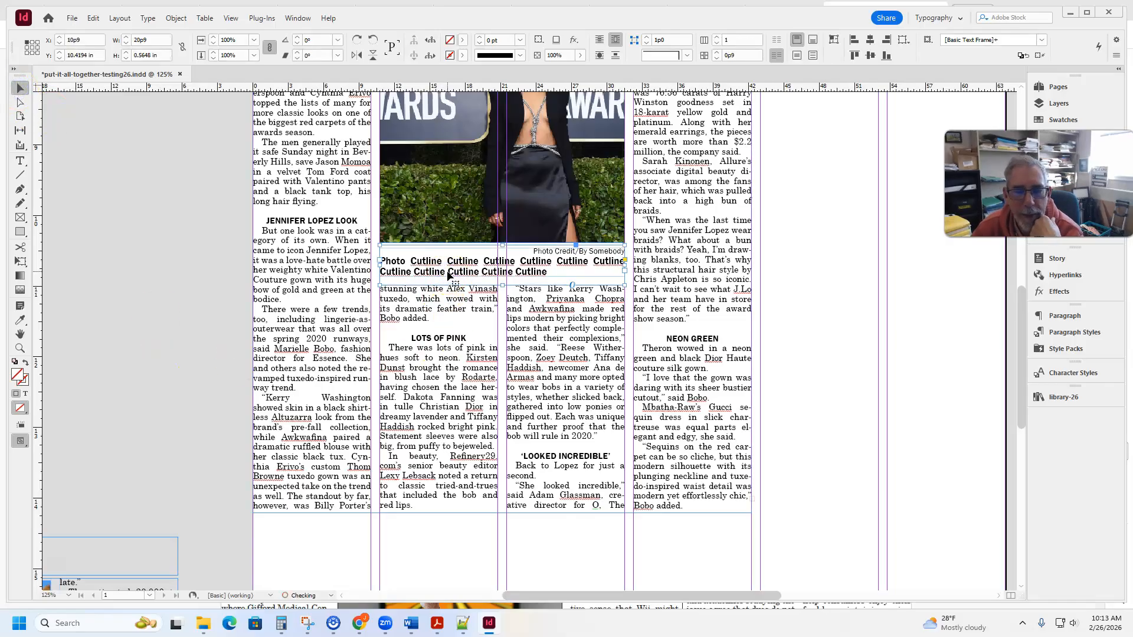
{"action": "key", "text": "Down"}
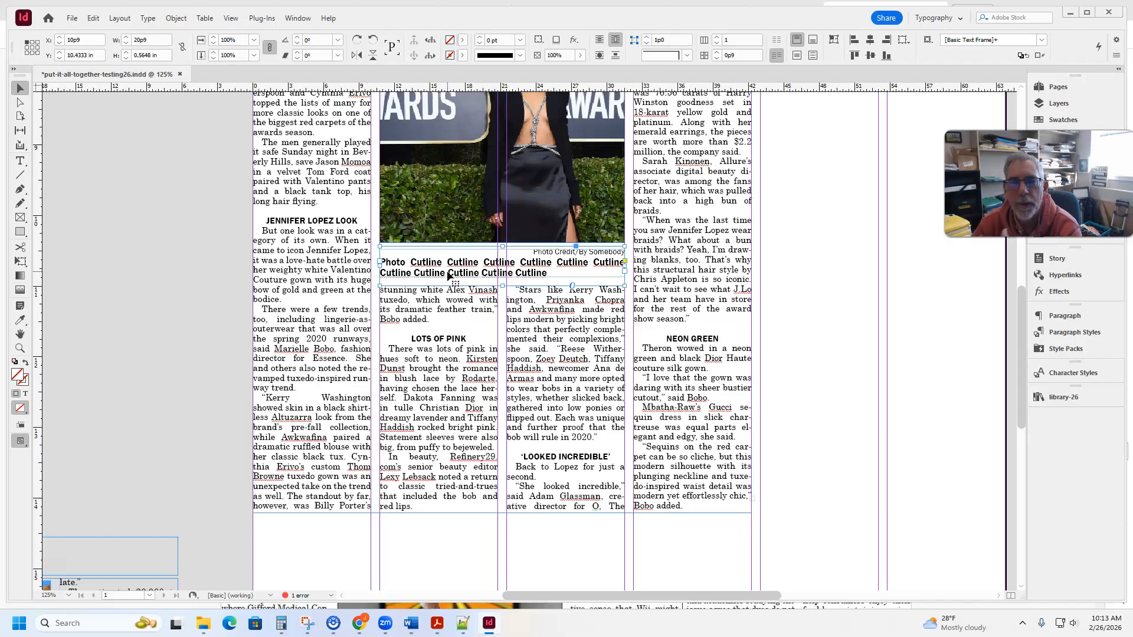
- Place the "col rules" item from library-26 on the blank area beside the top photo, near the page's right edge
{"action": "scroll", "coordinate": [449, 277], "scroll_direction": "up", "scroll_amount": 12}
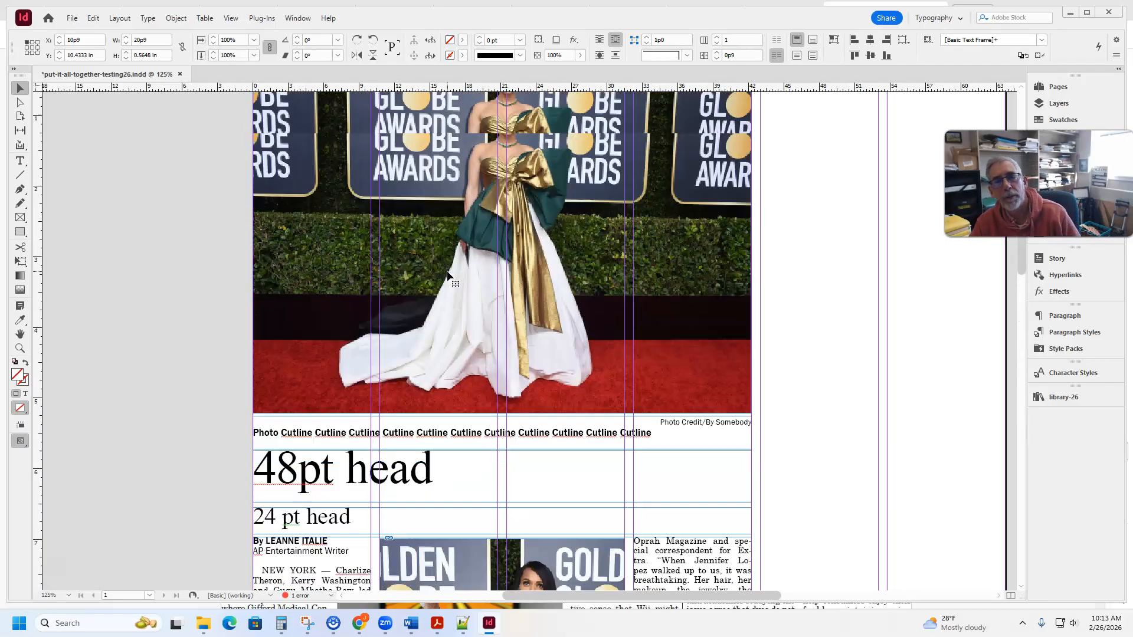
{"action": "scroll", "coordinate": [459, 287], "scroll_direction": "down", "scroll_amount": 3}
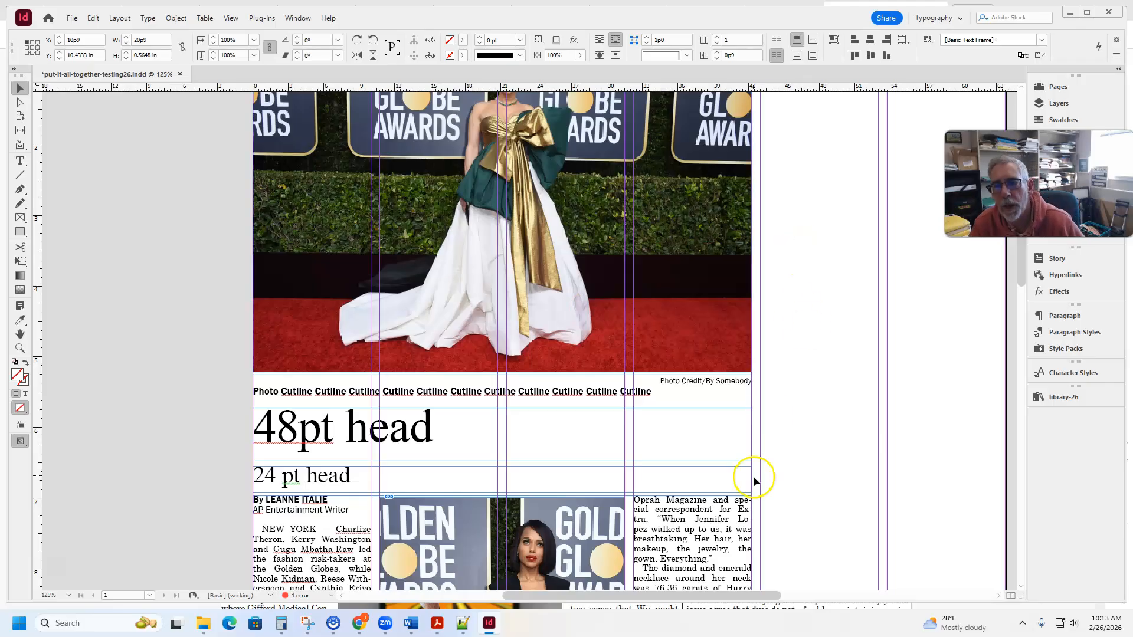
{"action": "left_click", "coordinate": [784, 440]}
{"action": "left_click_drag", "start_coordinate": [853, 456], "coordinate": [696, 453]}
{"action": "left_click", "coordinate": [1066, 397]}
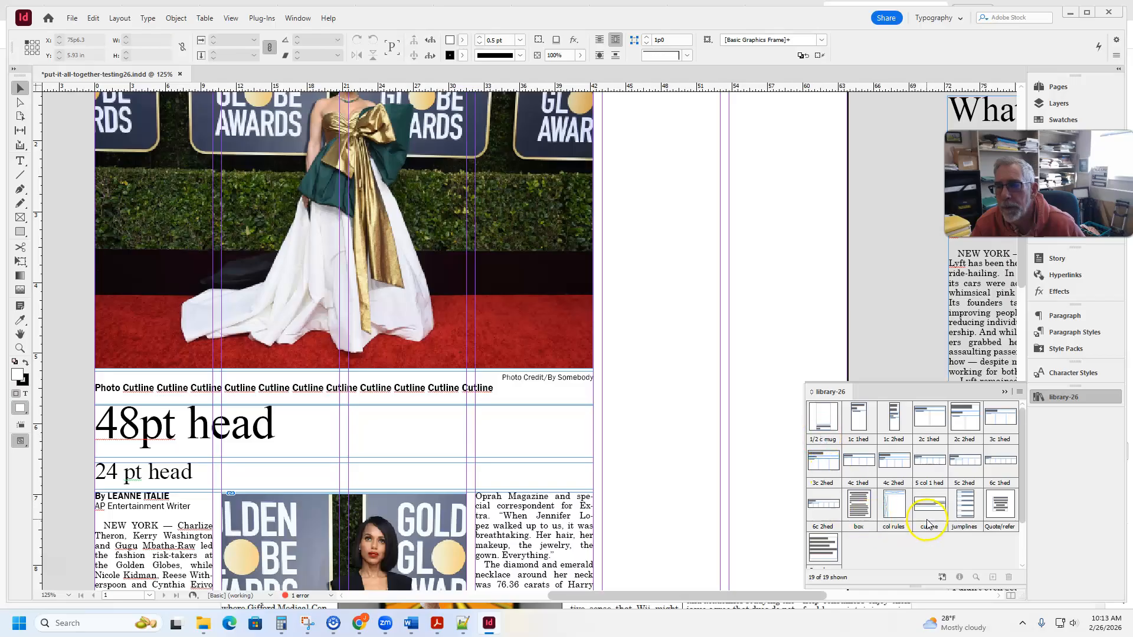
{"action": "left_click_drag", "start_coordinate": [894, 505], "coordinate": [854, 275]}
{"action": "left_click_drag", "start_coordinate": [727, 322], "coordinate": [490, 321]}
{"action": "left_click_drag", "start_coordinate": [461, 362], "coordinate": [400, 410]}
{"action": "left_click_drag", "start_coordinate": [629, 201], "coordinate": [797, 268]}
{"action": "left_click_drag", "start_coordinate": [487, 196], "coordinate": [511, 341]}
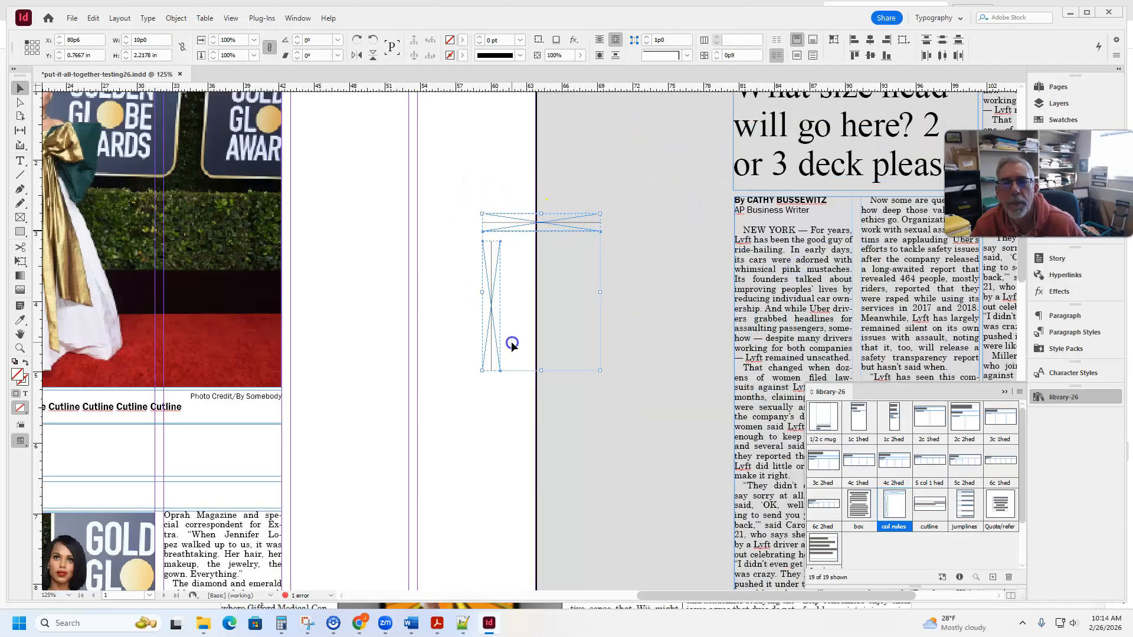
- Move the column rule pair onto the pasteboard beside the page and duplicate it to make three sets
{"action": "left_click_drag", "start_coordinate": [488, 270], "coordinate": [561, 248]}
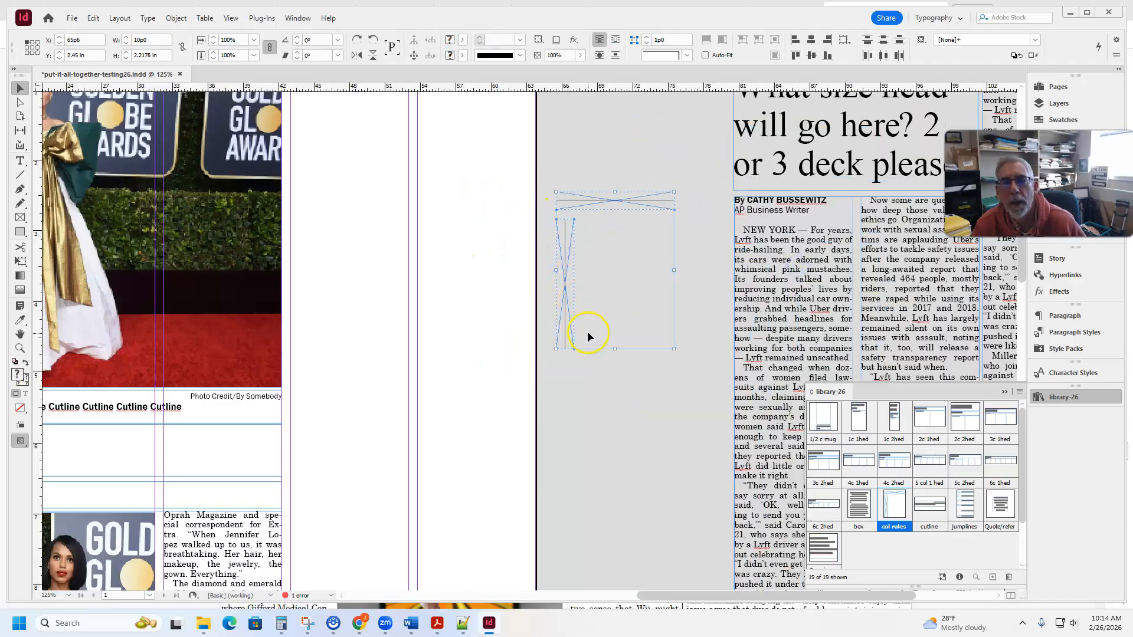
{"action": "left_click_drag", "start_coordinate": [561, 271], "coordinate": [599, 348]}
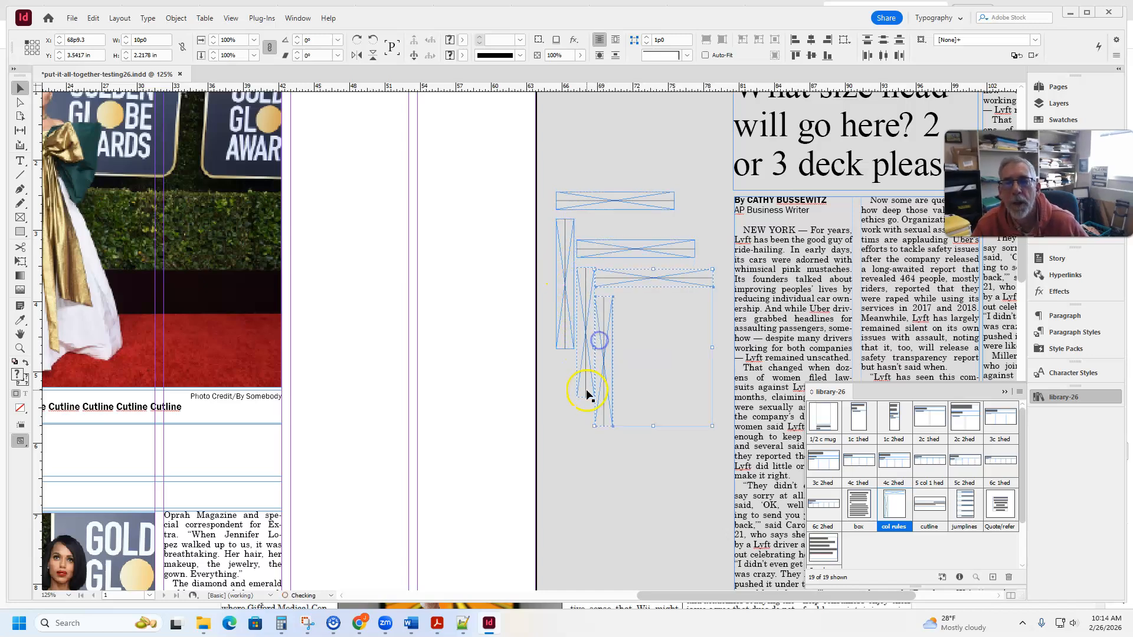
{"action": "left_click", "coordinate": [587, 445]}
- Try a vertical column rule in the gutter beside the large photo at X 42p3 and return it to the pasteboard
{"action": "left_click", "coordinate": [590, 203]}
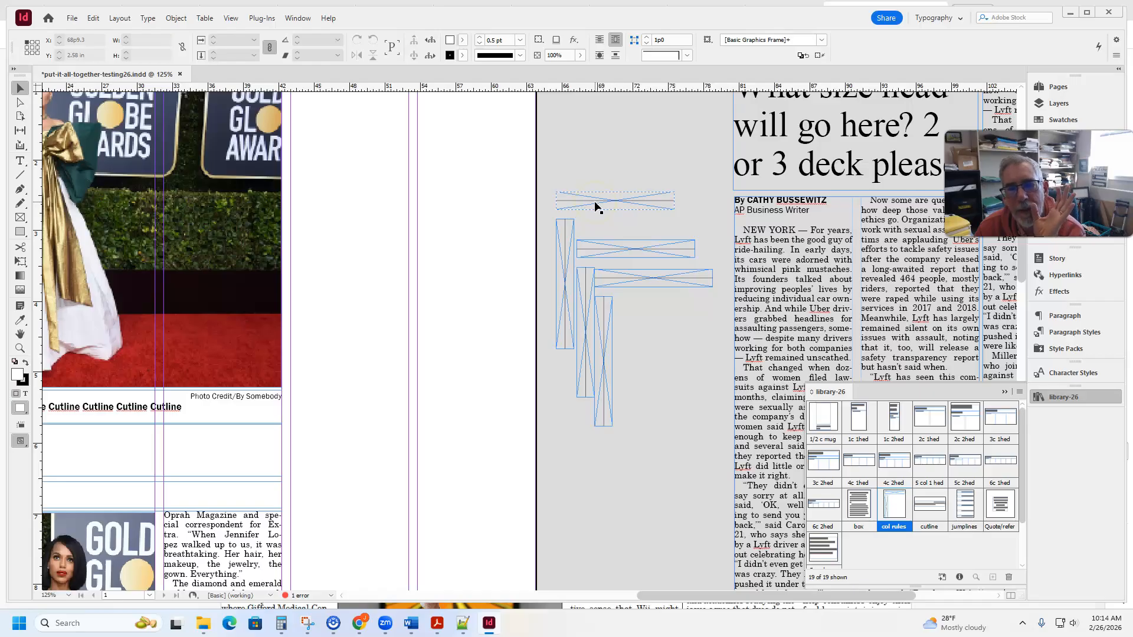
{"action": "scroll", "coordinate": [579, 232], "scroll_direction": "up", "scroll_amount": 3}
{"action": "left_click_drag", "start_coordinate": [567, 324], "coordinate": [292, 156]}
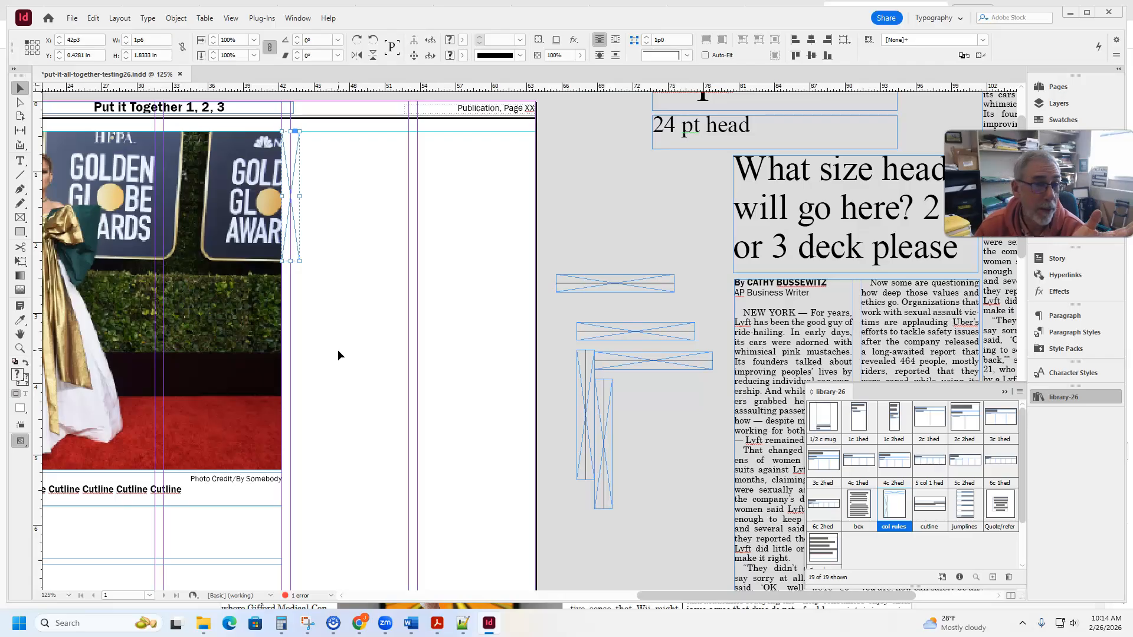
{"action": "left_click_drag", "start_coordinate": [296, 169], "coordinate": [624, 214]}
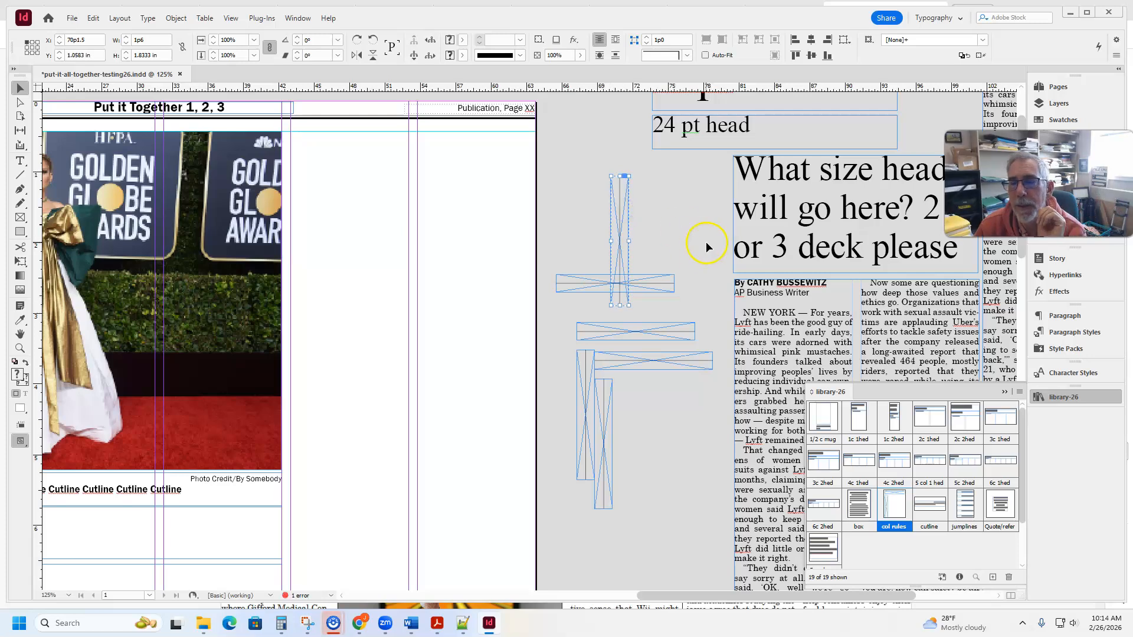
- Move the "What size head will go here?" headline and its Lyft story into the page's two empty columns, aligned with the photo's top
{"action": "left_click", "coordinate": [787, 367]}
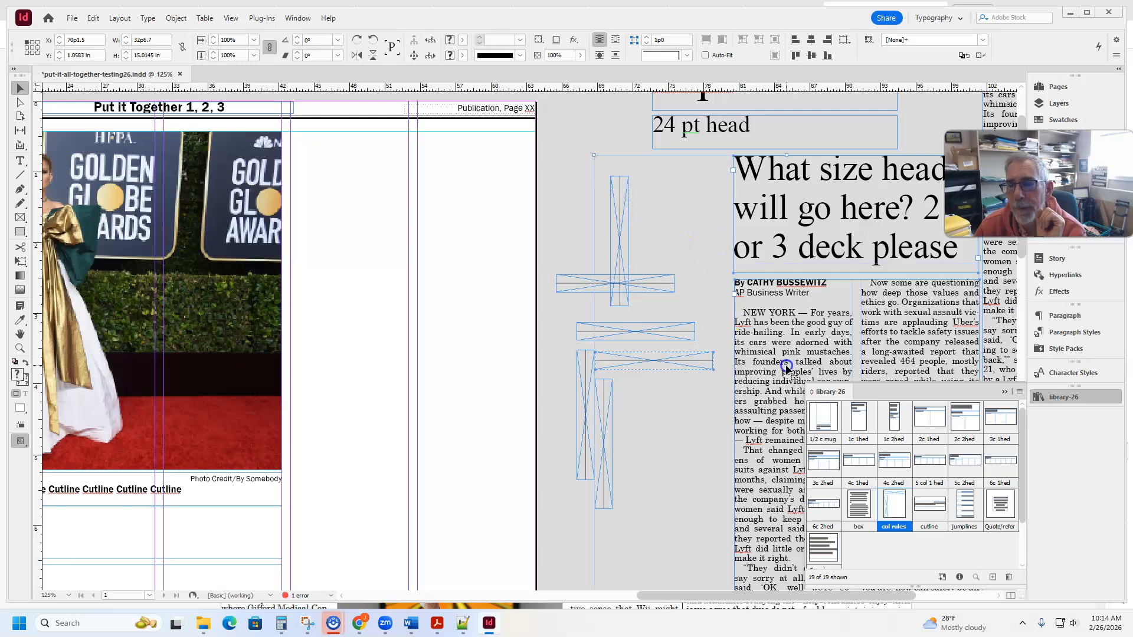
{"action": "left_click_drag", "start_coordinate": [808, 245], "coordinate": [782, 250]}
{"action": "left_click", "coordinate": [653, 189]}
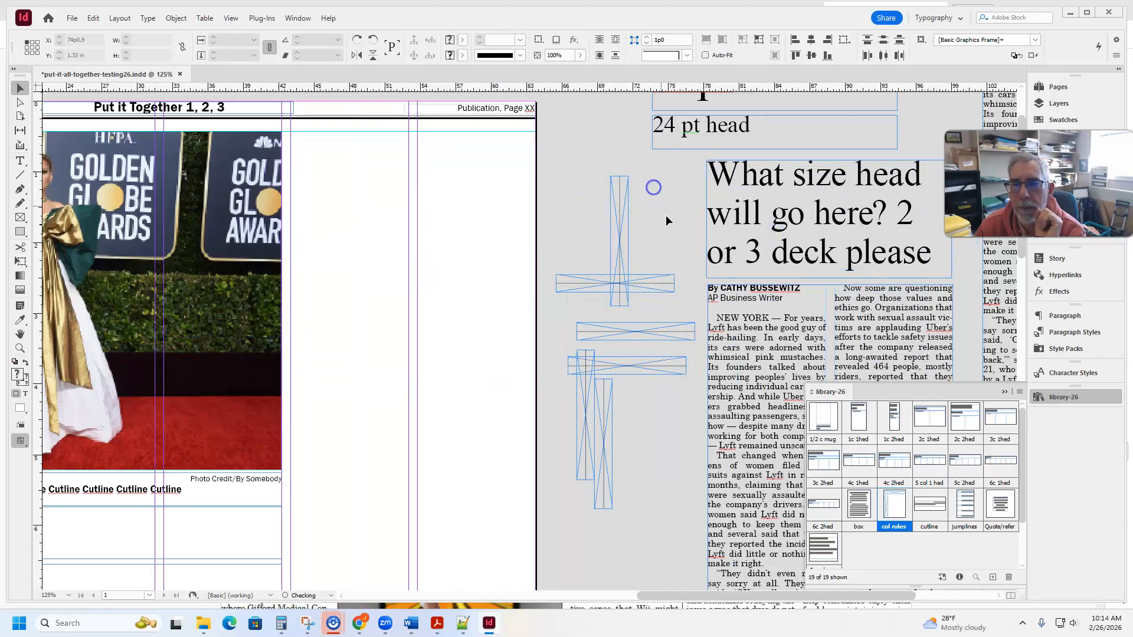
{"action": "left_click", "coordinate": [741, 327]}
{"action": "left_click_drag", "start_coordinate": [701, 239], "coordinate": [347, 215]}
{"action": "key", "text": "ctrl+equal"}
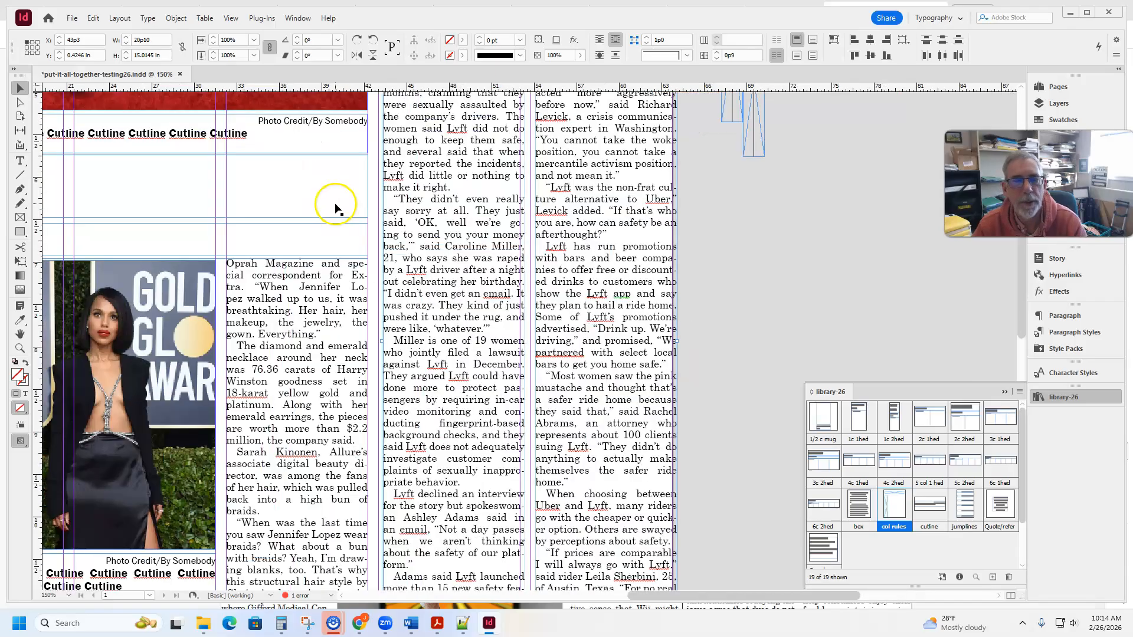
{"action": "scroll", "coordinate": [336, 205], "scroll_direction": "up", "scroll_amount": 8}
{"action": "left_click_drag", "start_coordinate": [397, 173], "coordinate": [394, 173]}
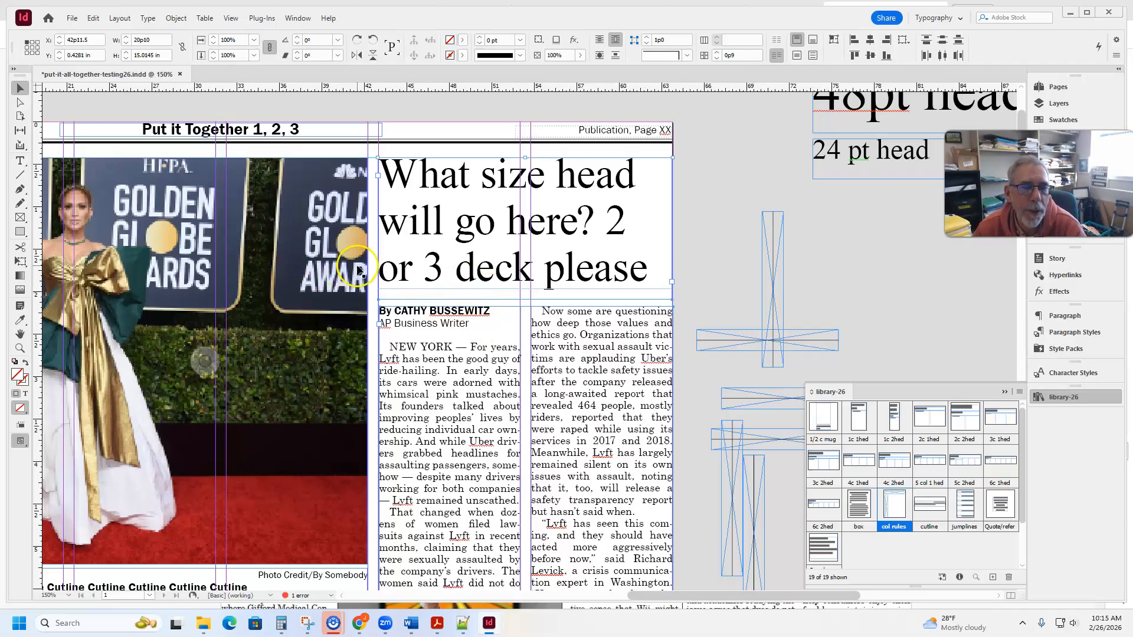
- Position a vertical column rule in the gutter between the large photo and the Lyft story, at X 42p3, Y 0.4281 in
{"action": "left_click_drag", "start_coordinate": [763, 269], "coordinate": [720, 213]}
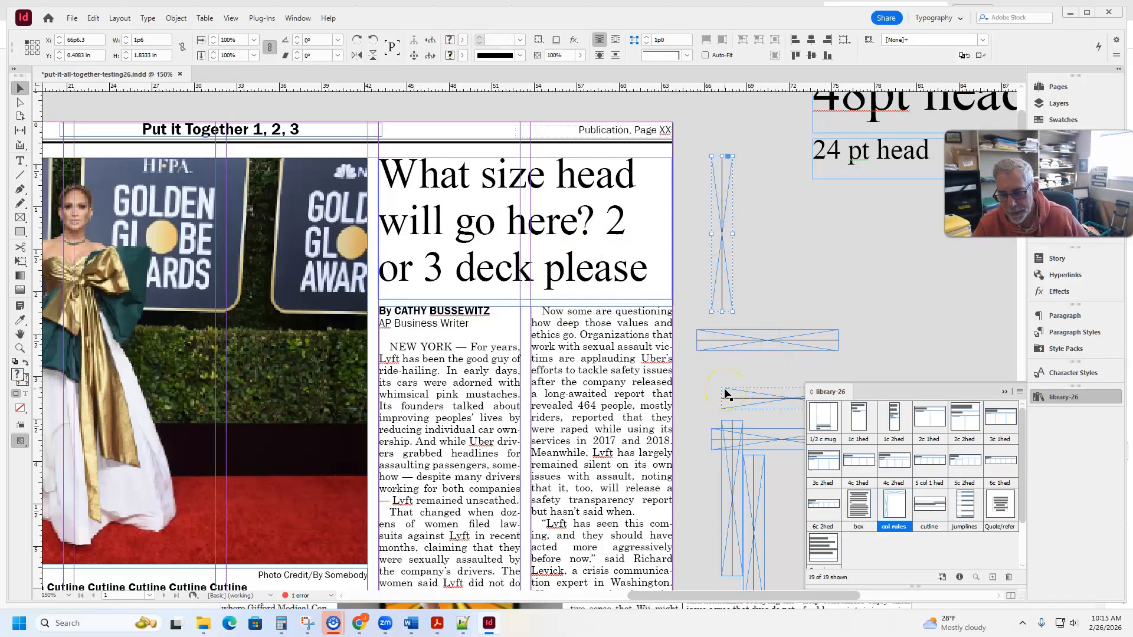
{"action": "key", "text": "ctrl+1"}
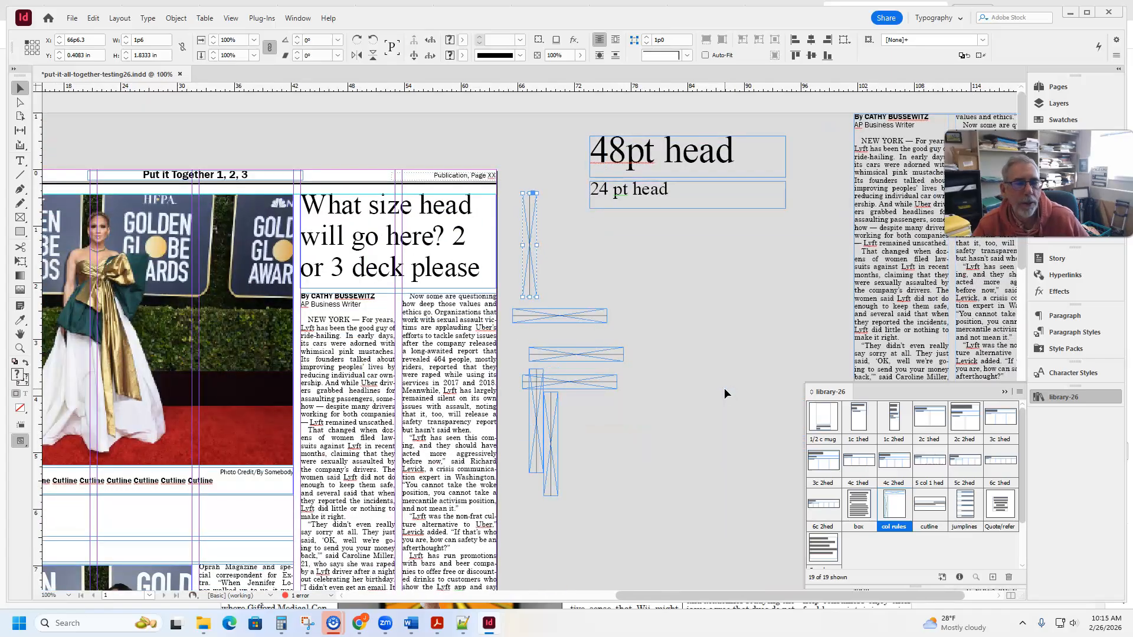
{"action": "scroll", "coordinate": [722, 398], "scroll_direction": "down", "scroll_amount": 10}
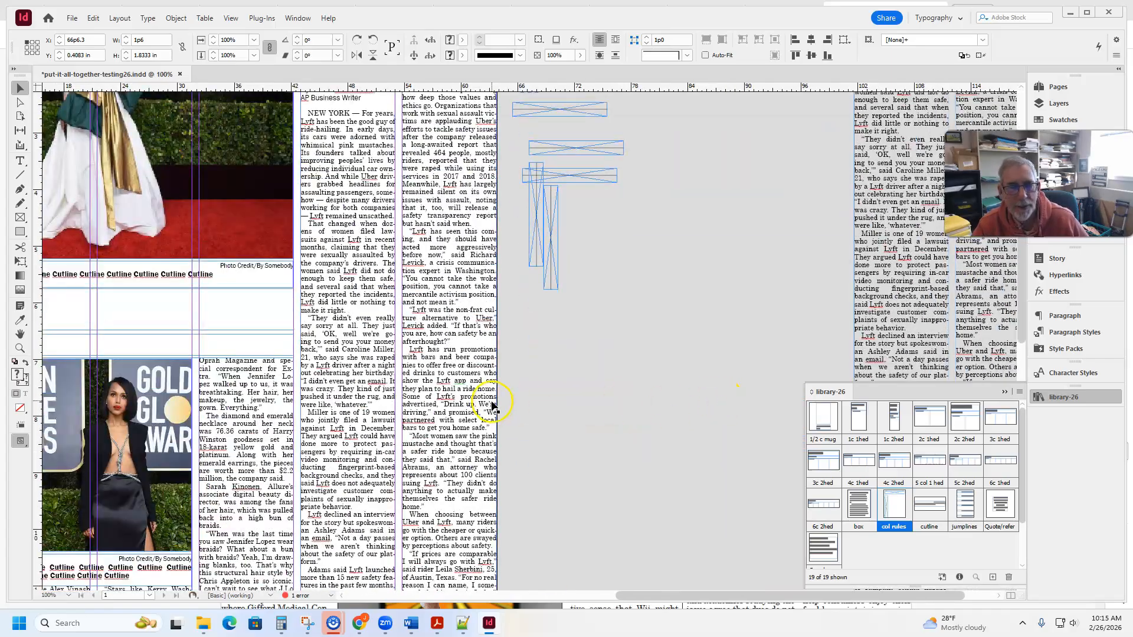
{"action": "scroll", "coordinate": [473, 403], "scroll_direction": "up", "scroll_amount": 10}
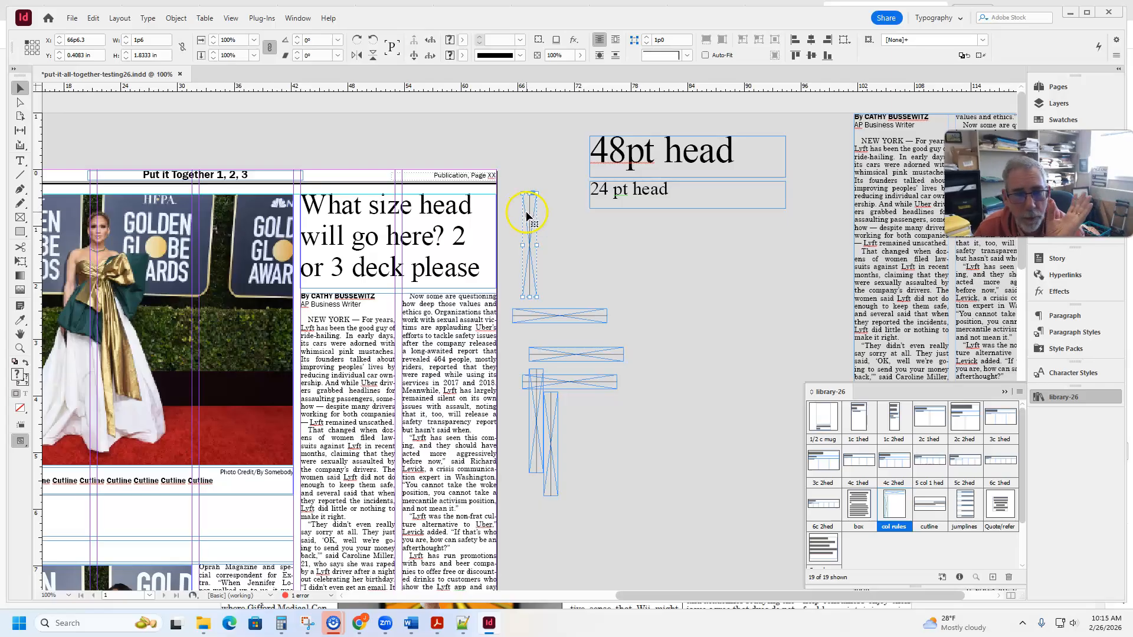
{"action": "left_click_drag", "start_coordinate": [523, 211], "coordinate": [300, 209]}
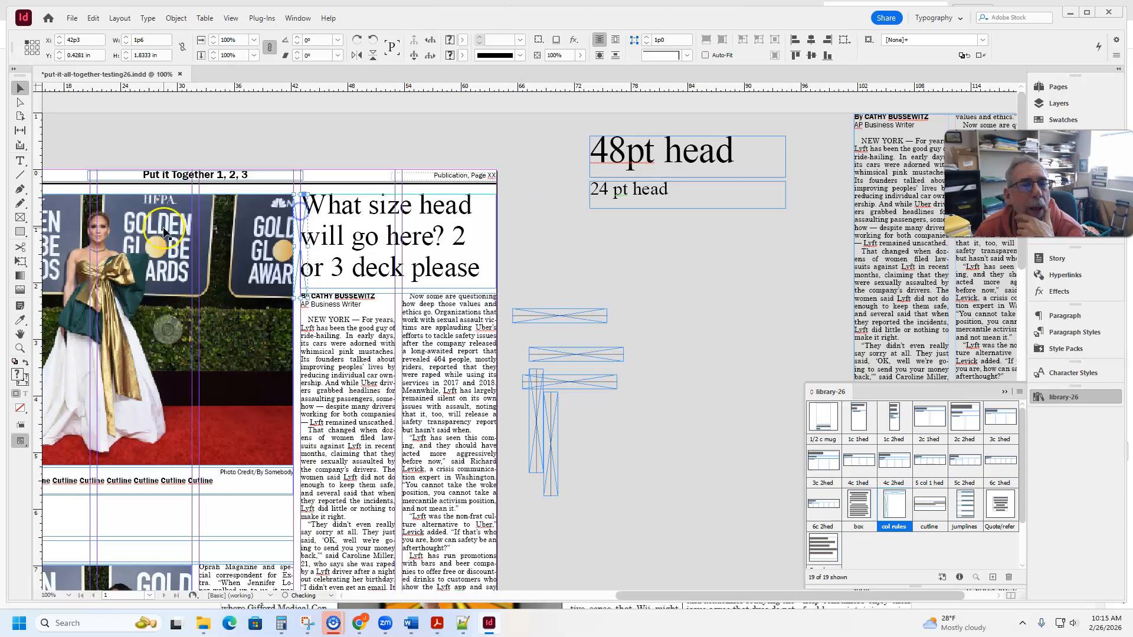
- Place a vertical guide at 43p9 beside the column rule and pull the "What size head will go here?" headline frame's left edge to it
{"action": "left_click_drag", "start_coordinate": [38, 245], "coordinate": [308, 250]}
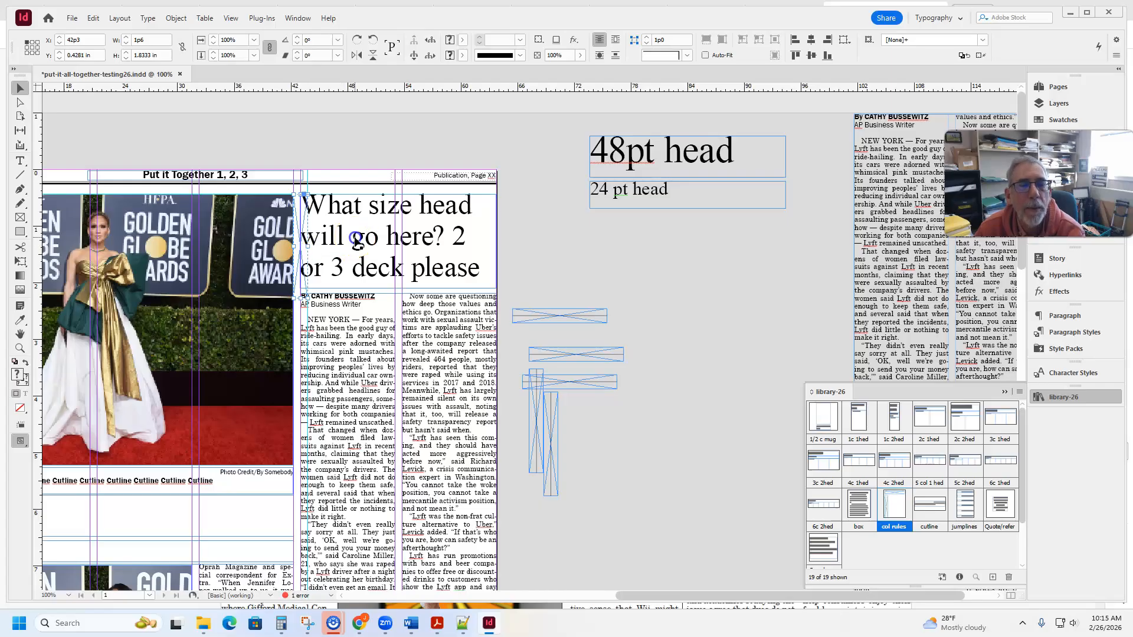
{"action": "left_click", "coordinate": [344, 253]}
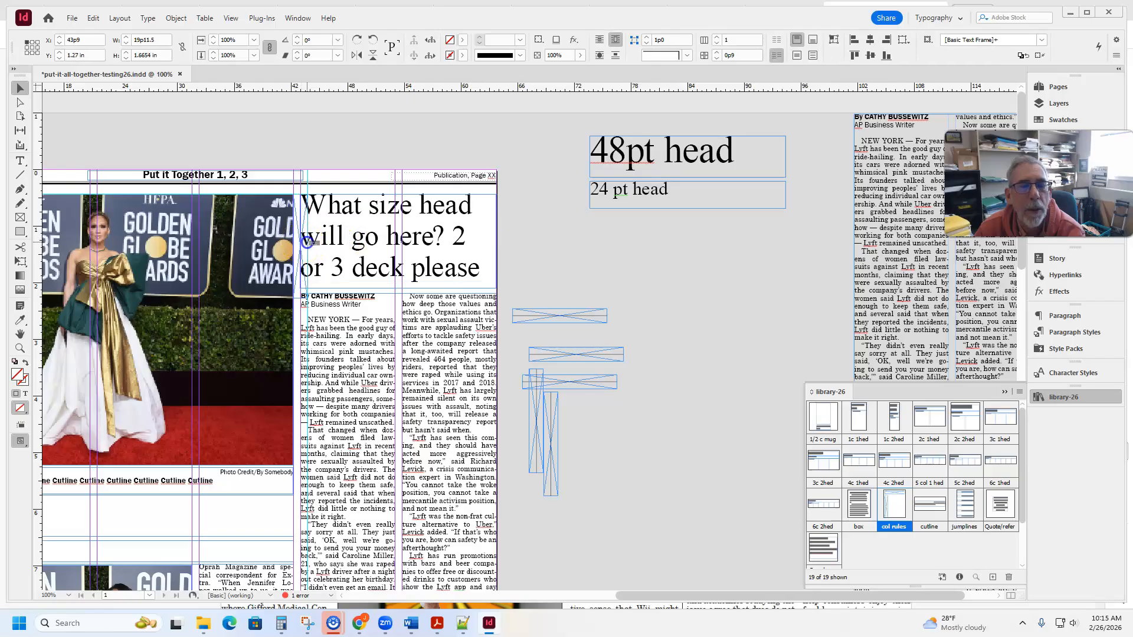
- Pull the Lyft story frame's left edge to 43p9 and shorten the frame to 13.1115 in tall so its two columns end evenly
{"action": "left_click", "coordinate": [326, 457]}
{"action": "scroll", "coordinate": [321, 485], "scroll_direction": "down", "scroll_amount": 3}
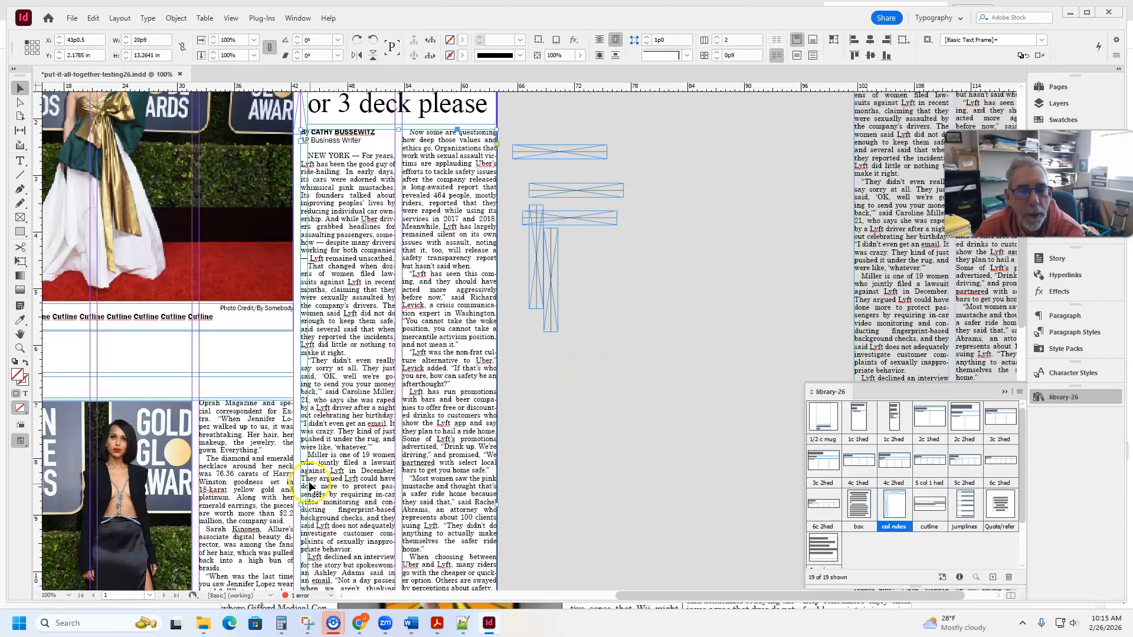
{"action": "left_click_drag", "start_coordinate": [300, 505], "coordinate": [307, 505]}
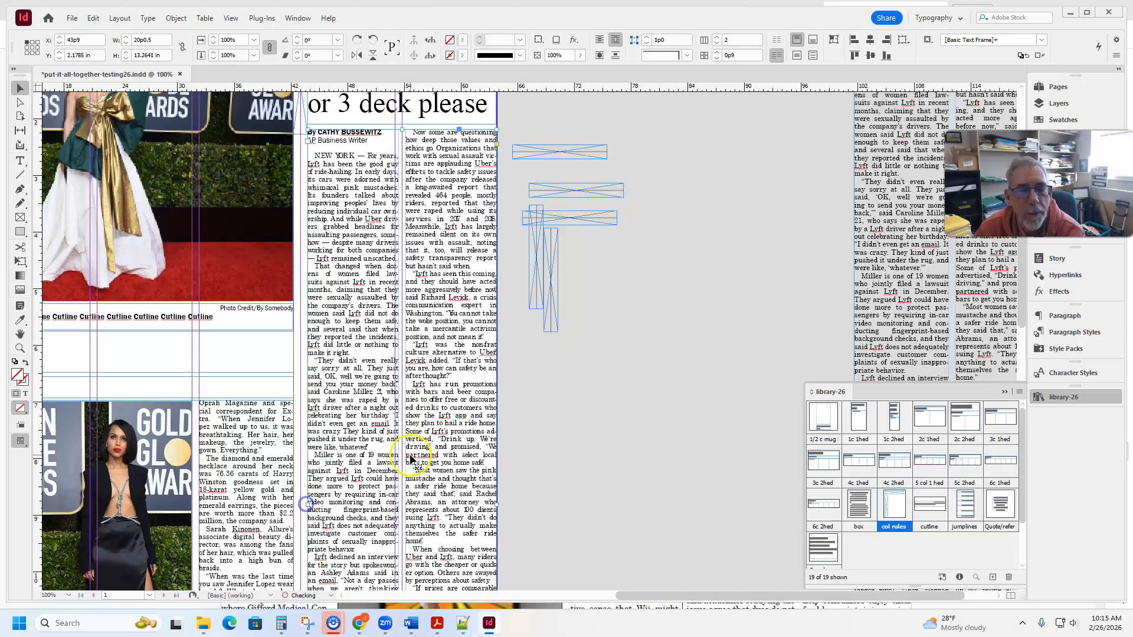
{"action": "scroll", "coordinate": [413, 464], "scroll_direction": "down", "scroll_amount": 10}
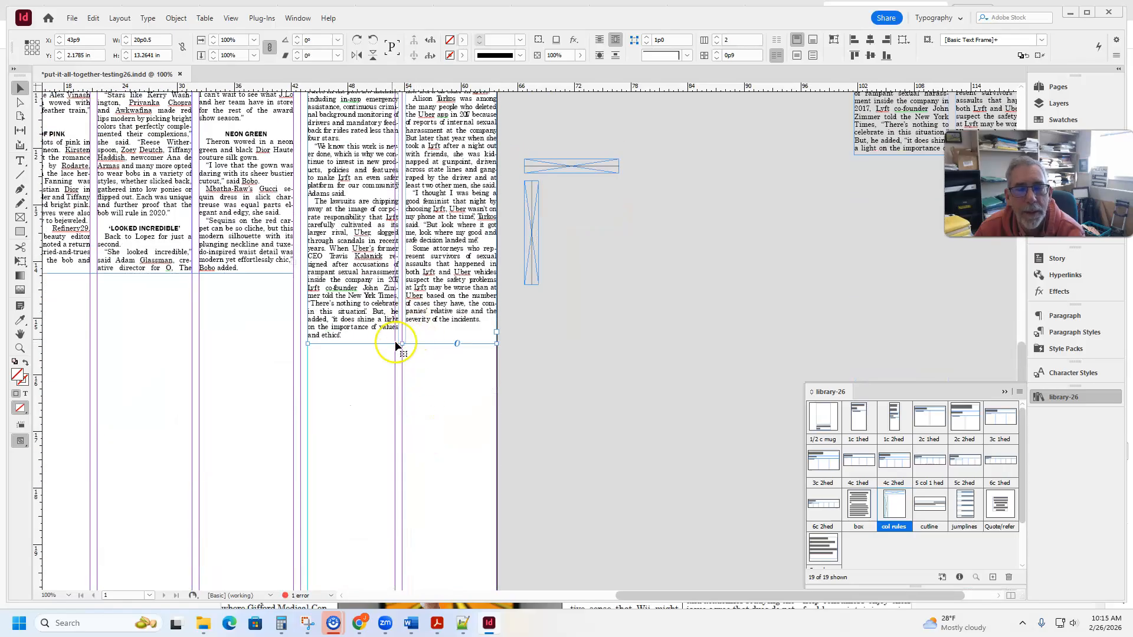
{"action": "left_click_drag", "start_coordinate": [401, 345], "coordinate": [401, 336]}
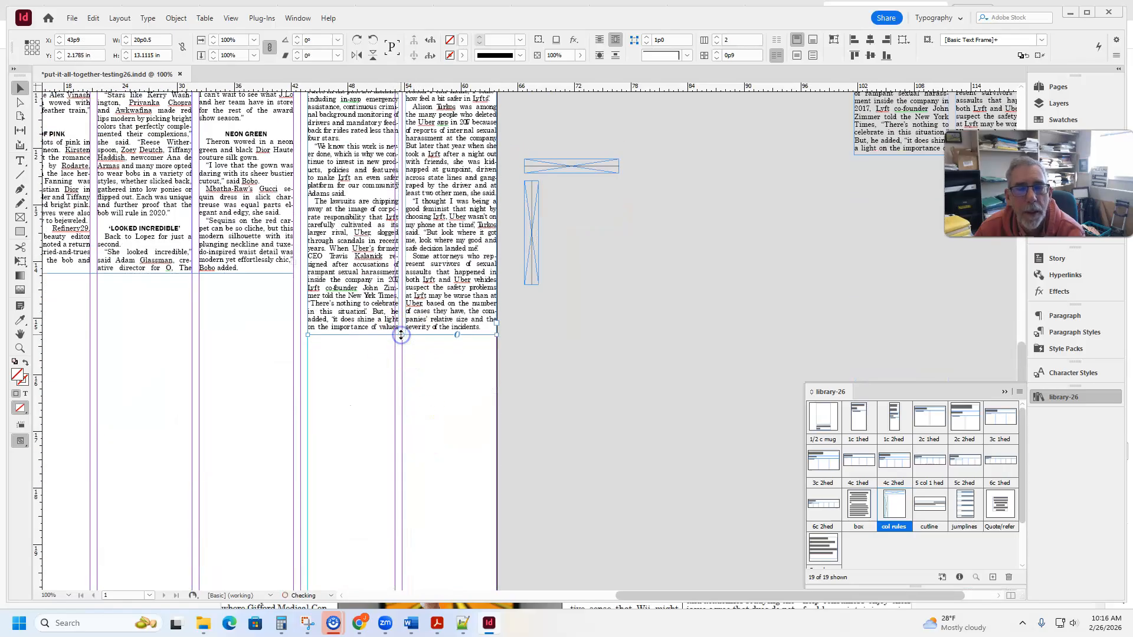
- Extend the vertical column rule down to the bottom of the Lyft story, about 14.78 in tall, and preview the page without guides
{"action": "scroll", "coordinate": [402, 337], "scroll_direction": "up", "scroll_amount": 7}
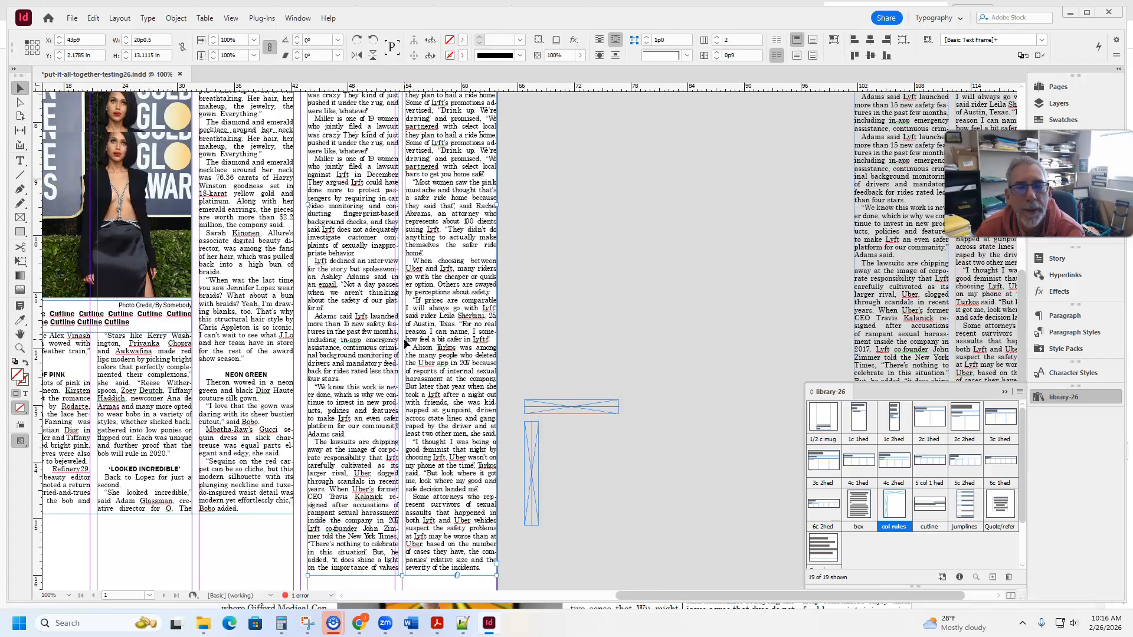
{"action": "scroll", "coordinate": [383, 328], "scroll_direction": "up", "scroll_amount": 4}
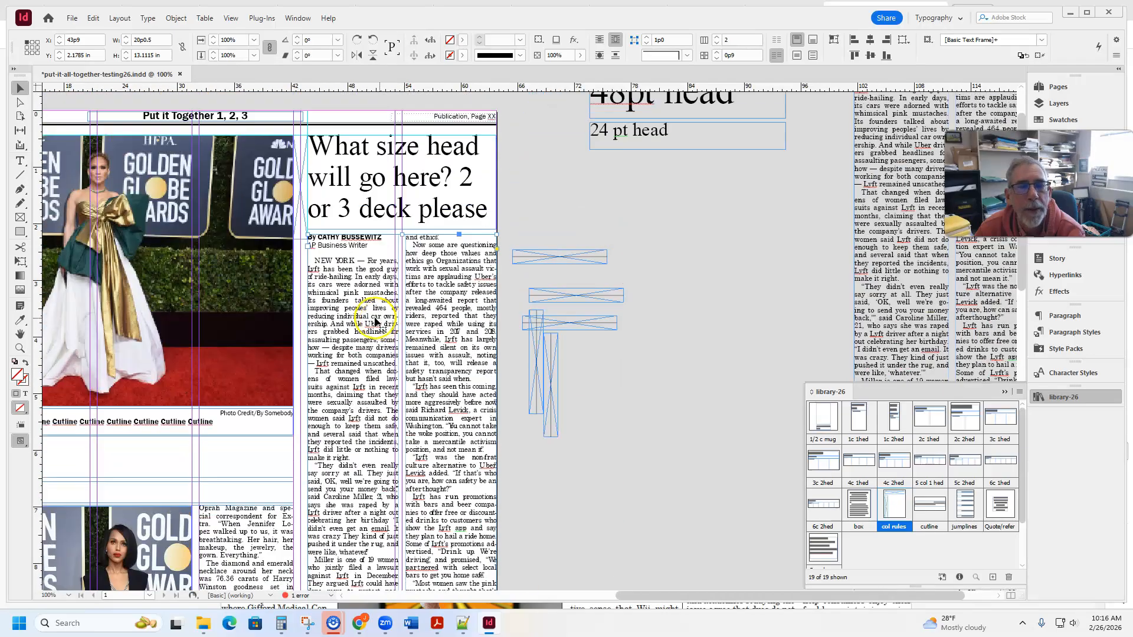
{"action": "left_click", "coordinate": [301, 237]}
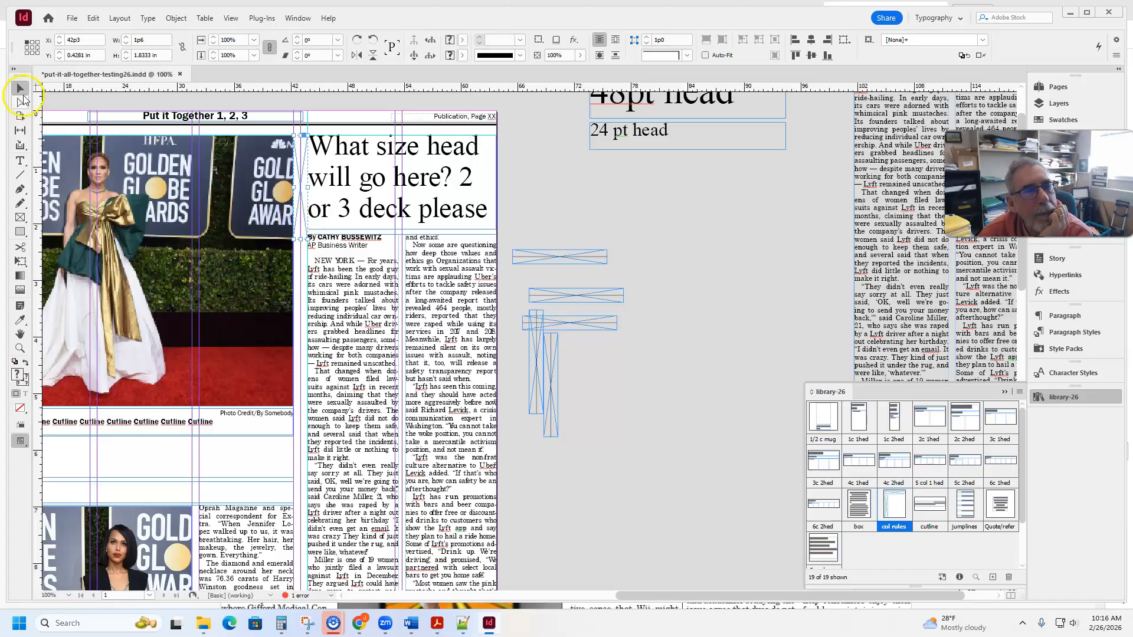
{"action": "left_click_drag", "start_coordinate": [301, 240], "coordinate": [348, 367]}
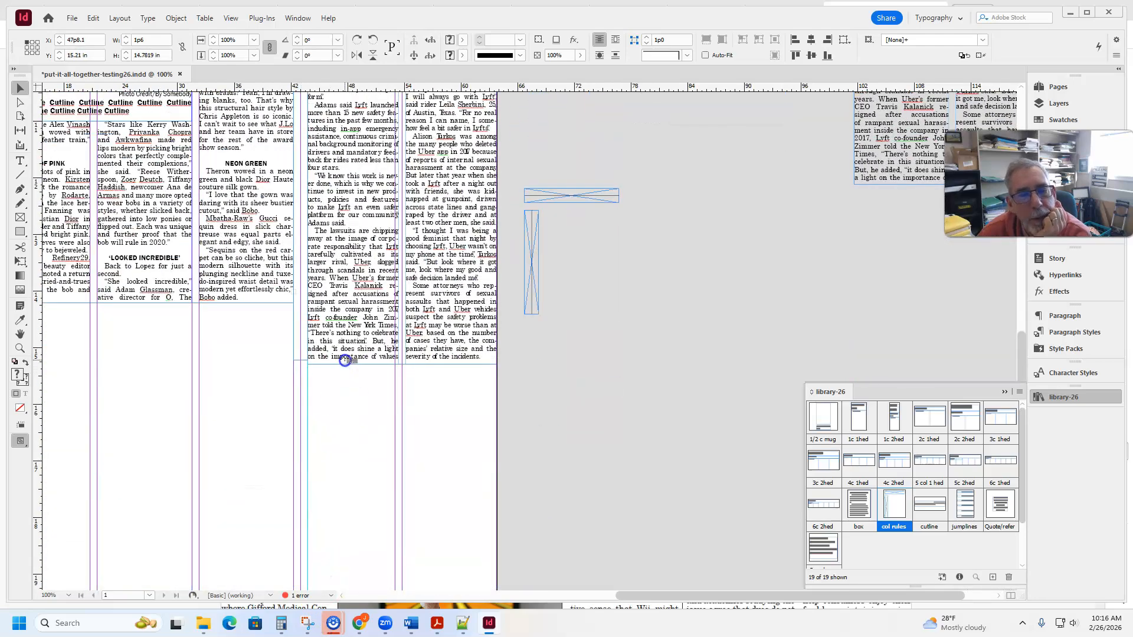
{"action": "left_click", "coordinate": [343, 438]}
{"action": "key", "text": "w"}
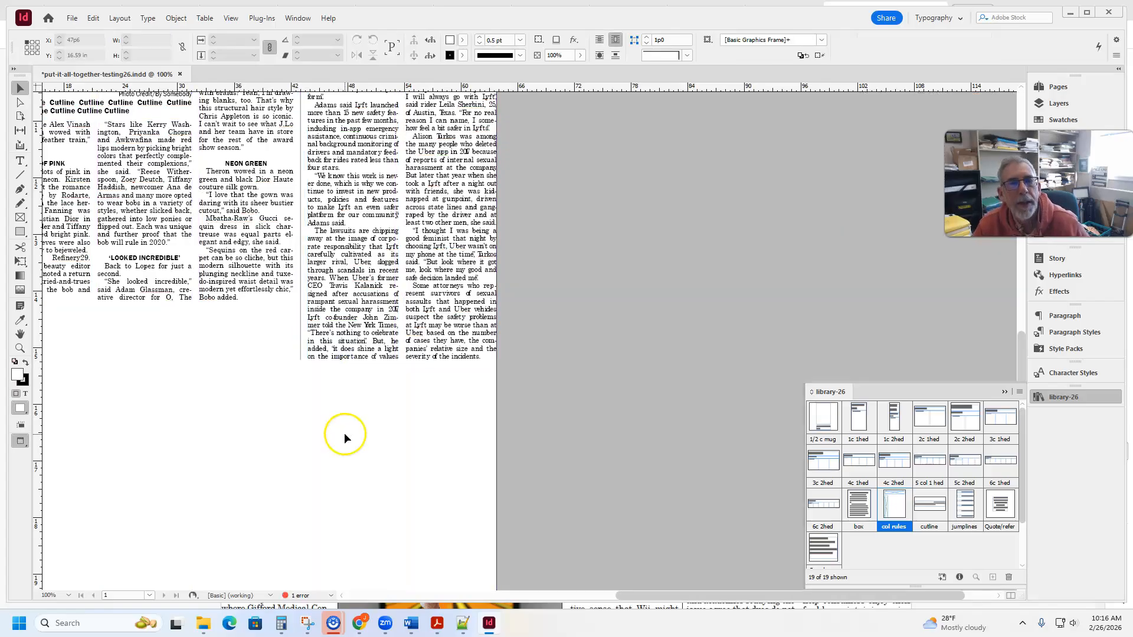
{"action": "scroll", "coordinate": [345, 433], "scroll_direction": "up", "scroll_amount": 10}
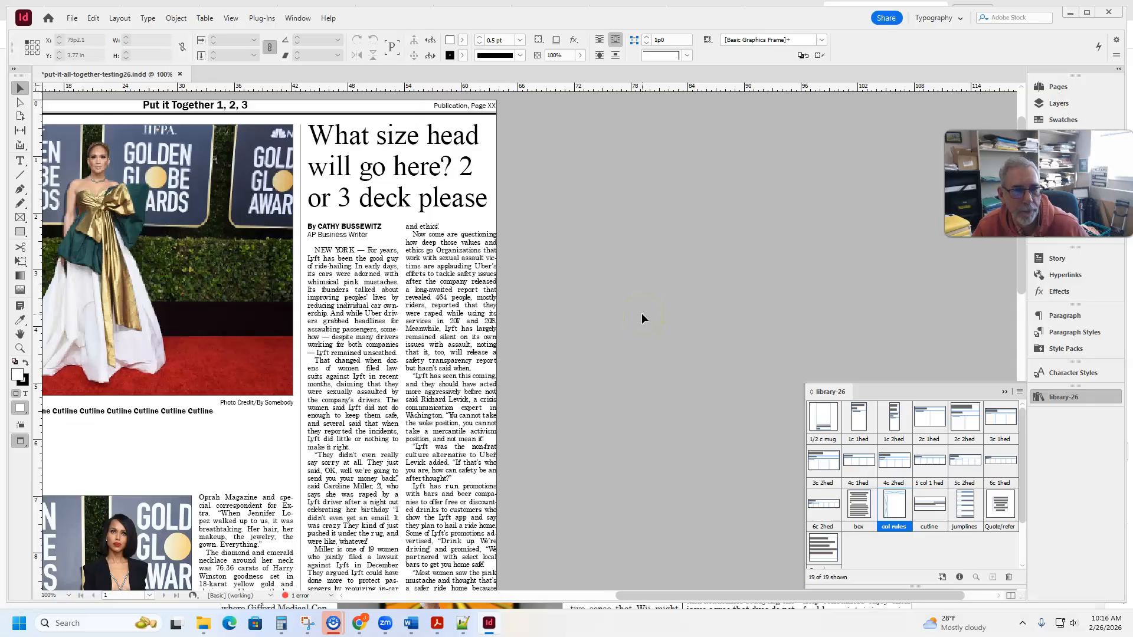
{"action": "key", "text": "w"}
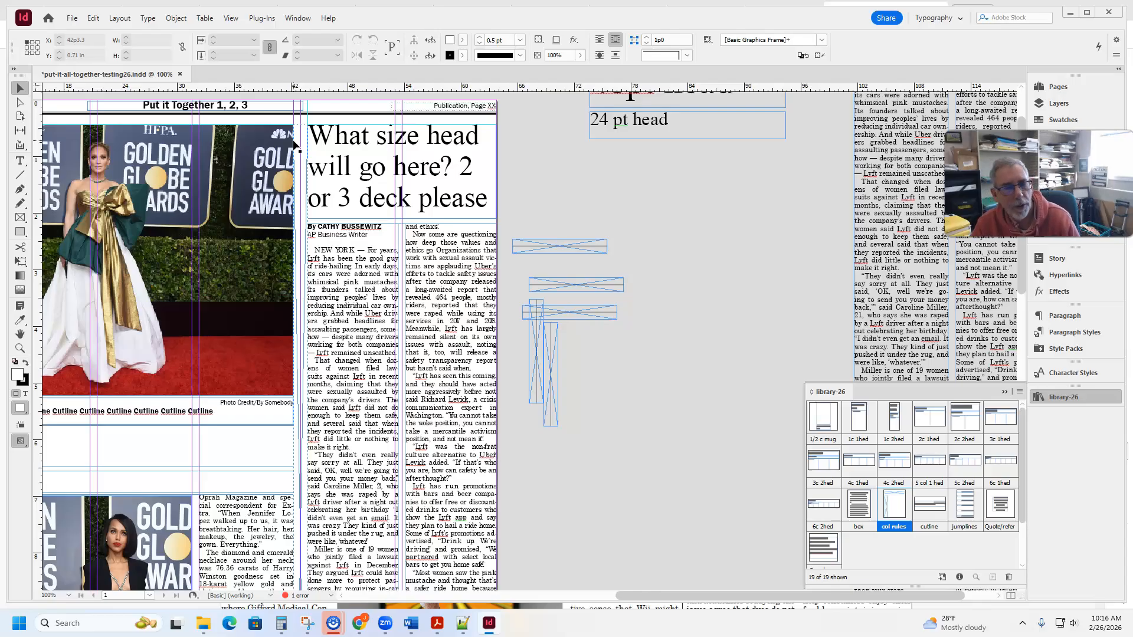
- Move the "36 pt head" story with its flower photo and cutline from the pasteboard to below the fashion story, at X 0p0, Y 14.85 in
{"action": "left_click", "coordinate": [429, 272]}
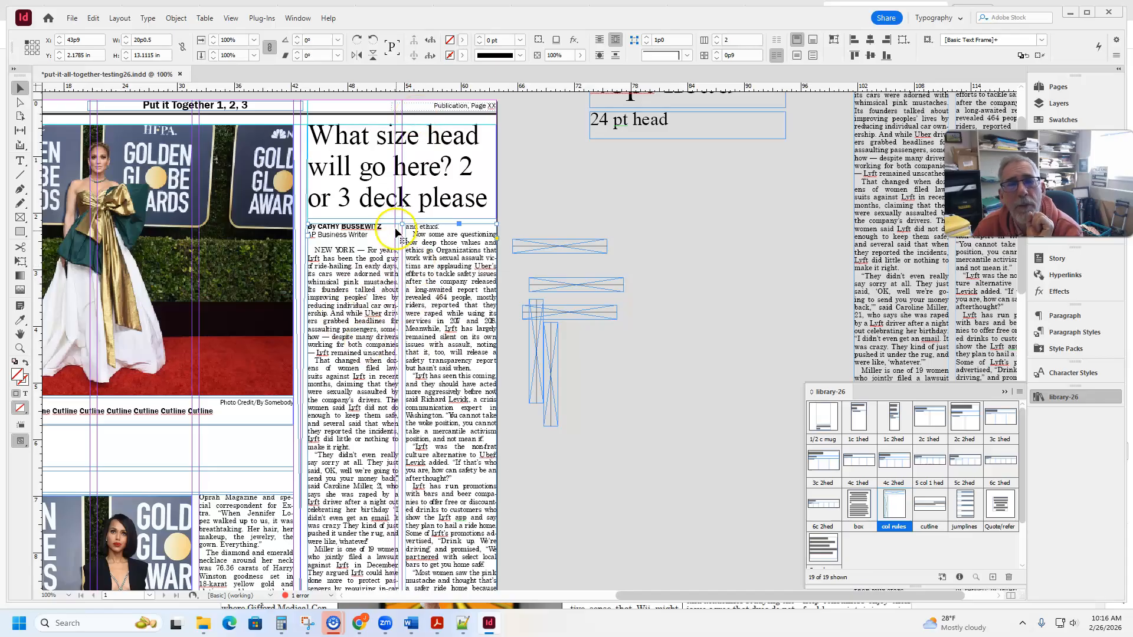
{"action": "scroll", "coordinate": [396, 214], "scroll_direction": "down", "scroll_amount": 8}
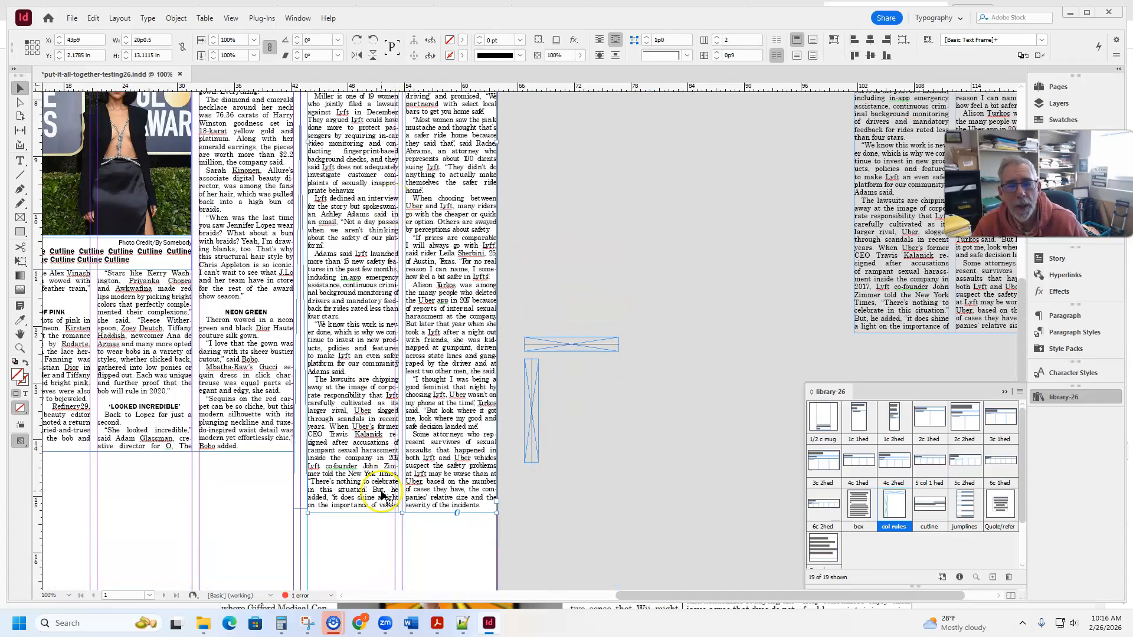
{"action": "left_click_drag", "start_coordinate": [263, 542], "coordinate": [508, 427]}
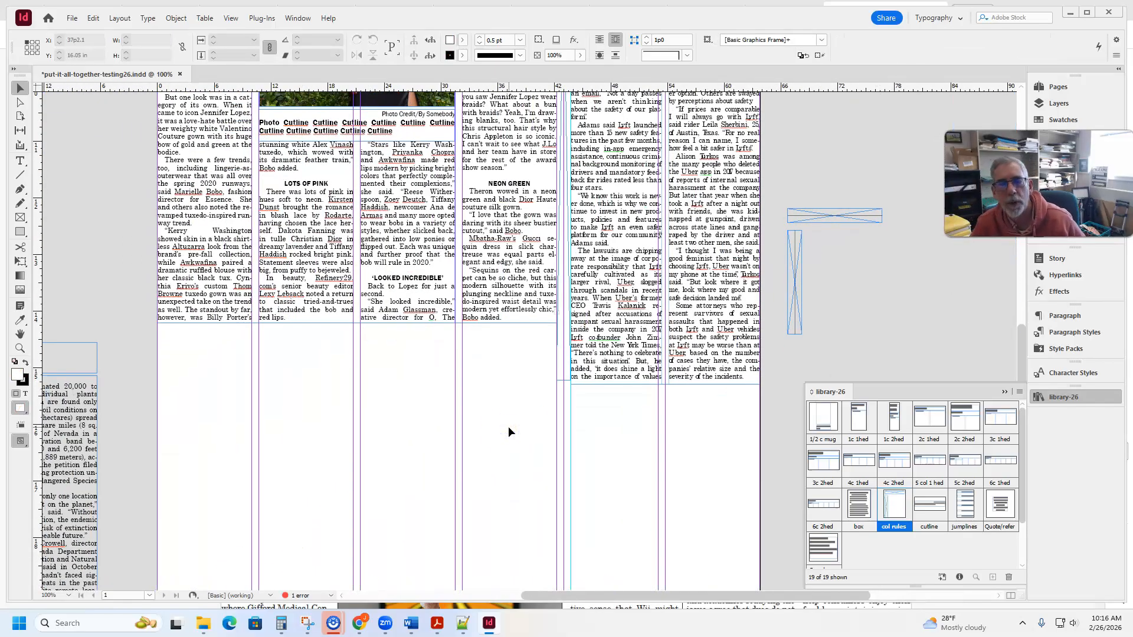
{"action": "scroll", "coordinate": [321, 434], "scroll_direction": "left", "scroll_amount": 6}
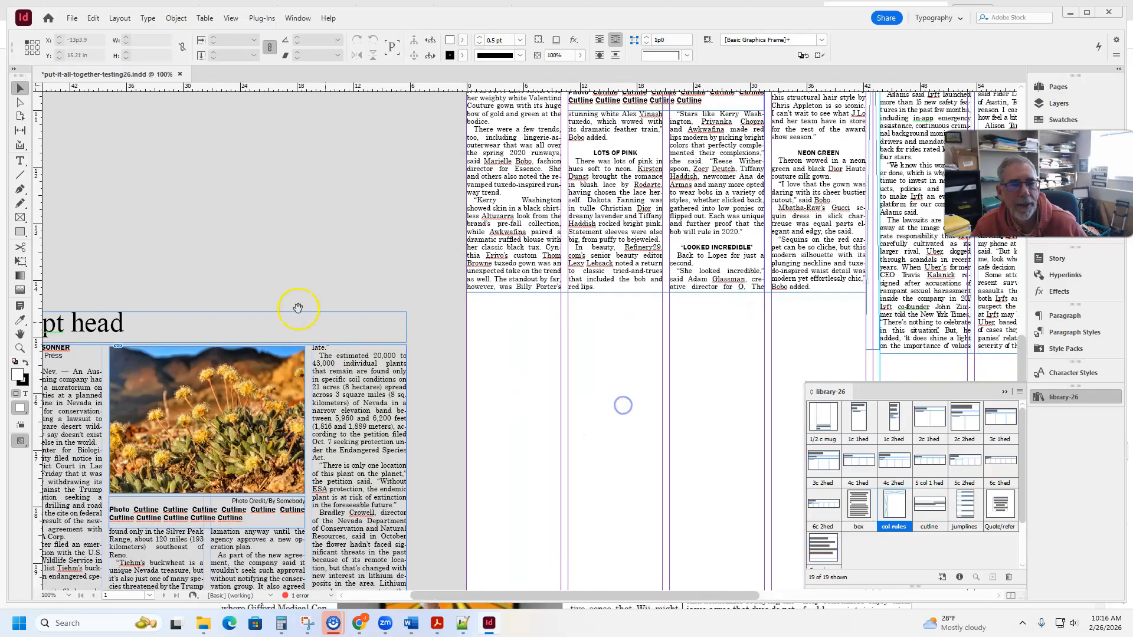
{"action": "left_click_drag", "start_coordinate": [265, 380], "coordinate": [662, 397]}
{"action": "left_click", "coordinate": [628, 309]}
{"action": "left_click_drag", "start_coordinate": [627, 309], "coordinate": [279, 257]}
{"action": "left_click_drag", "start_coordinate": [389, 537], "coordinate": [450, 541]}
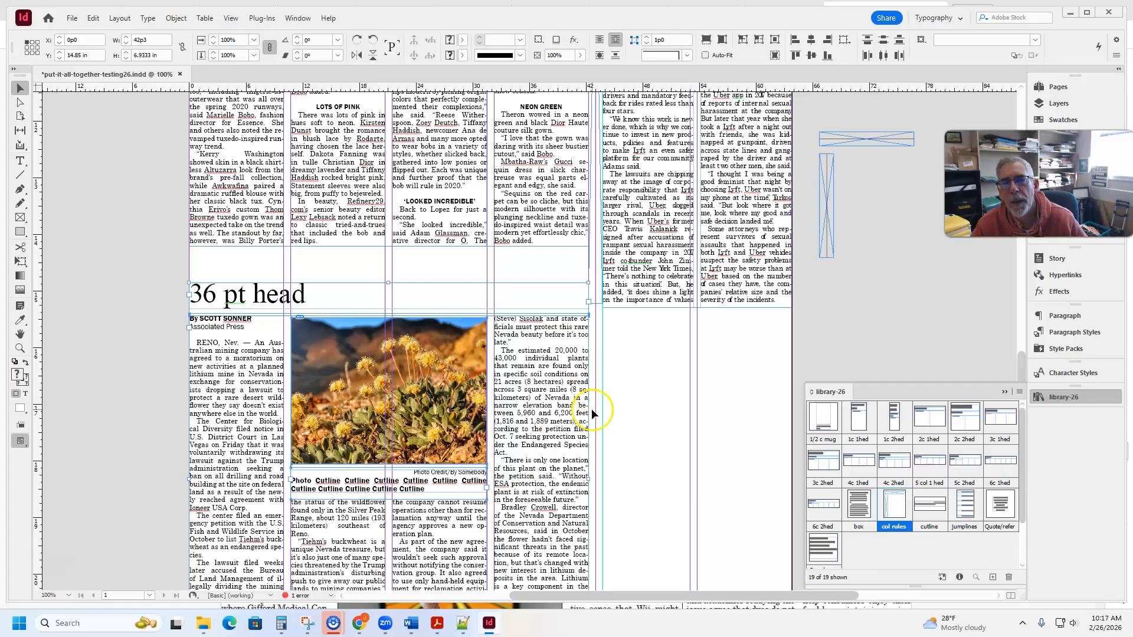
- Place a 42p3-wide horizontal column rule under the fashion story at Y 14.2056 in and raise the "36 pt head" story to Y 14.4694 in
{"action": "left_click_drag", "start_coordinate": [877, 148], "coordinate": [588, 265]}
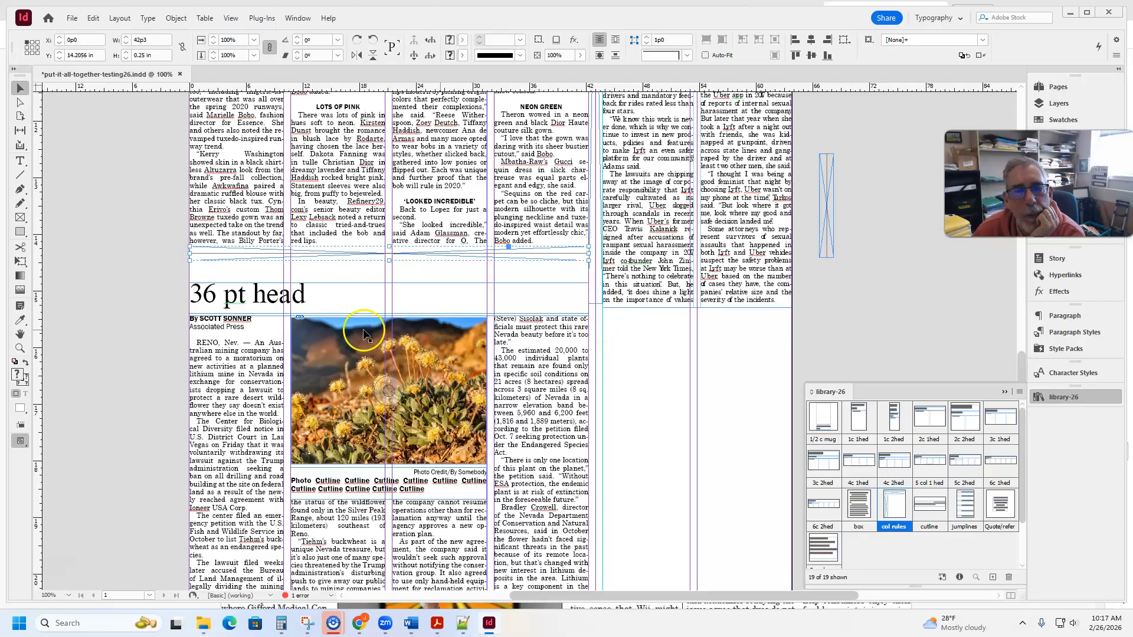
{"action": "left_click_drag", "start_coordinate": [234, 273], "coordinate": [287, 439]}
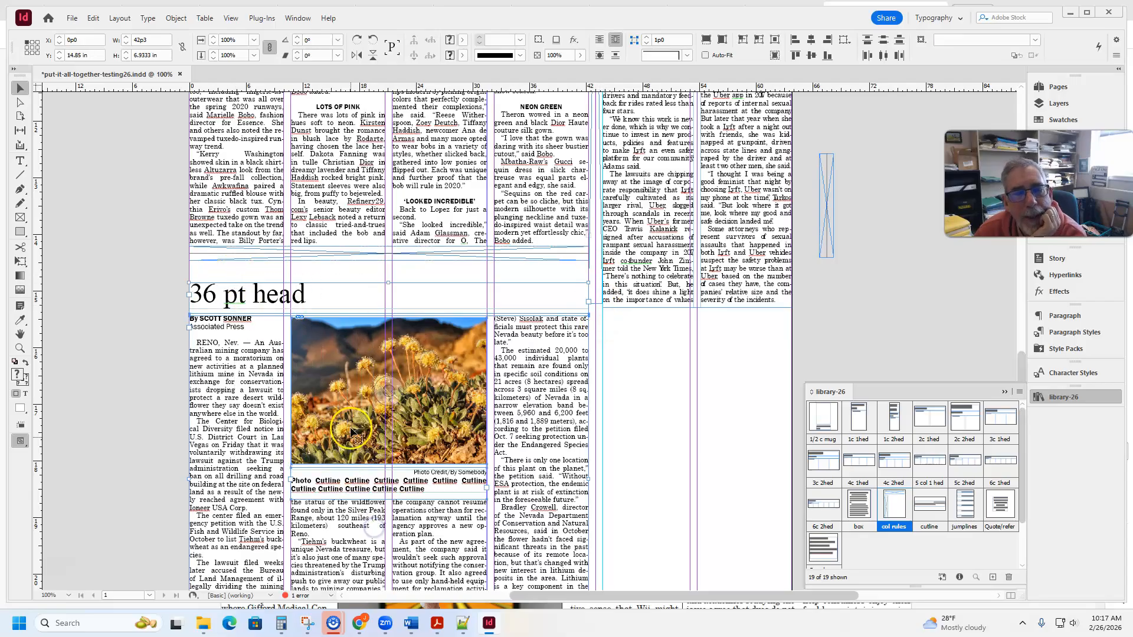
{"action": "left_click_drag", "start_coordinate": [337, 403], "coordinate": [335, 397]}
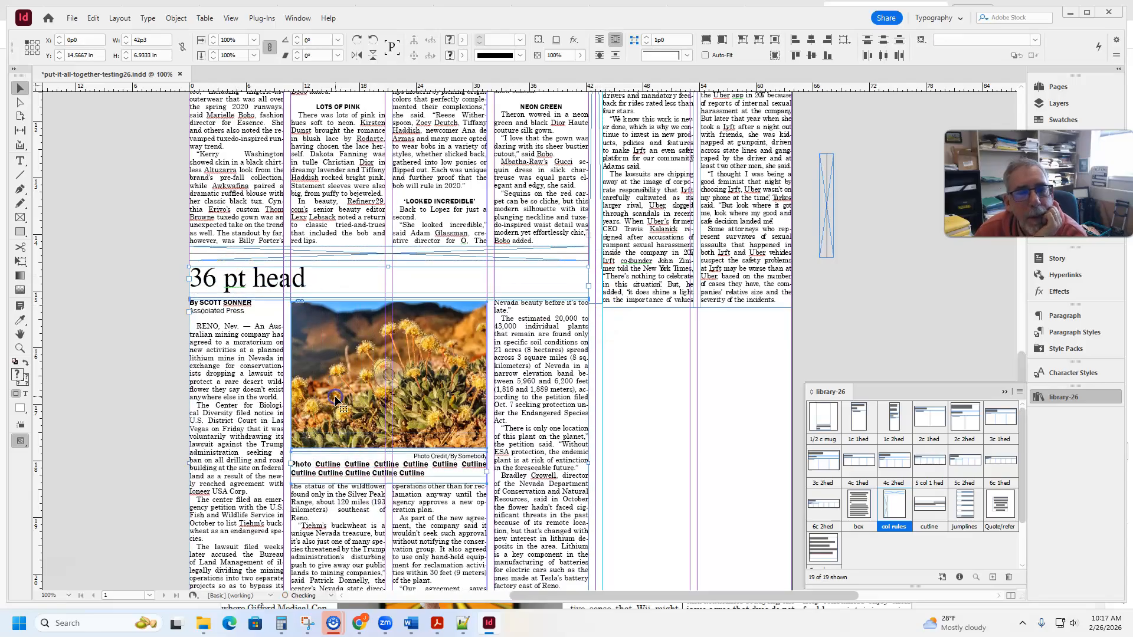
{"action": "key", "text": "Up"}
{"action": "key", "text": "Up"}
{"action": "key", "text": "Up"}
{"action": "key", "text": "Up"}
{"action": "key", "text": "Up"}
{"action": "key", "text": "Up"}
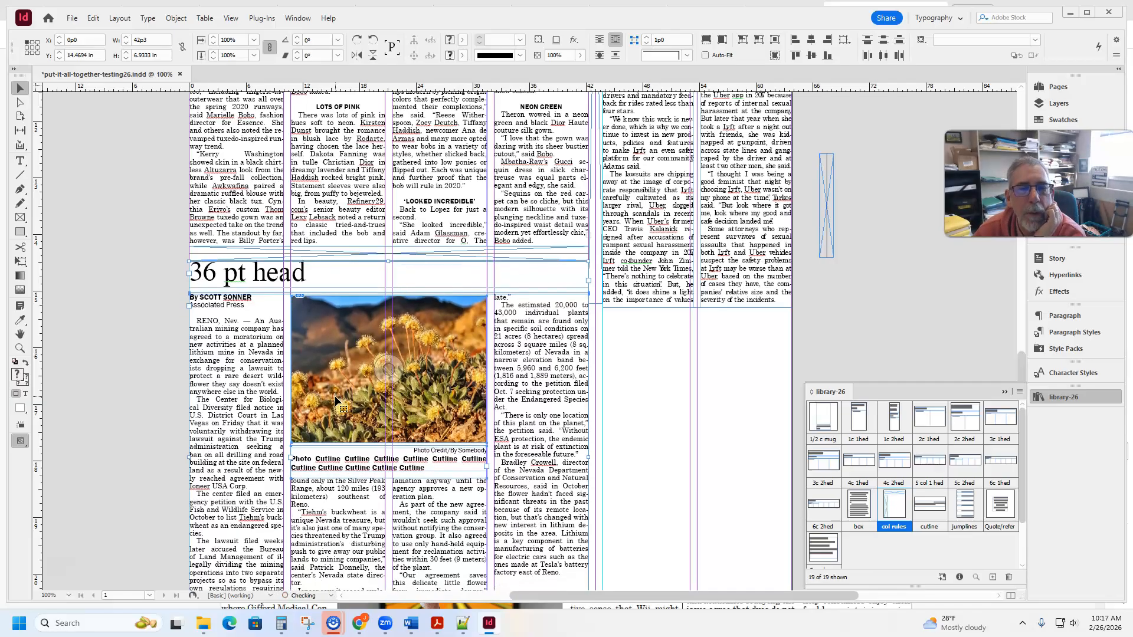
- Preview the page without guides and nudge the "36 pt head" story package down one increment below the horizontal rule
{"action": "left_click", "coordinate": [97, 289]}
{"action": "key", "text": "w"}
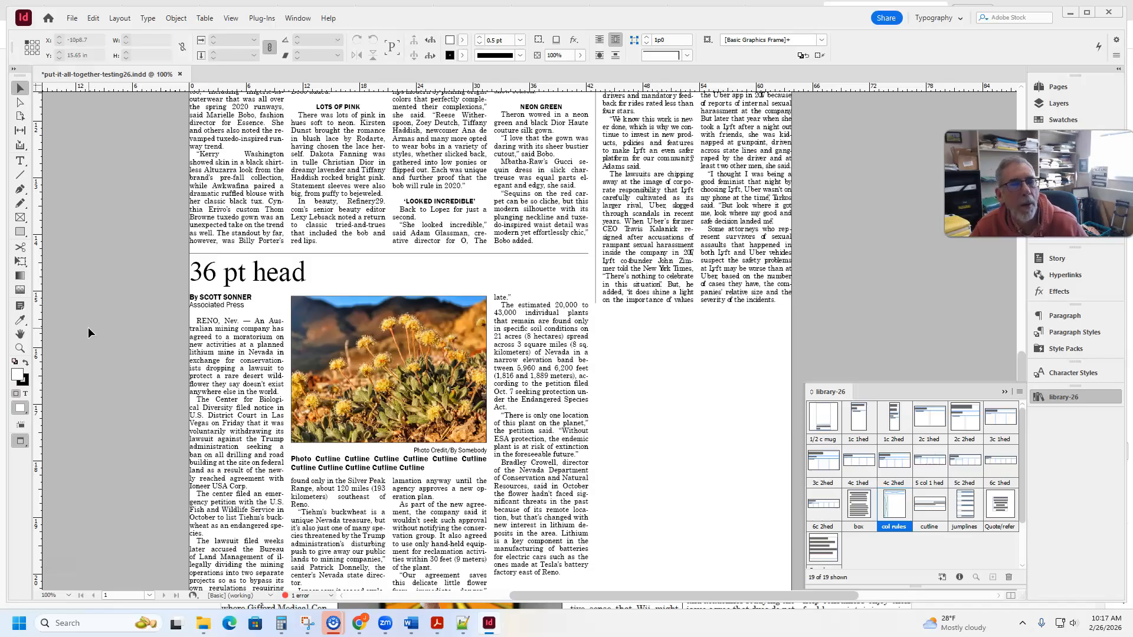
{"action": "left_click", "coordinate": [209, 260]}
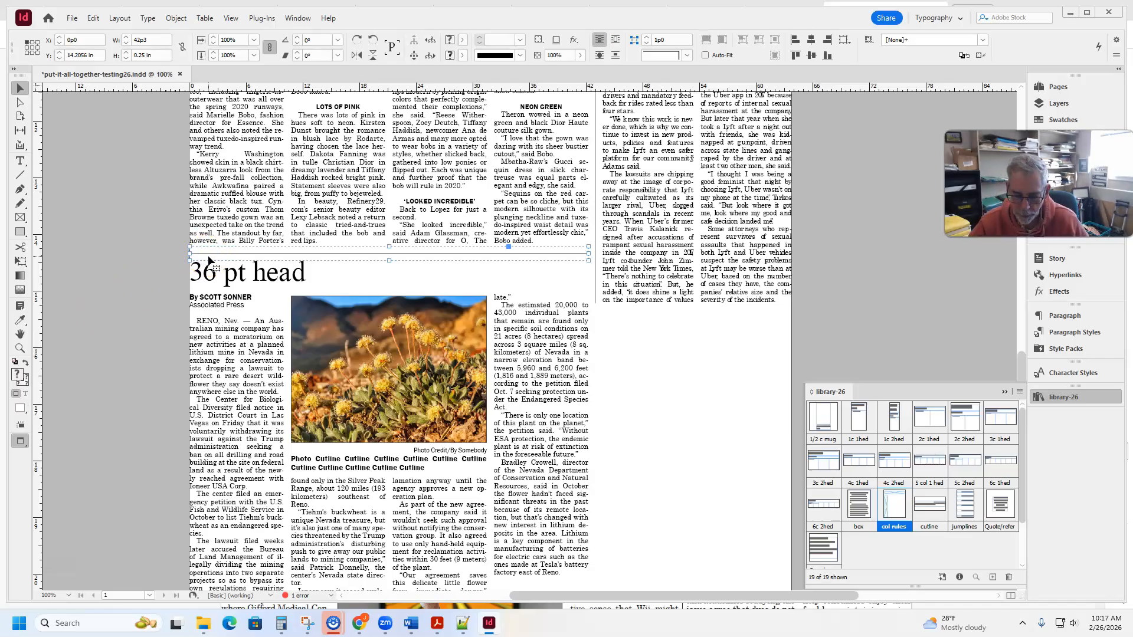
{"action": "left_click_drag", "start_coordinate": [171, 288], "coordinate": [351, 513]}
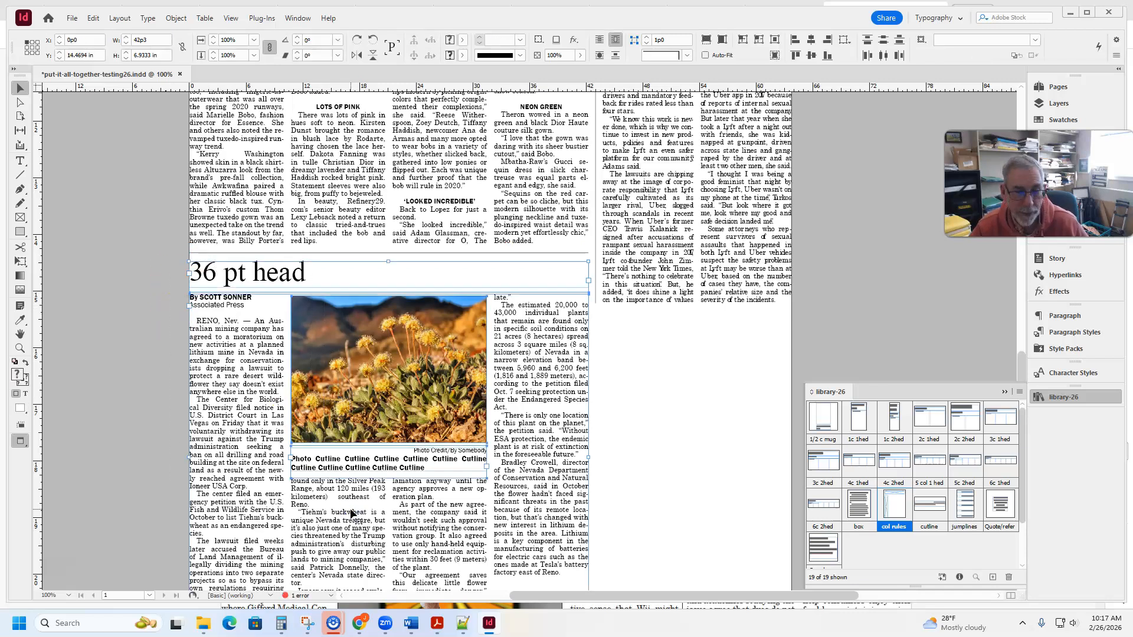
{"action": "key", "text": "Down"}
{"action": "left_click", "coordinate": [123, 342]}
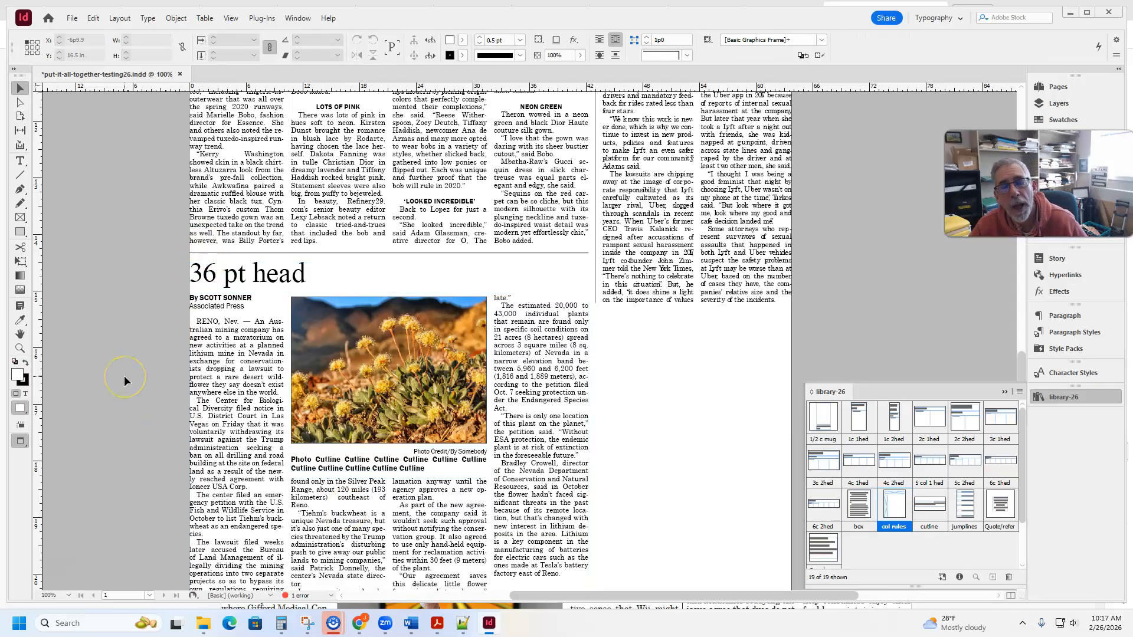
- Shorten the "36 pt head" story's four-column text frame to 6.0053 in tall to even out its columns
{"action": "scroll", "coordinate": [123, 374], "scroll_direction": "down", "scroll_amount": 3}
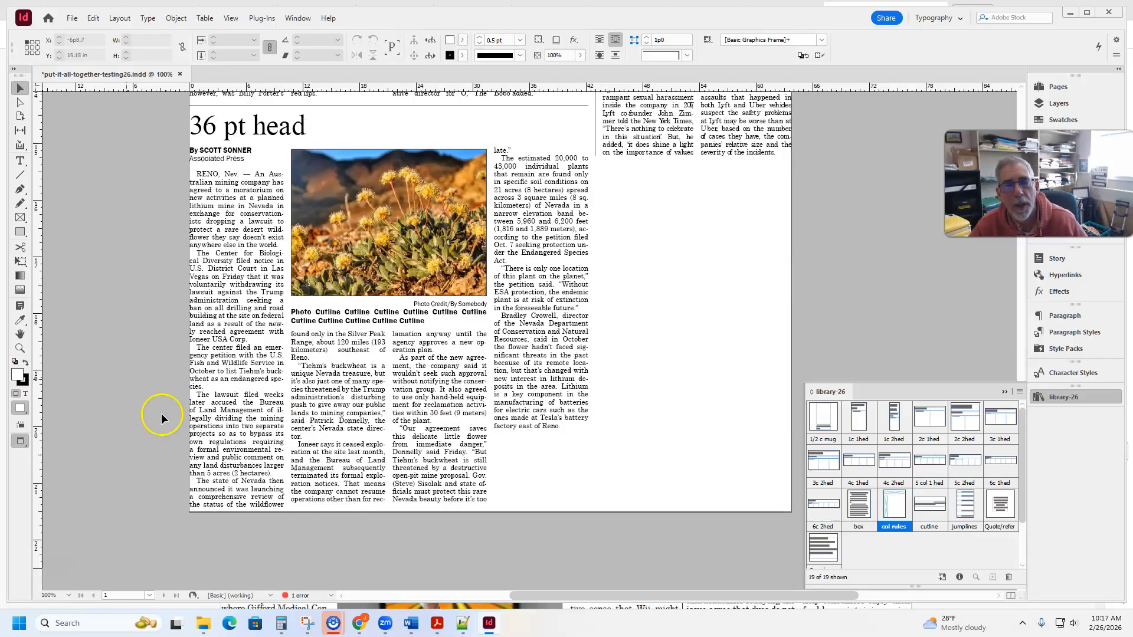
{"action": "left_click", "coordinate": [391, 512]}
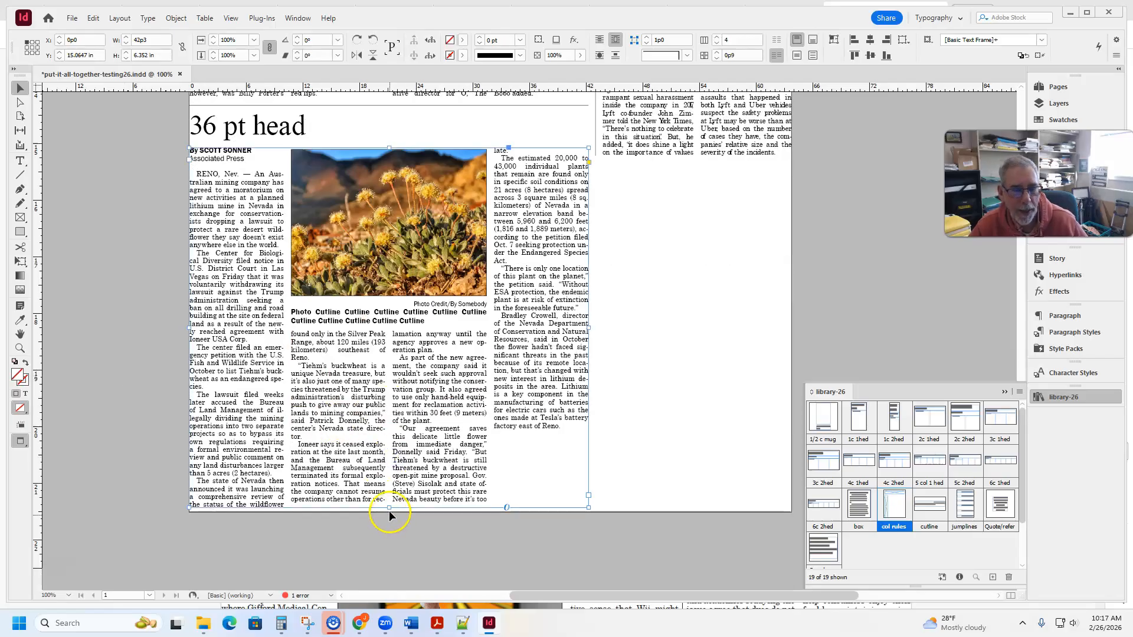
{"action": "left_click_drag", "start_coordinate": [389, 511], "coordinate": [390, 488]}
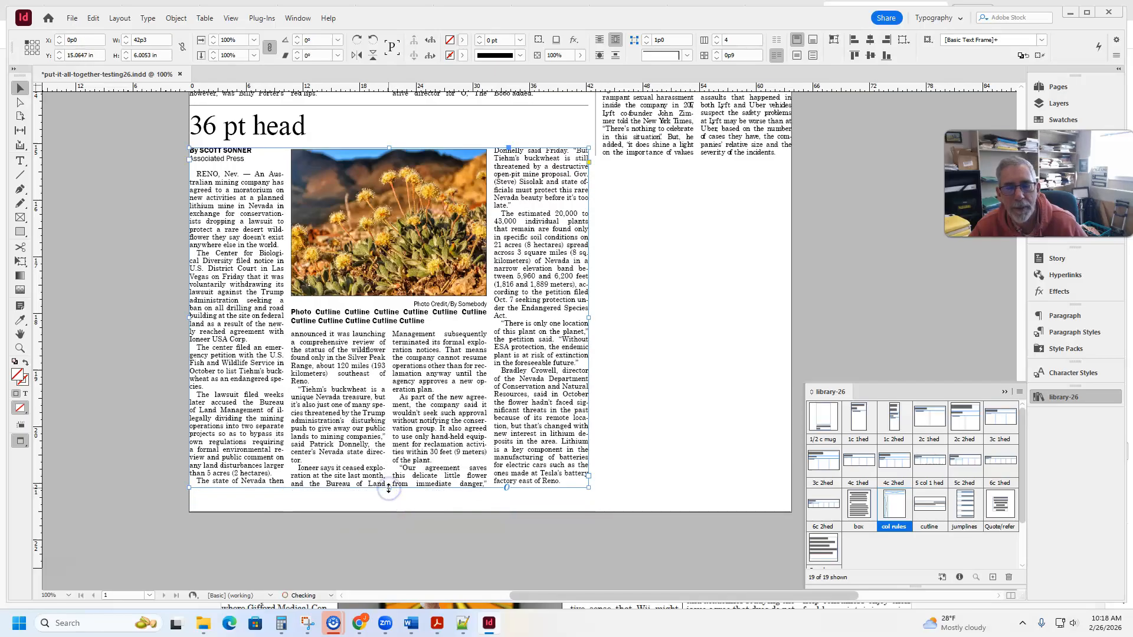
{"action": "left_click", "coordinate": [357, 321]}
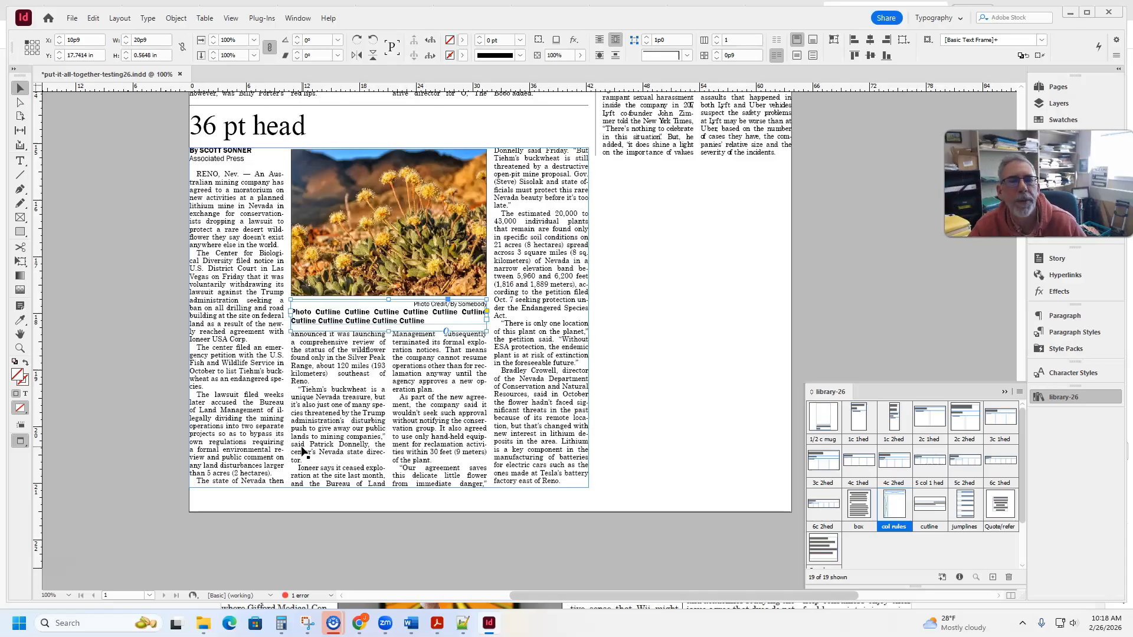
{"action": "scroll", "coordinate": [302, 451], "scroll_direction": "up", "scroll_amount": 10}
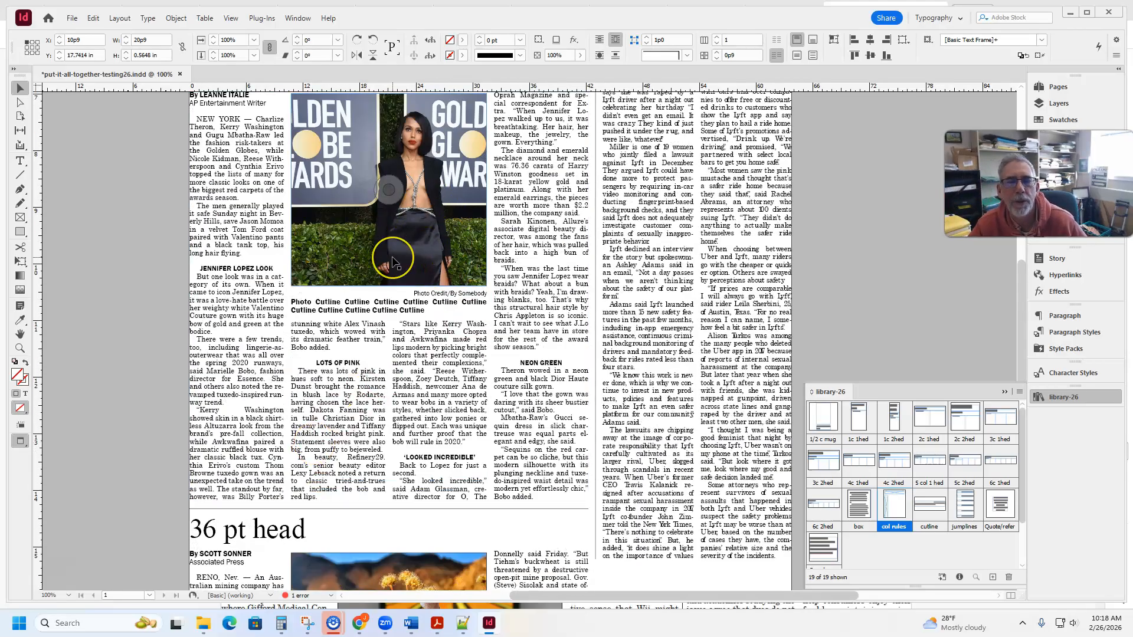
{"action": "scroll", "coordinate": [392, 260], "scroll_direction": "down", "scroll_amount": 10}
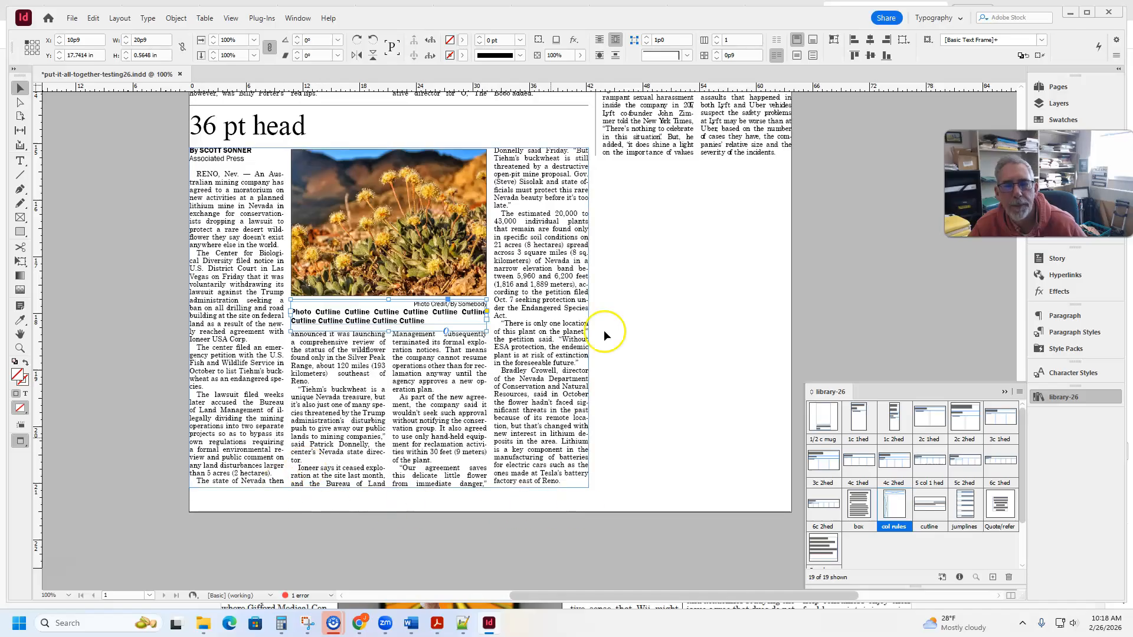
- Show the guides and extend the vertical column rule to a horizontal guide at the "36 pt head" story's last baseline, about 20.57 in tall
{"action": "left_click", "coordinate": [697, 249]}
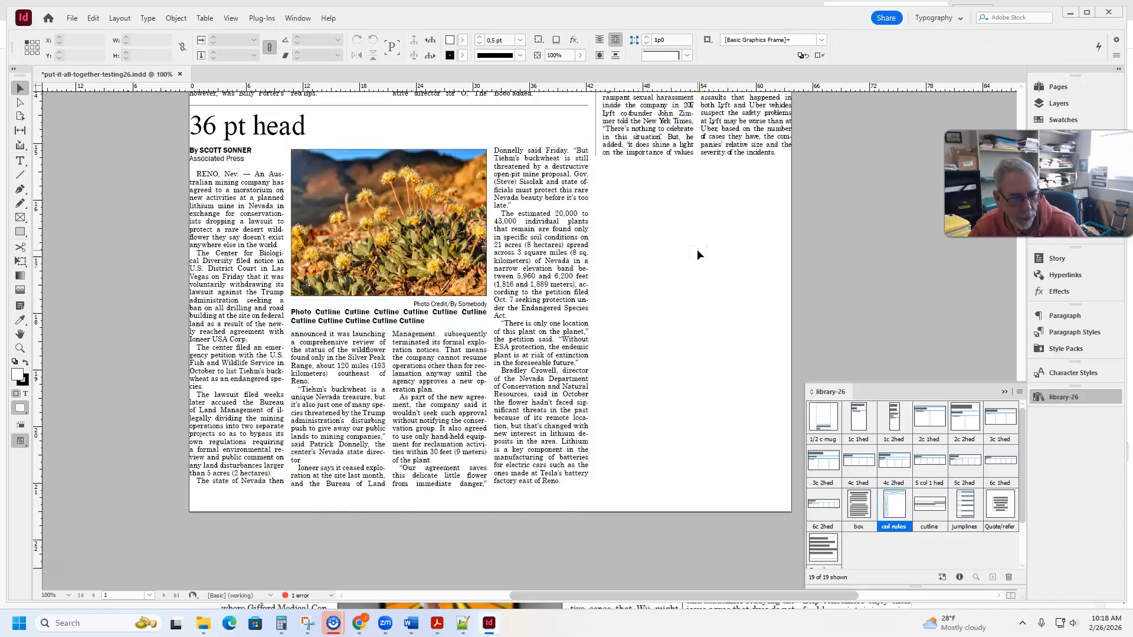
{"action": "key", "text": "w"}
{"action": "left_click", "coordinate": [594, 155]}
{"action": "left_click_drag", "start_coordinate": [594, 154], "coordinate": [613, 489]}
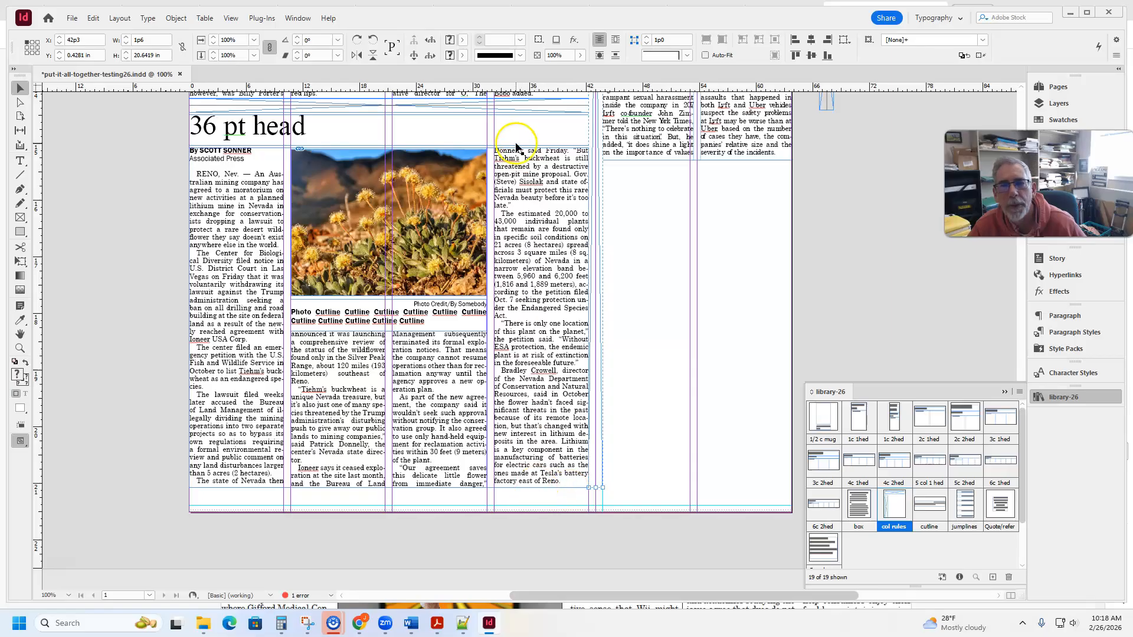
{"action": "left_click_drag", "start_coordinate": [555, 89], "coordinate": [596, 484]}
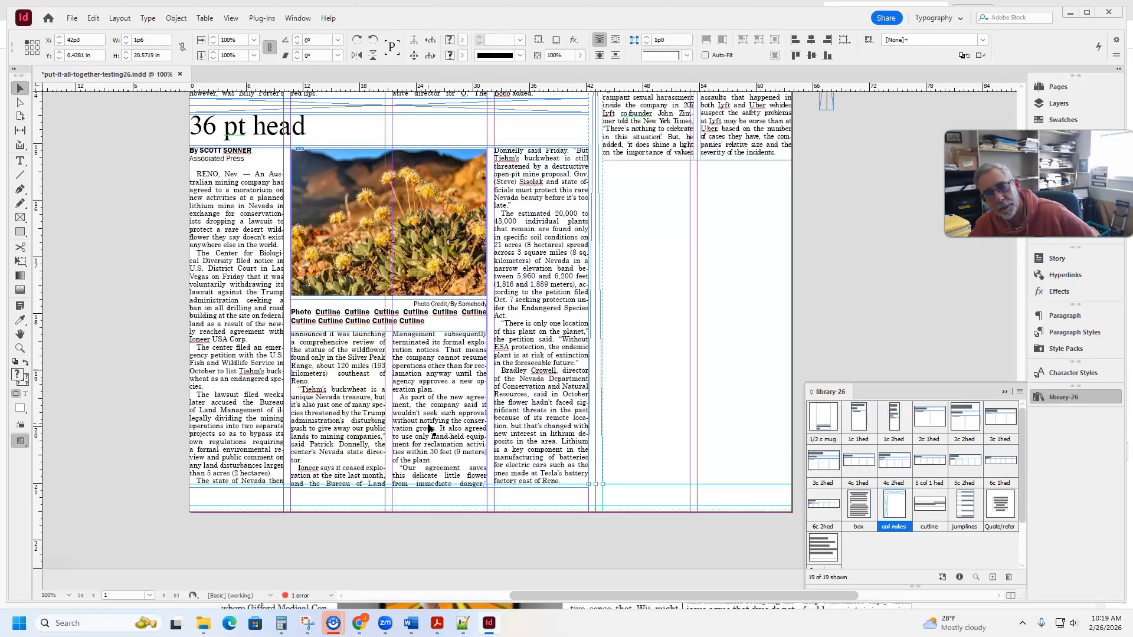
- Examine the full page layout by selecting the two-column story package, the "6c 2hed" library item and the 48pt head story package
{"action": "key", "text": "ctrl+minus"}
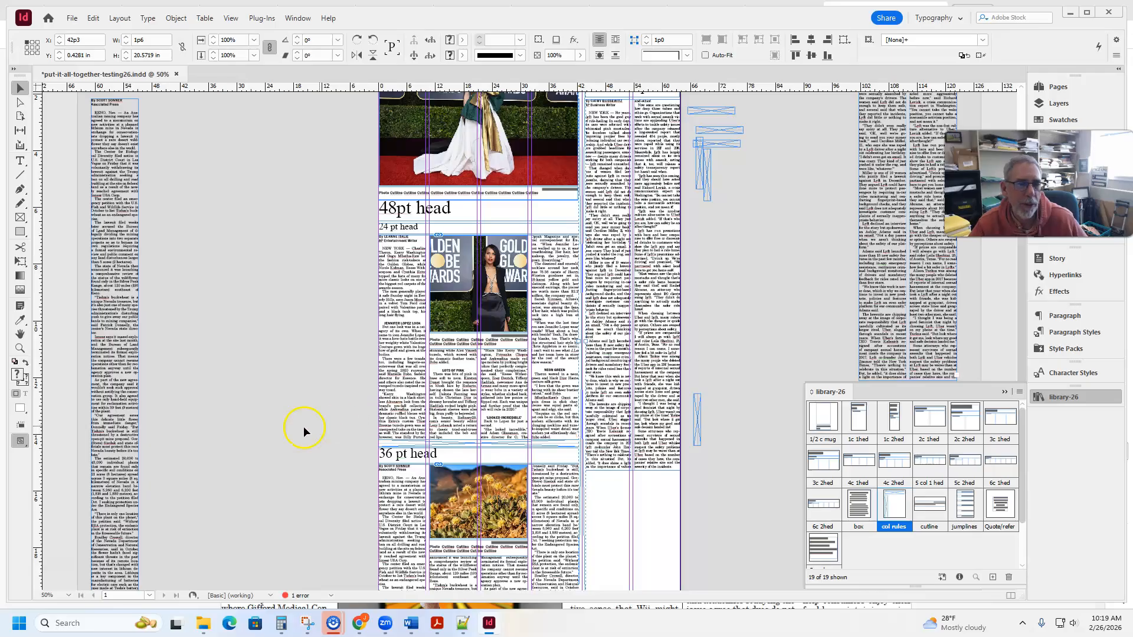
{"action": "scroll", "coordinate": [300, 425], "scroll_direction": "up", "scroll_amount": 4}
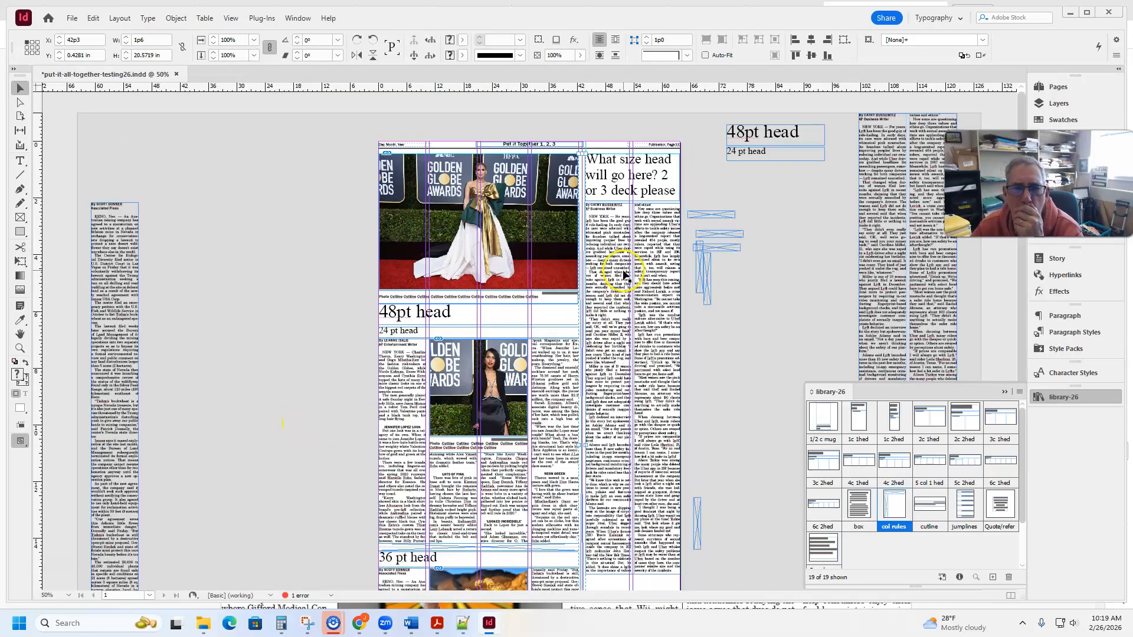
{"action": "left_click_drag", "start_coordinate": [697, 182], "coordinate": [667, 219]}
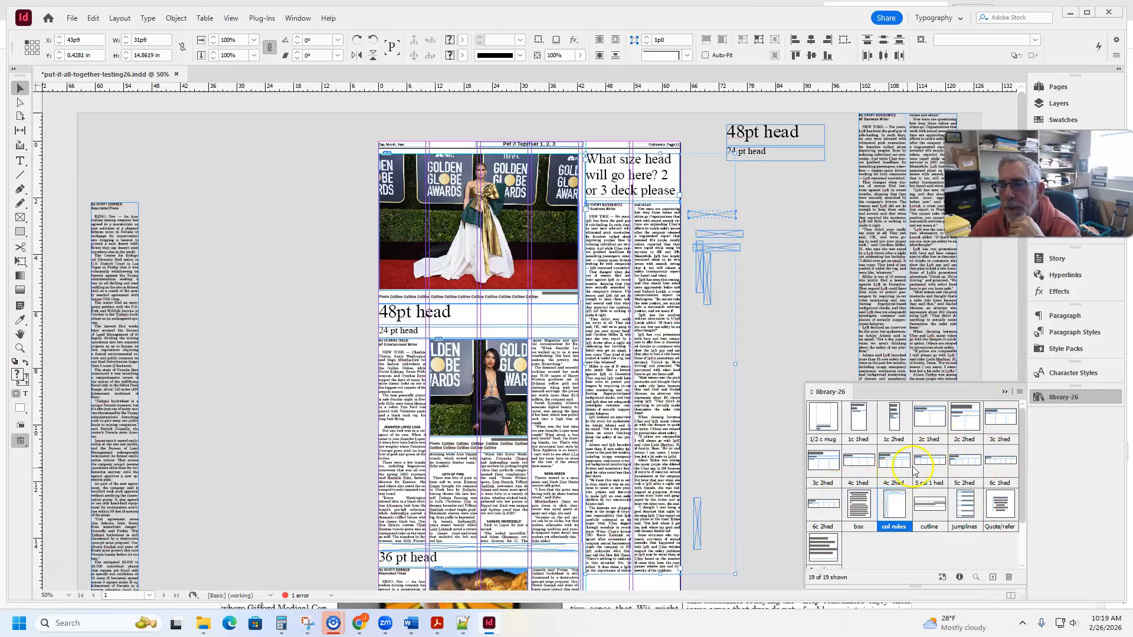
{"action": "left_click", "coordinate": [829, 506]}
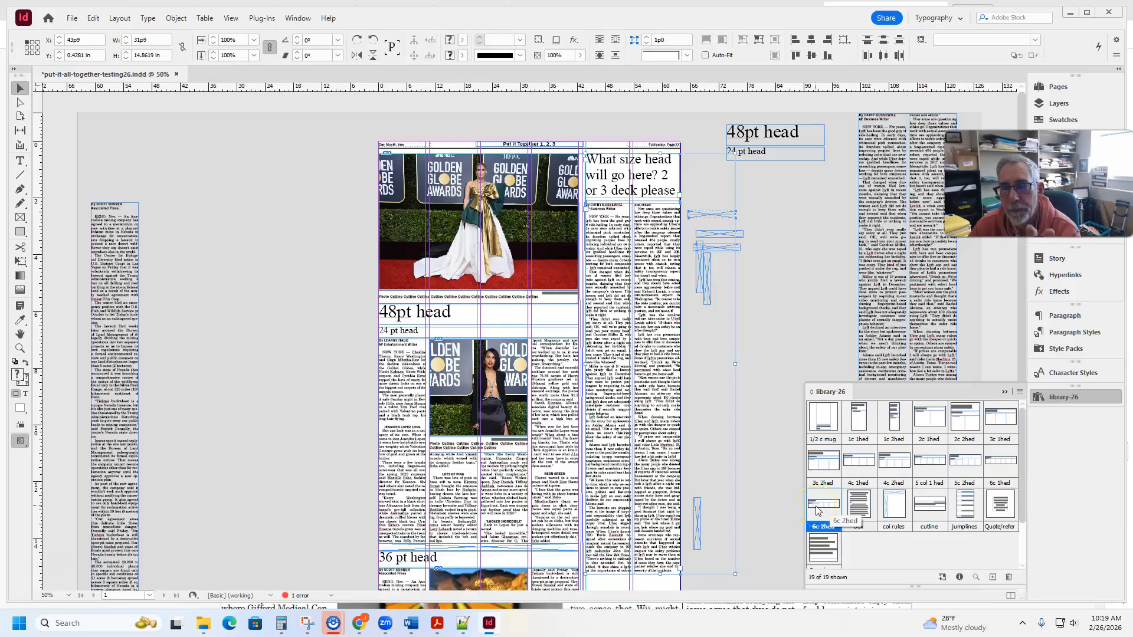
{"action": "left_click_drag", "start_coordinate": [818, 510], "coordinate": [497, 435]}
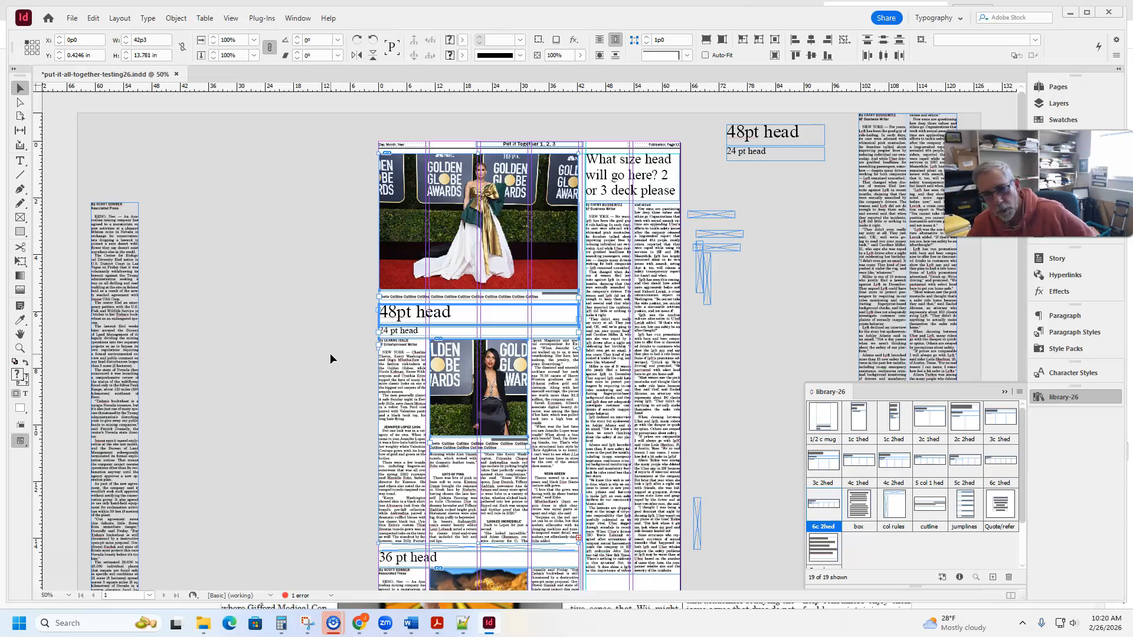
{"action": "scroll", "coordinate": [330, 355], "scroll_direction": "down", "scroll_amount": 5}
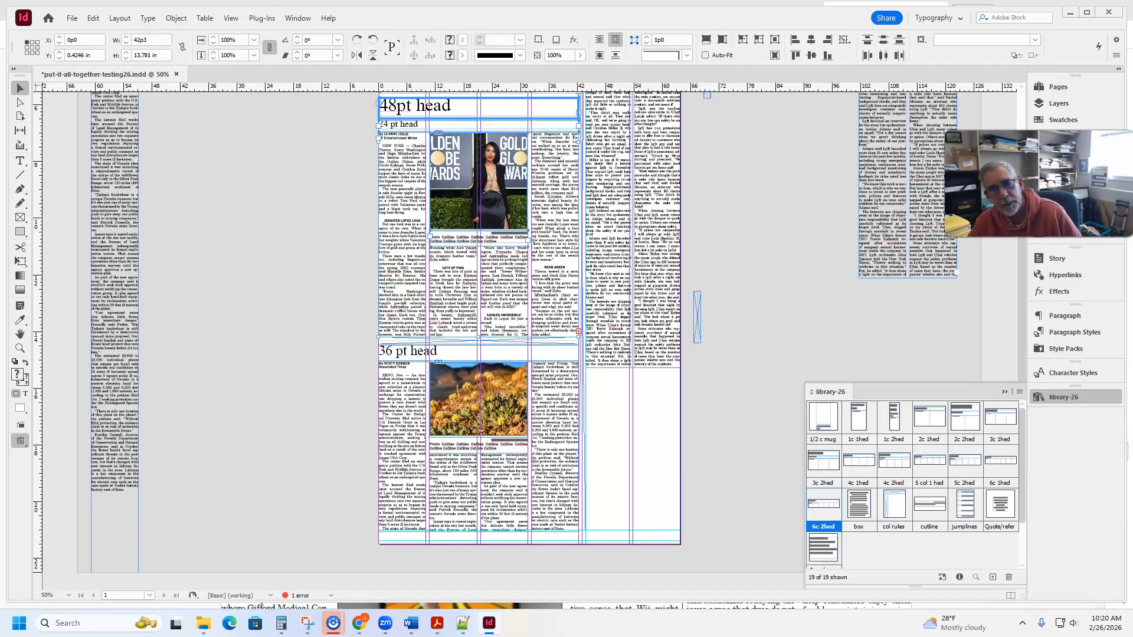
- Select the "36 pt head" headline text to check its type size against the other headlines on the page
{"action": "left_click", "coordinate": [426, 354]}
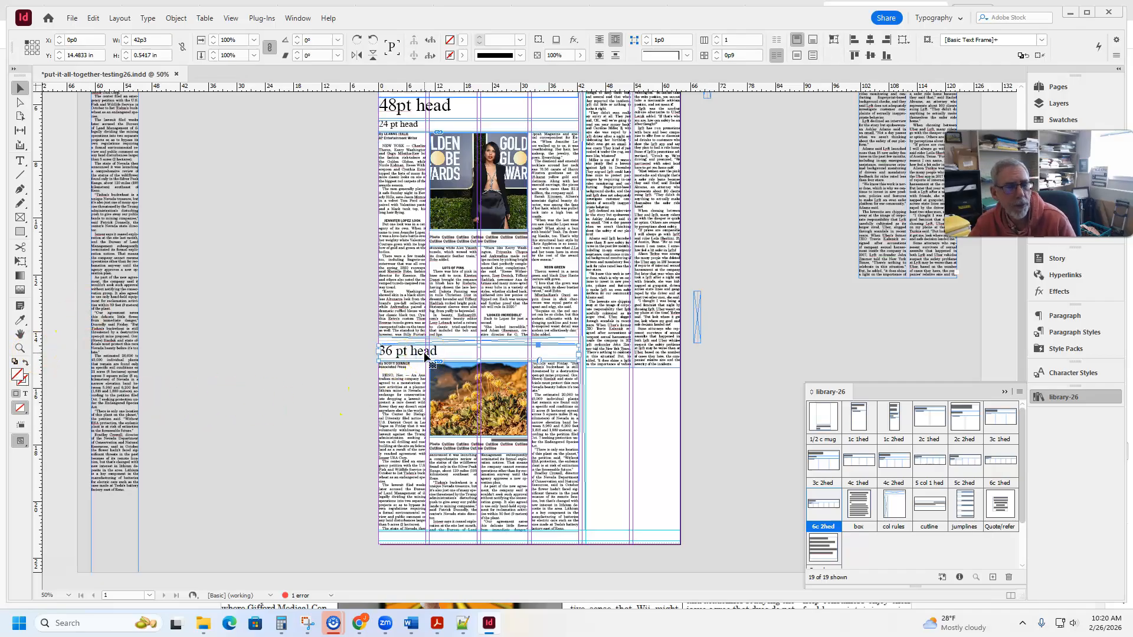
{"action": "triple_click", "coordinate": [404, 352]}
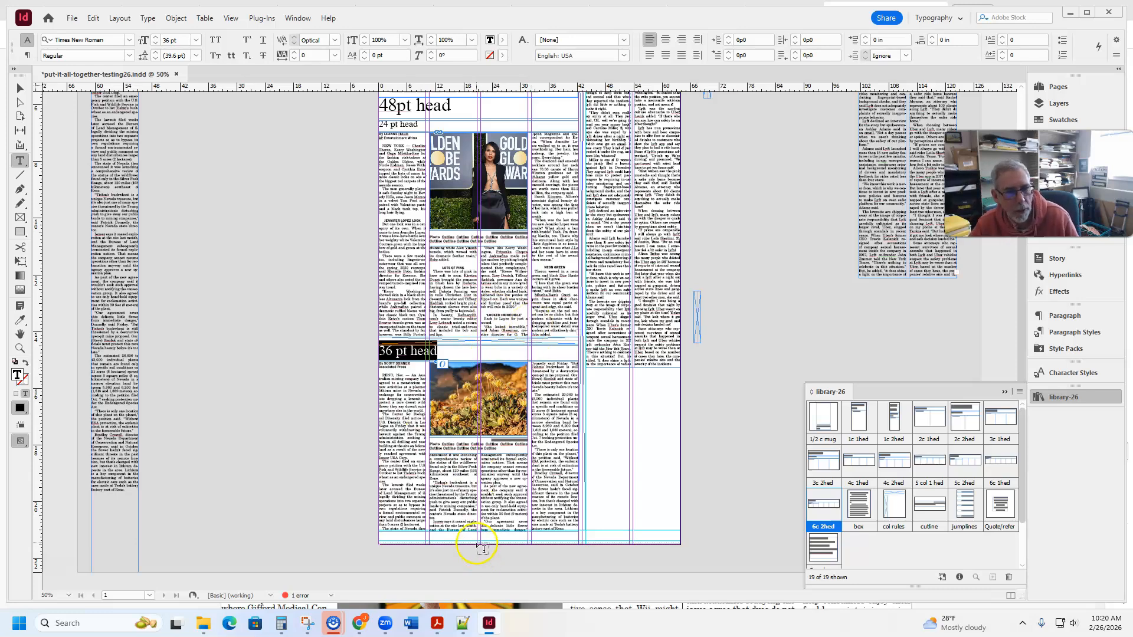
{"action": "scroll", "coordinate": [377, 495], "scroll_direction": "up", "scroll_amount": 1}
{"action": "scroll", "coordinate": [376, 495], "scroll_direction": "up", "scroll_amount": 4}
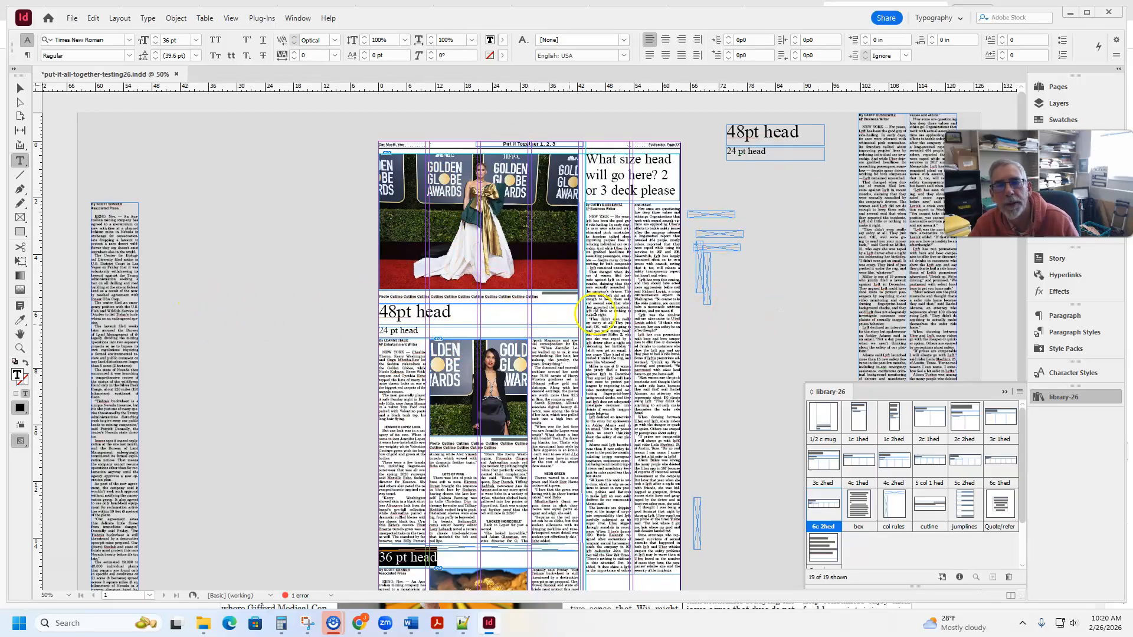
{"action": "scroll", "coordinate": [611, 519], "scroll_direction": "down", "scroll_amount": 5}
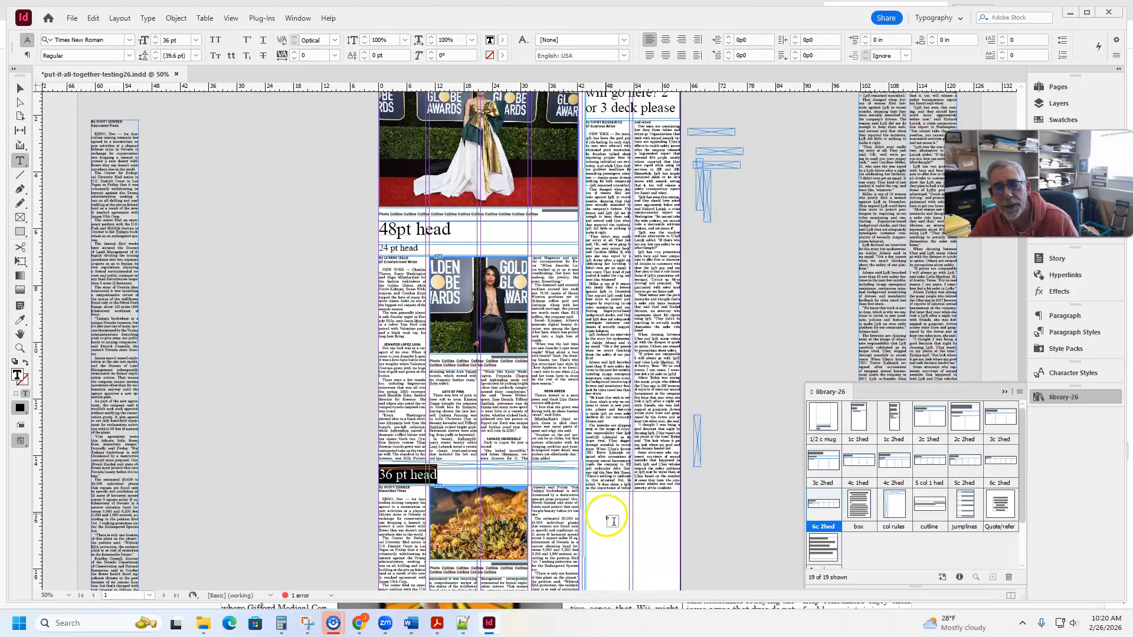